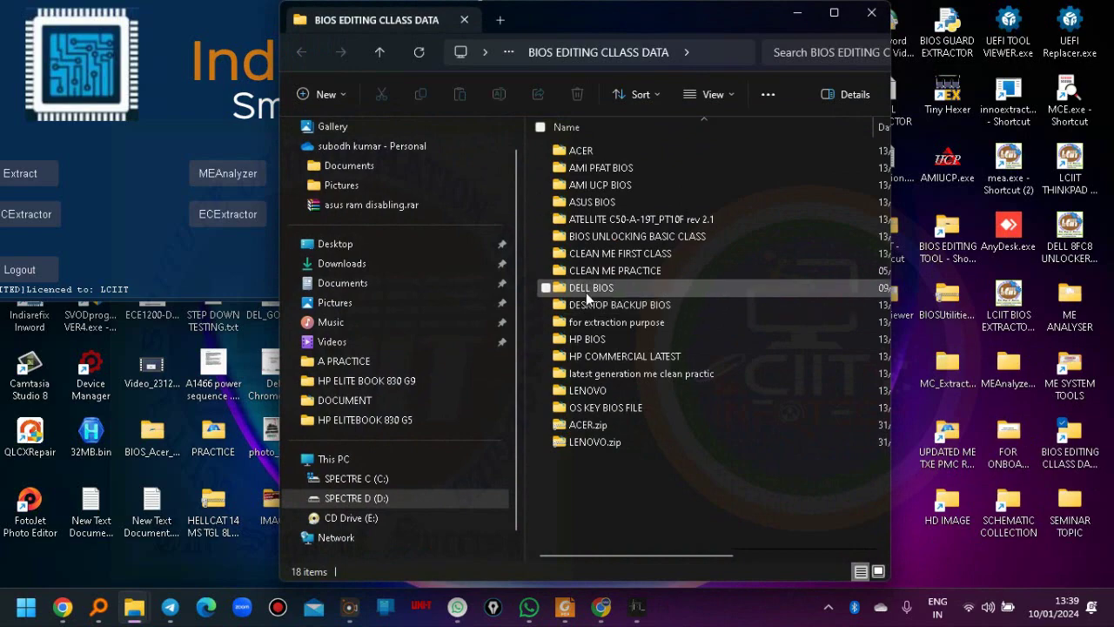
# - Copy the dell 7390 2 in 1 BIOS .bin file from the DELL BIOS folder
pyautogui.doubleClick(587, 288)
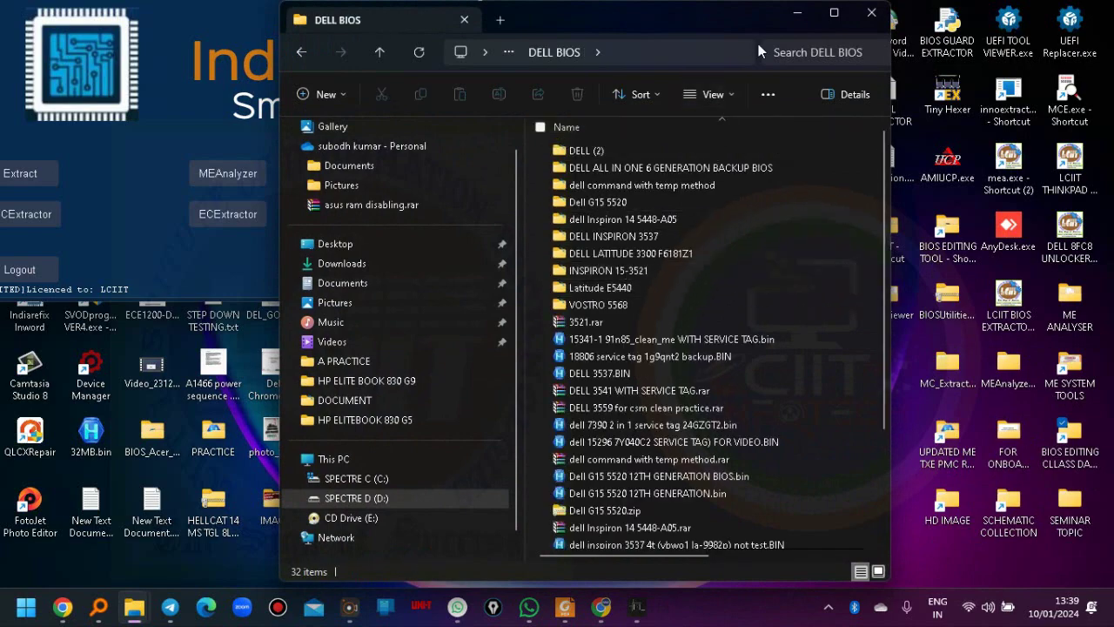
pyautogui.click(834, 12)
pyautogui.scroll(-2, 357, 357)
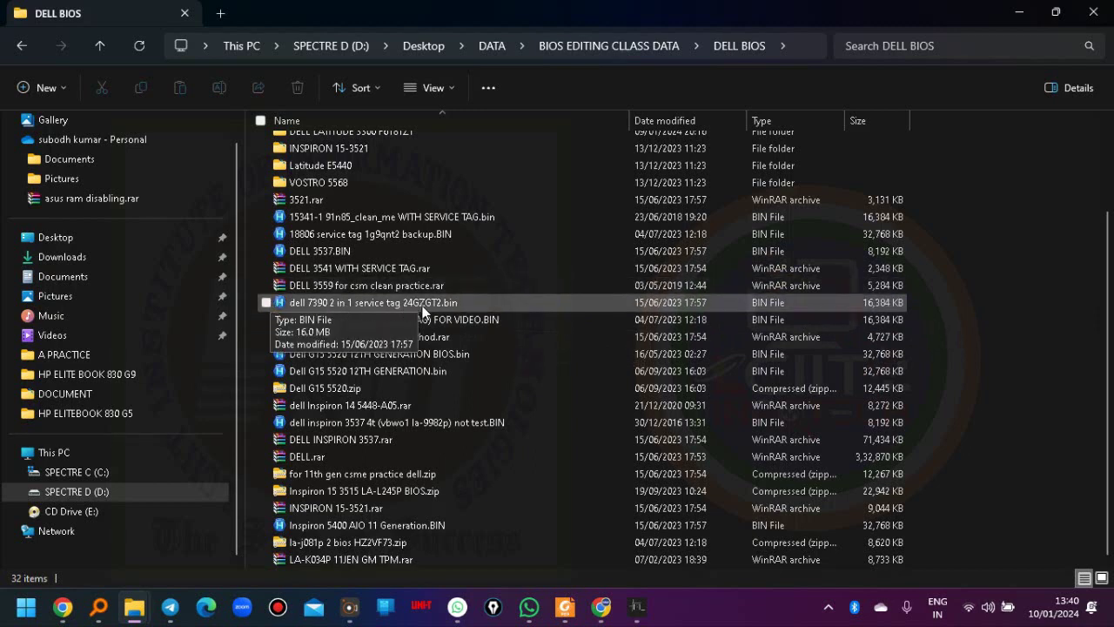
pyautogui.rightClick(422, 306)
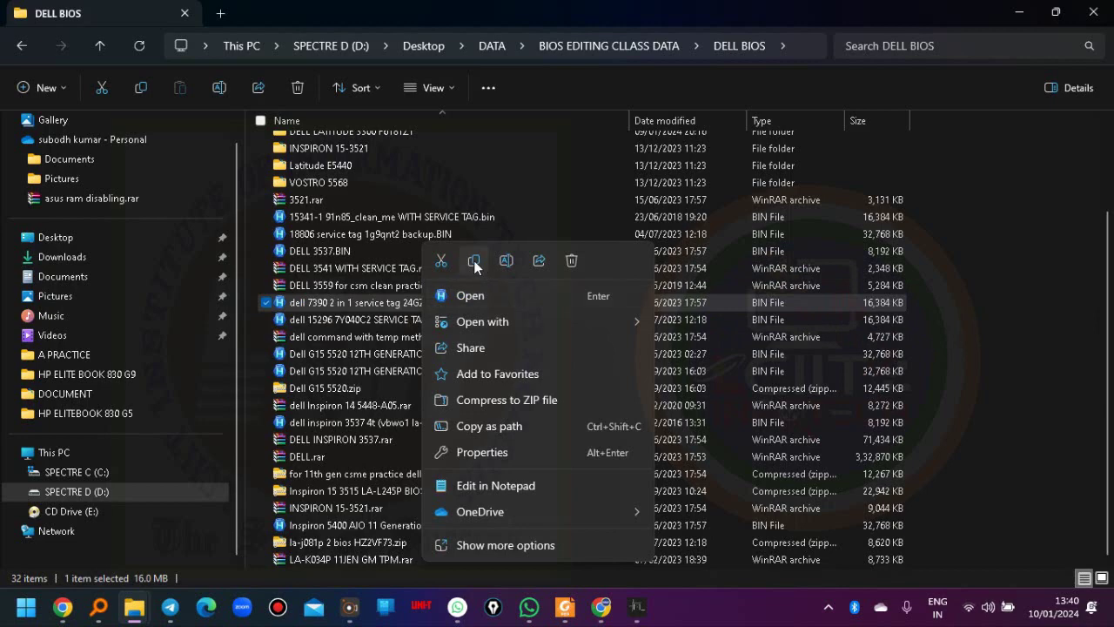
pyautogui.click(474, 260)
# - Clear the open windows off the desktop and paste the copied BIOS file into the A PRACTICE folder
pyautogui.click(1021, 20)
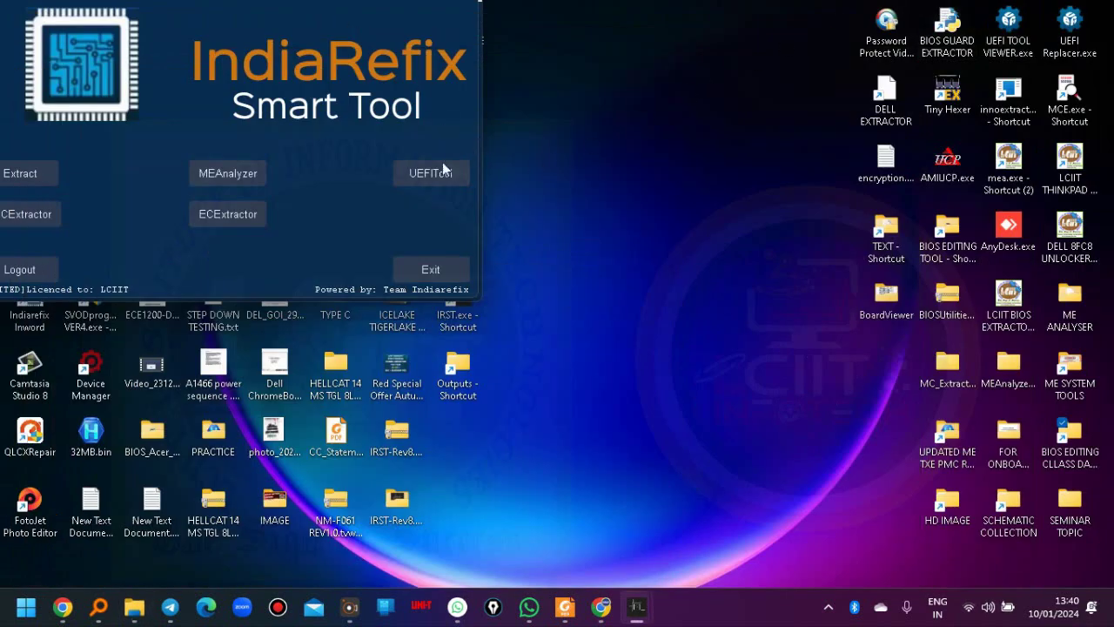
pyautogui.moveTo(638, 607)
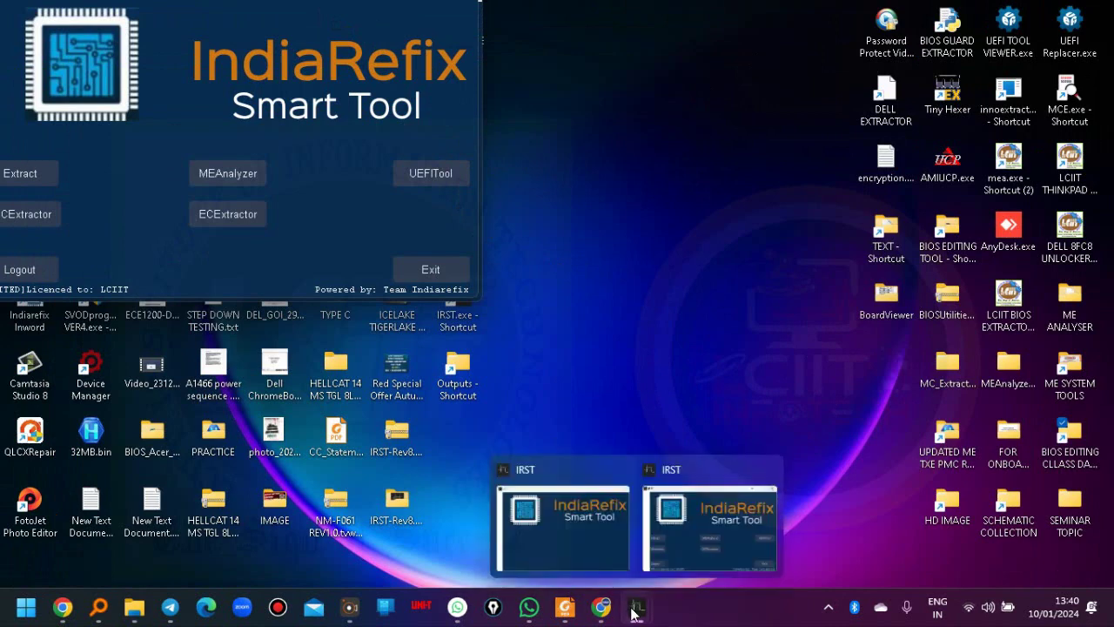
pyautogui.click(619, 471)
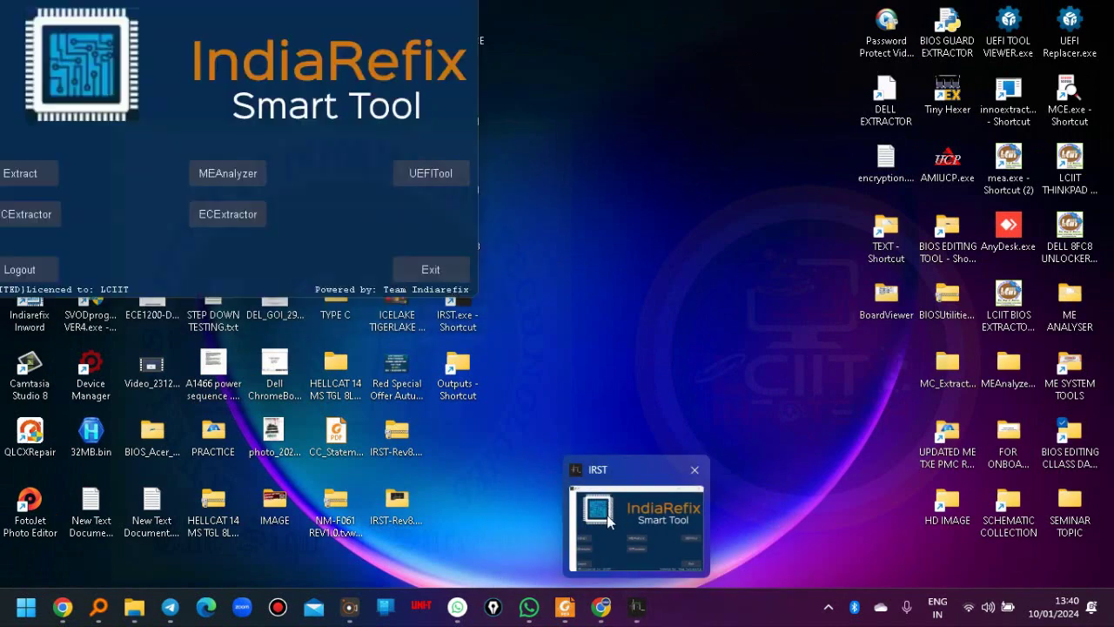
pyautogui.click(633, 609)
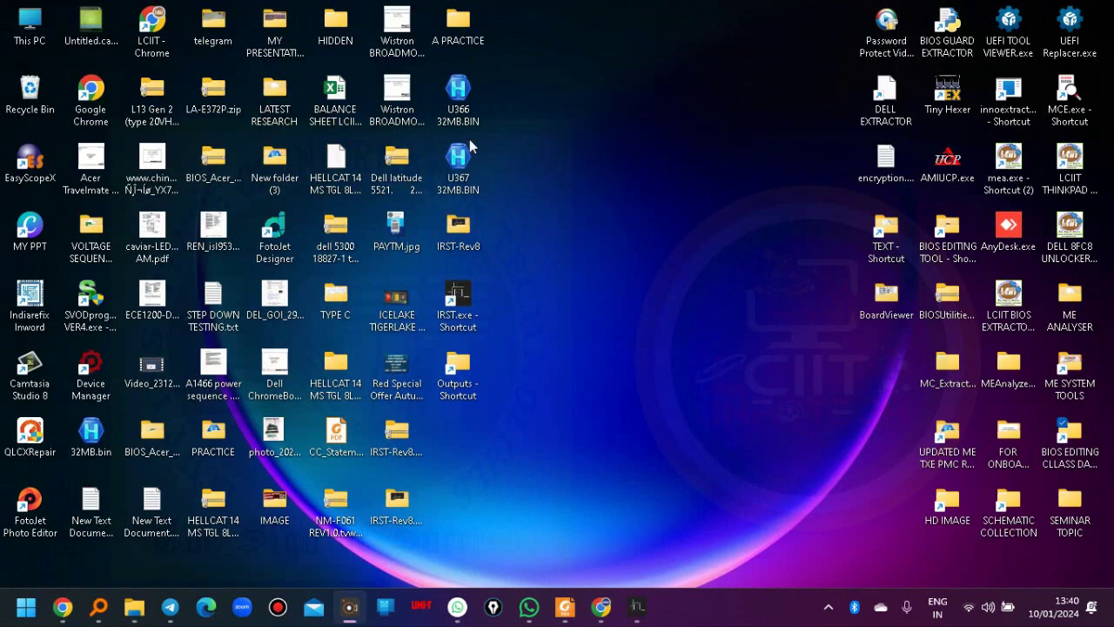
pyautogui.click(458, 27)
pyautogui.doubleClick(458, 26)
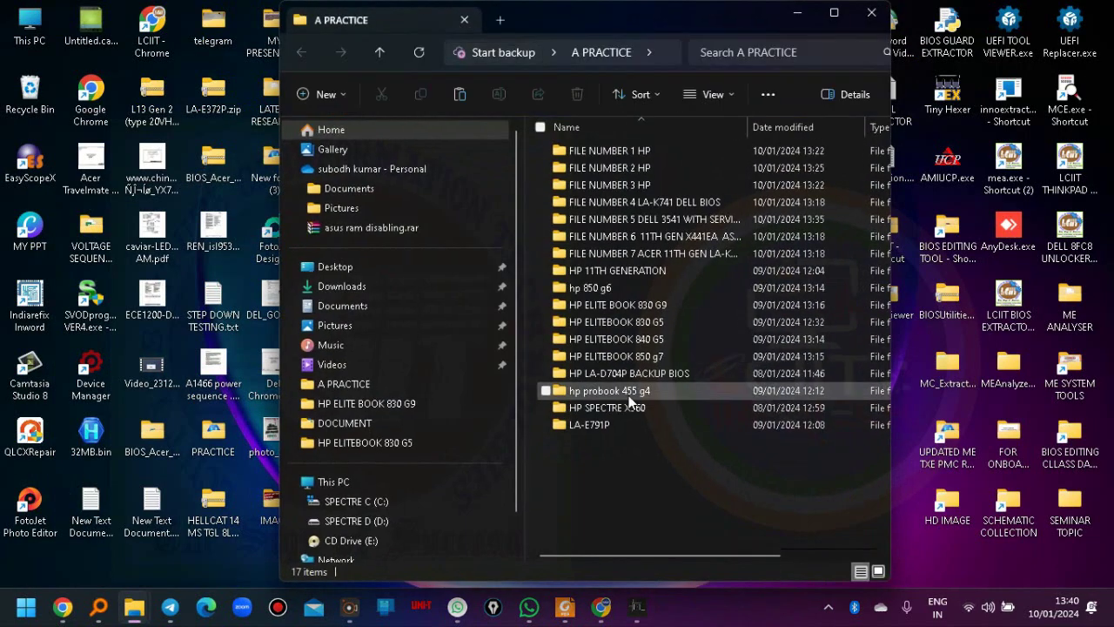
pyautogui.rightClick(629, 483)
pyautogui.click(650, 502)
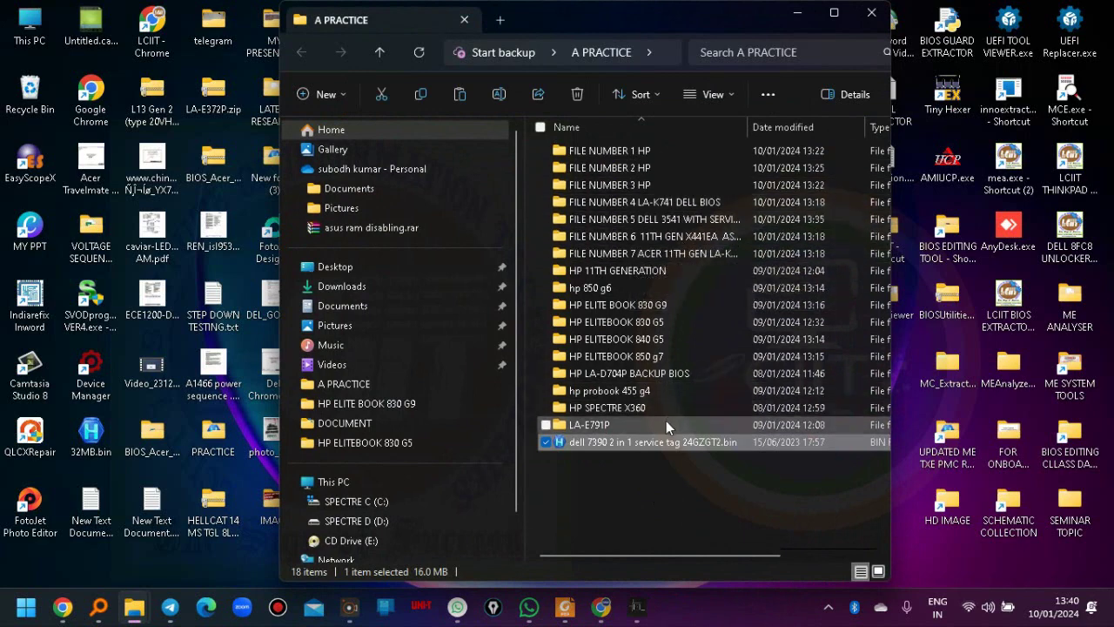
# - Copy the service tag from the pasted BIOS file's name, and open the file in Hex Workshop
pyautogui.rightClick(708, 448)
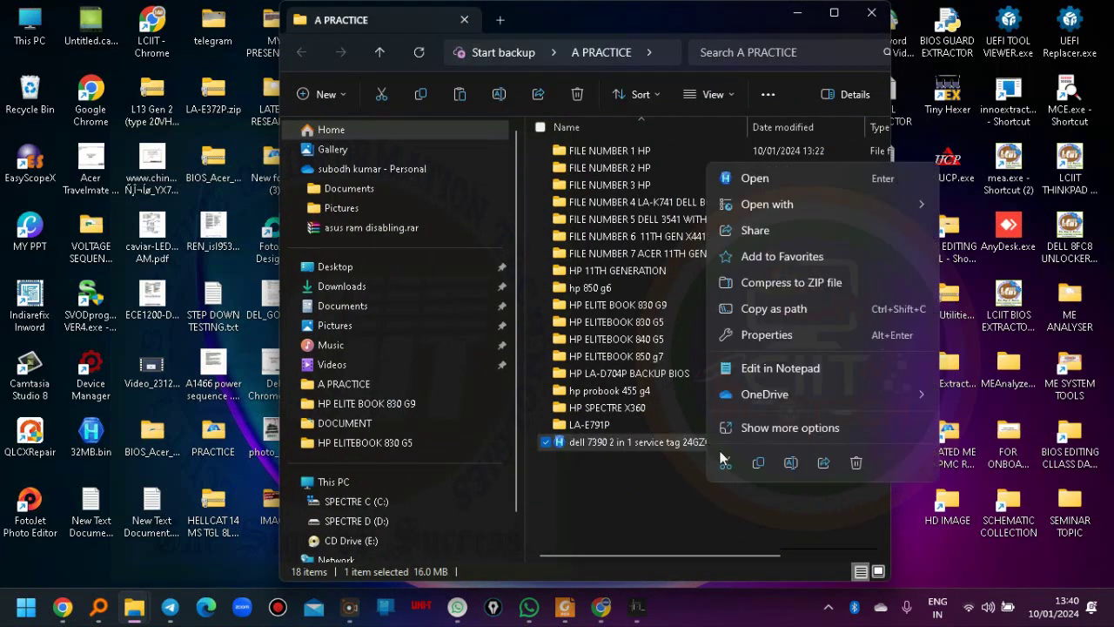
pyautogui.click(791, 462)
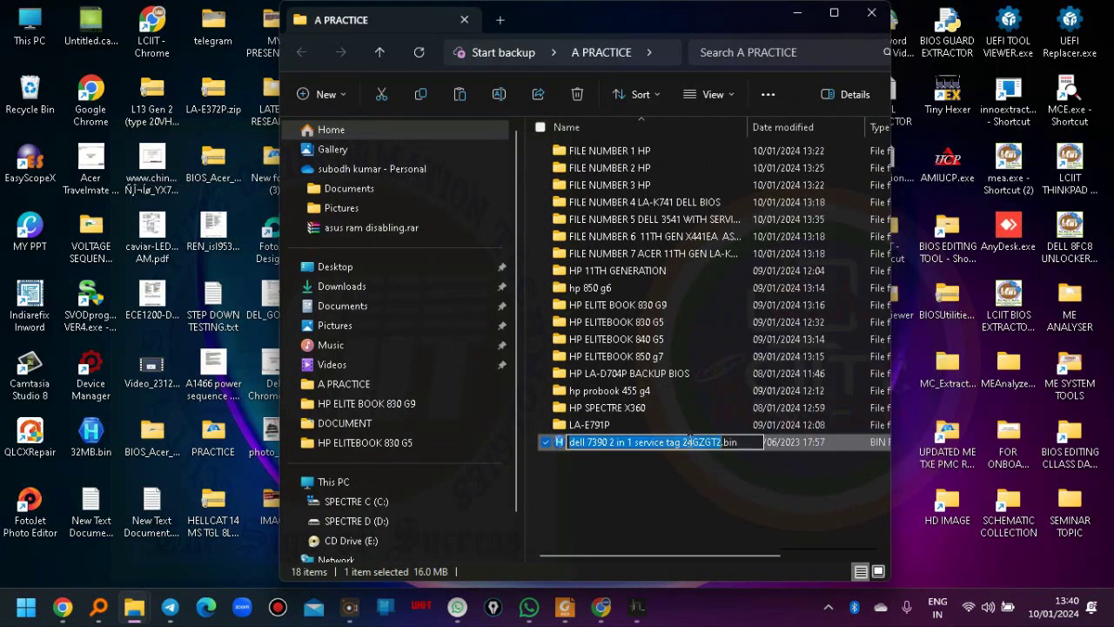
pyautogui.moveTo(684, 443); pyautogui.dragTo(712, 442)
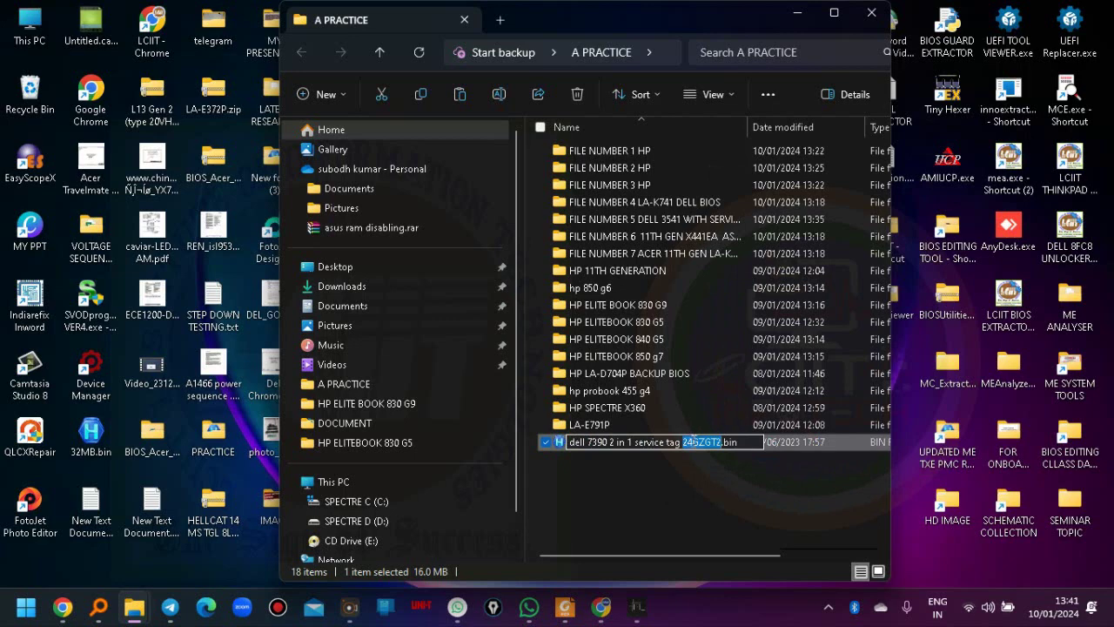
pyautogui.rightClick(696, 443)
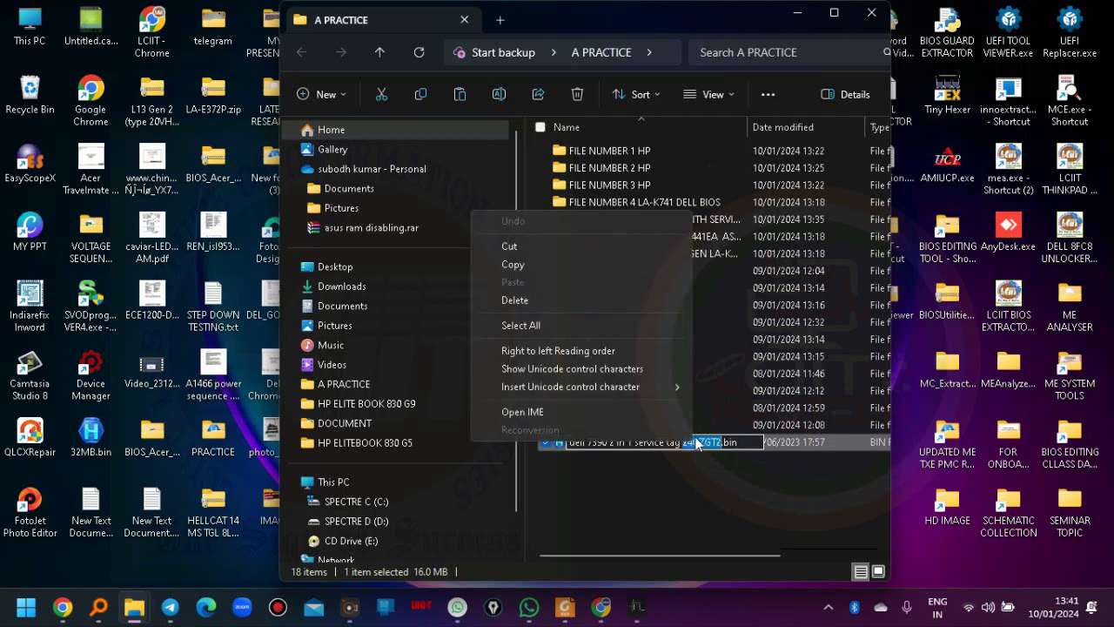
pyautogui.click(511, 264)
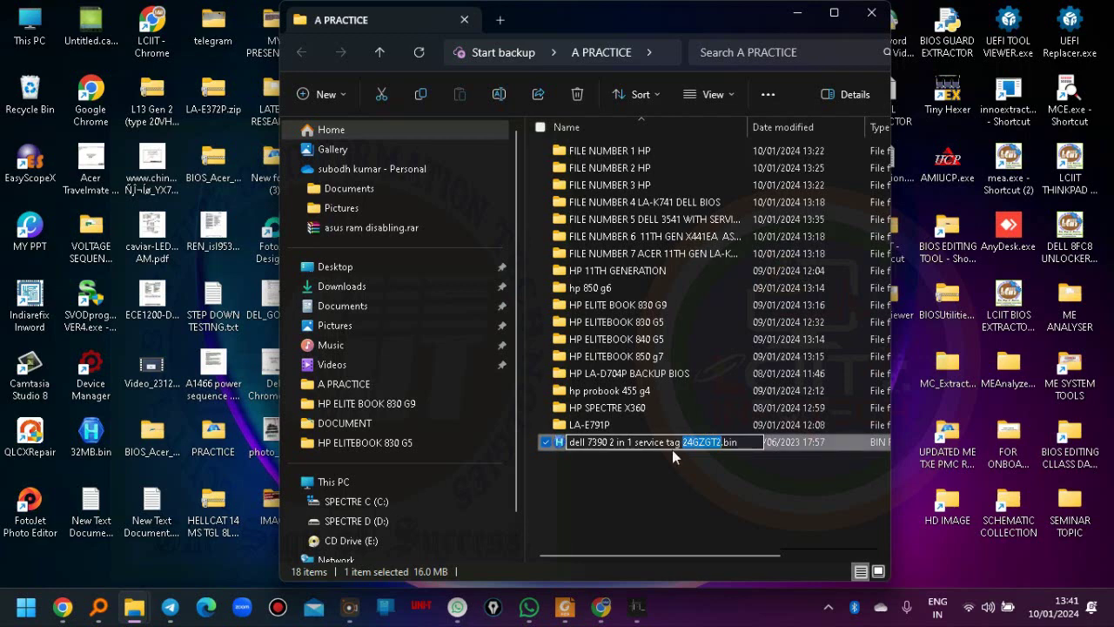
pyautogui.press('Return')
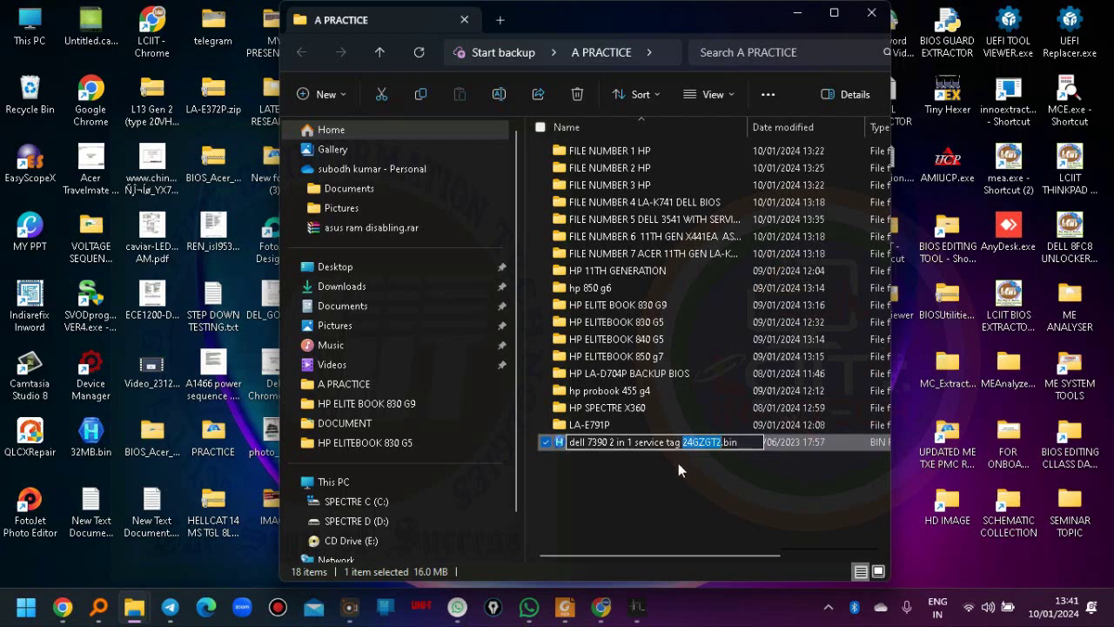
pyautogui.doubleClick(644, 444)
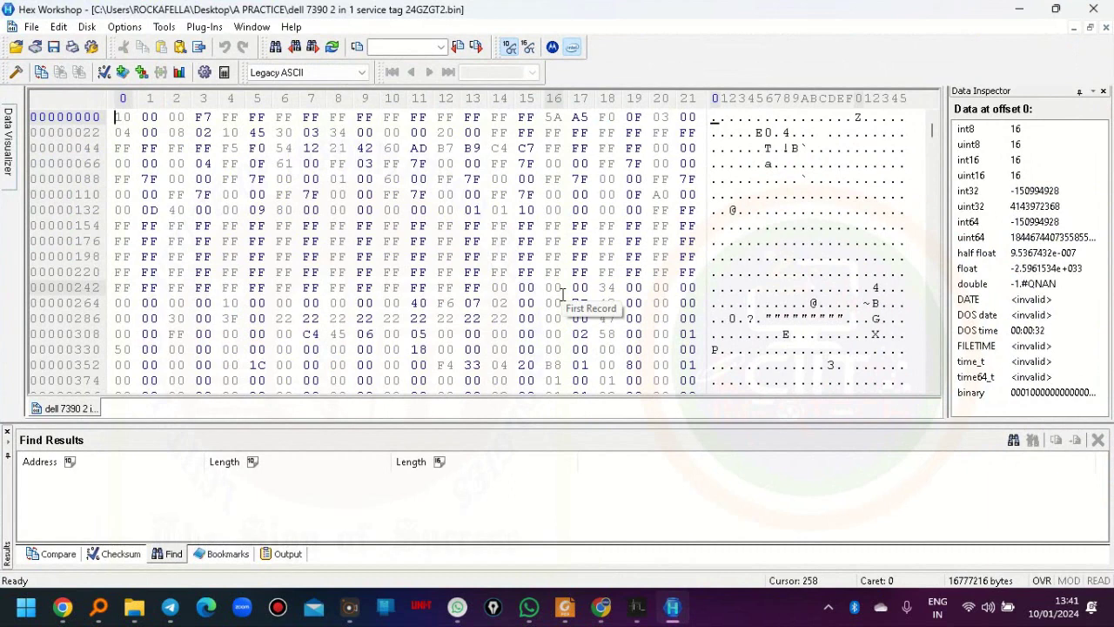
pyautogui.click(1018, 9)
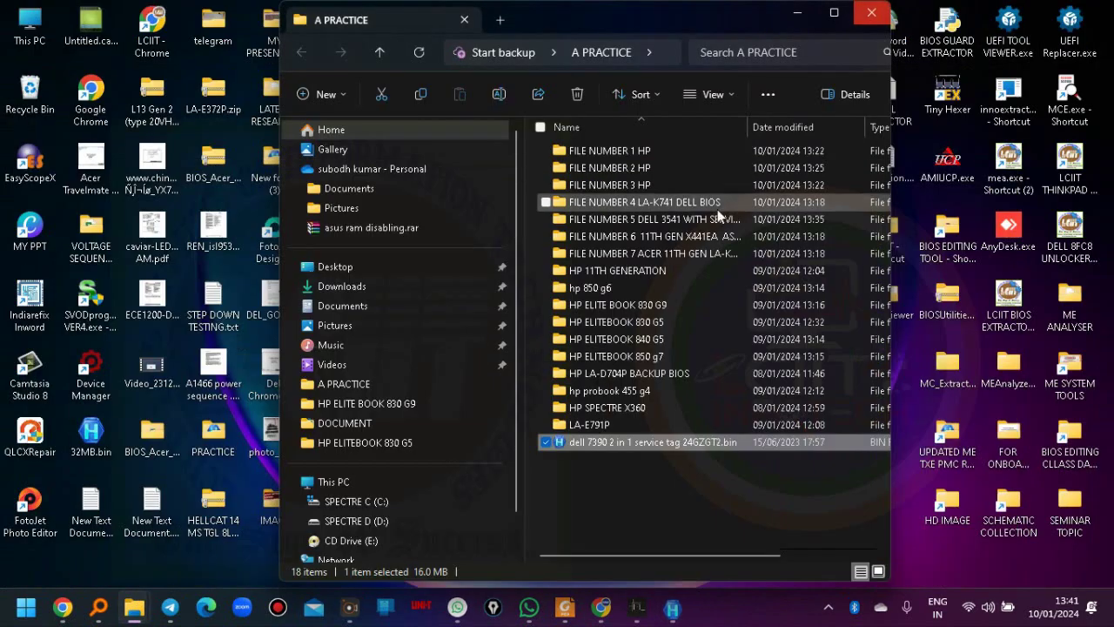
# - Return to the A PRACTICE folder and copy the service tag from the dell 7390 file name again
pyautogui.rightClick(714, 445)
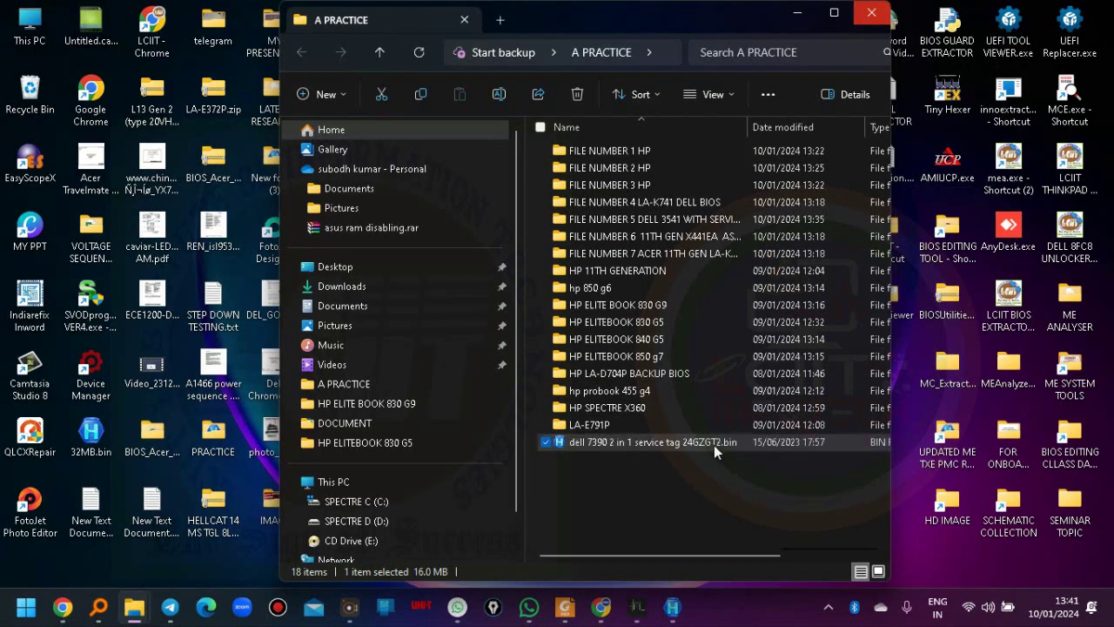
pyautogui.click(797, 466)
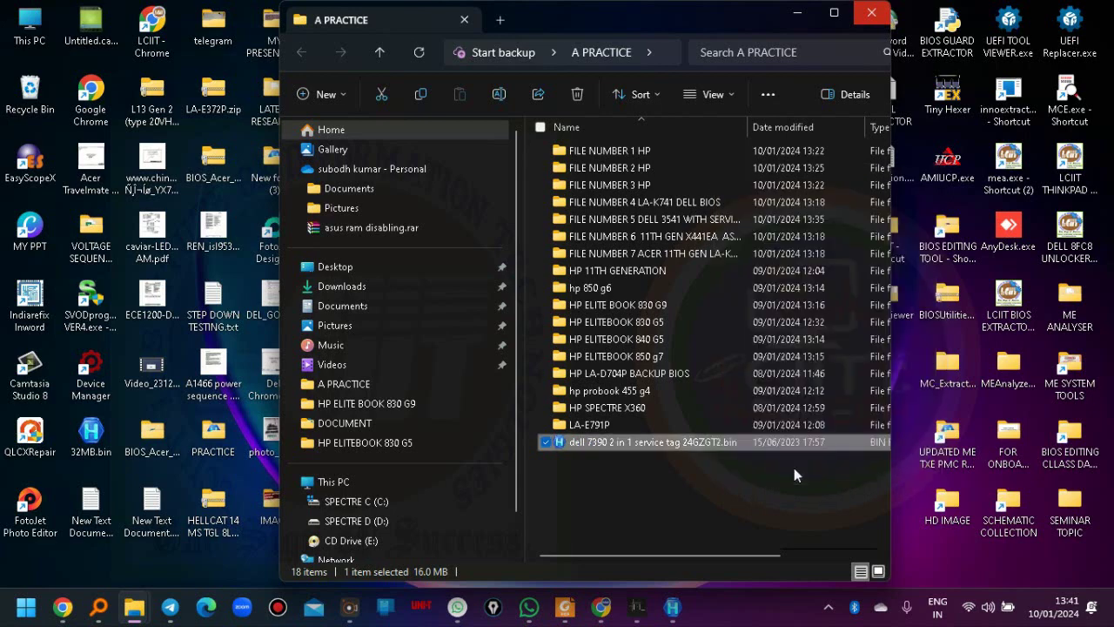
pyautogui.moveTo(684, 442); pyautogui.dragTo(703, 446)
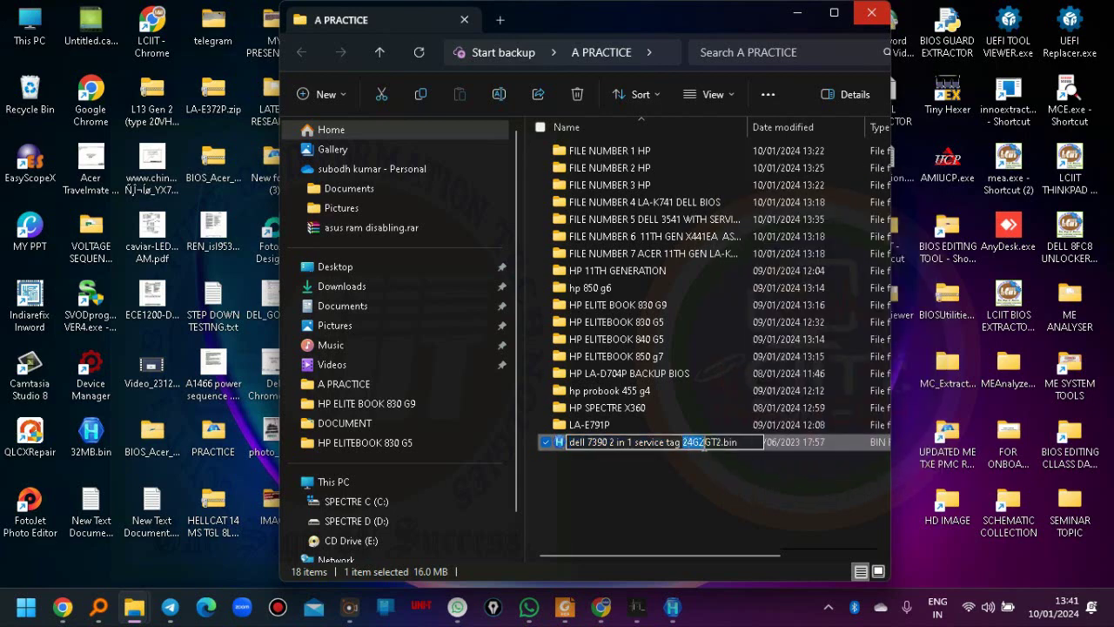
pyautogui.rightClick(720, 443)
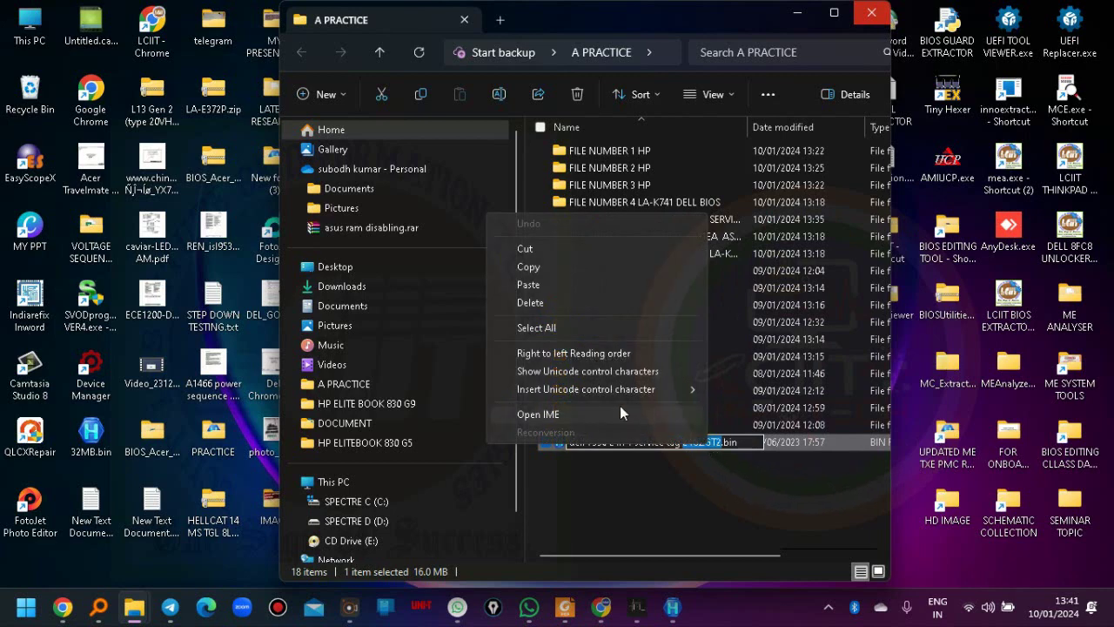
pyautogui.click(536, 269)
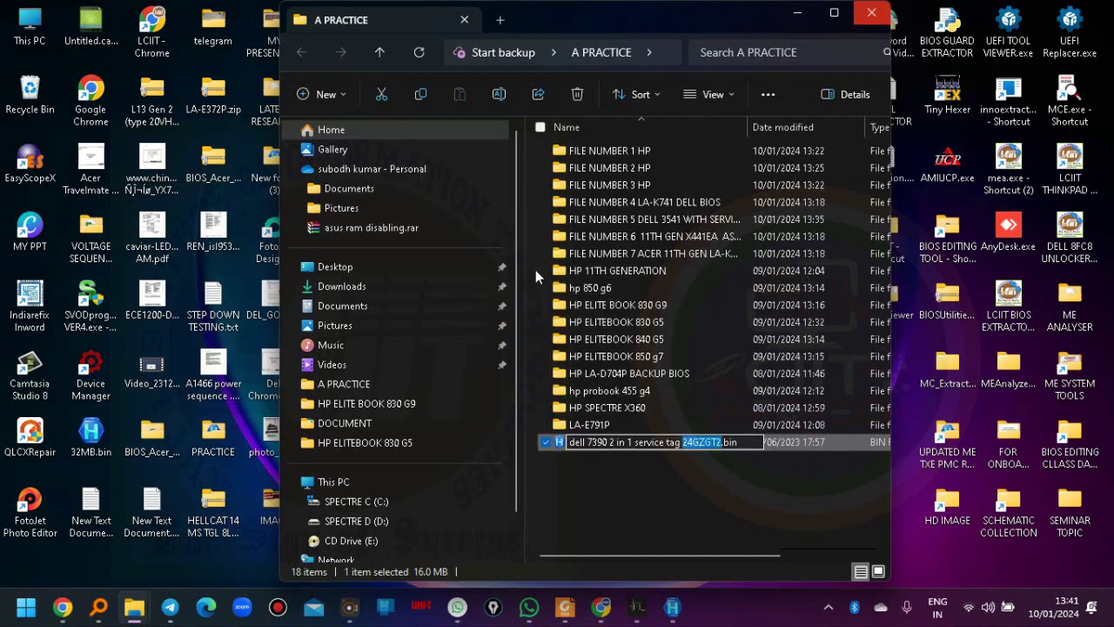
# - Switch to Chrome and open the Drivers & Downloads page of Dell support
pyautogui.click(600, 608)
pyautogui.scroll(10, 247, 136)
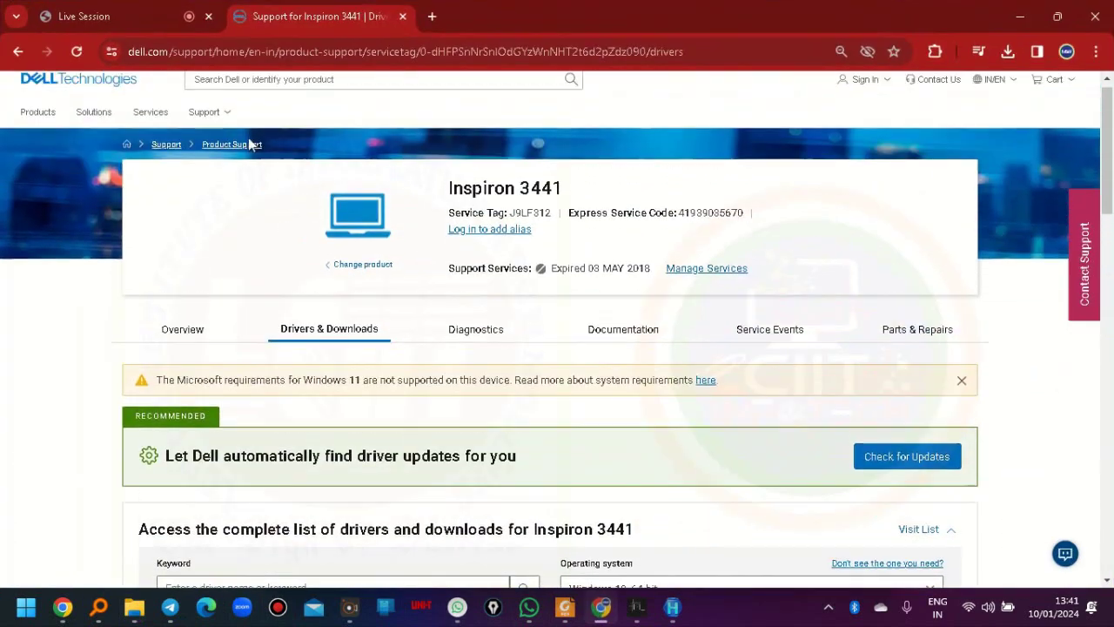
pyautogui.click(204, 123)
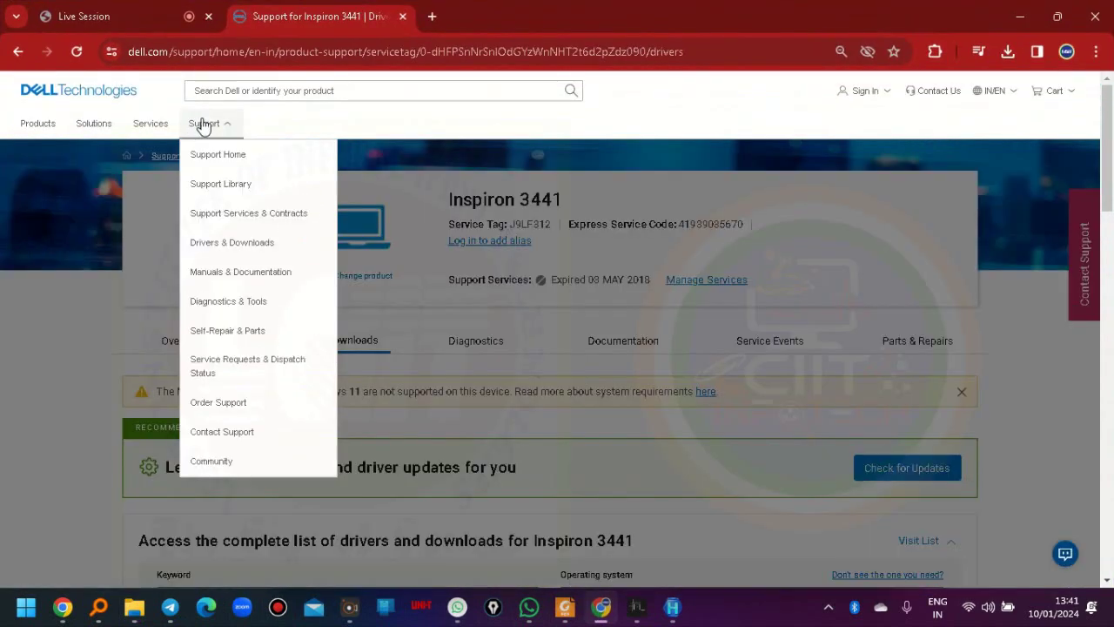
pyautogui.click(241, 251)
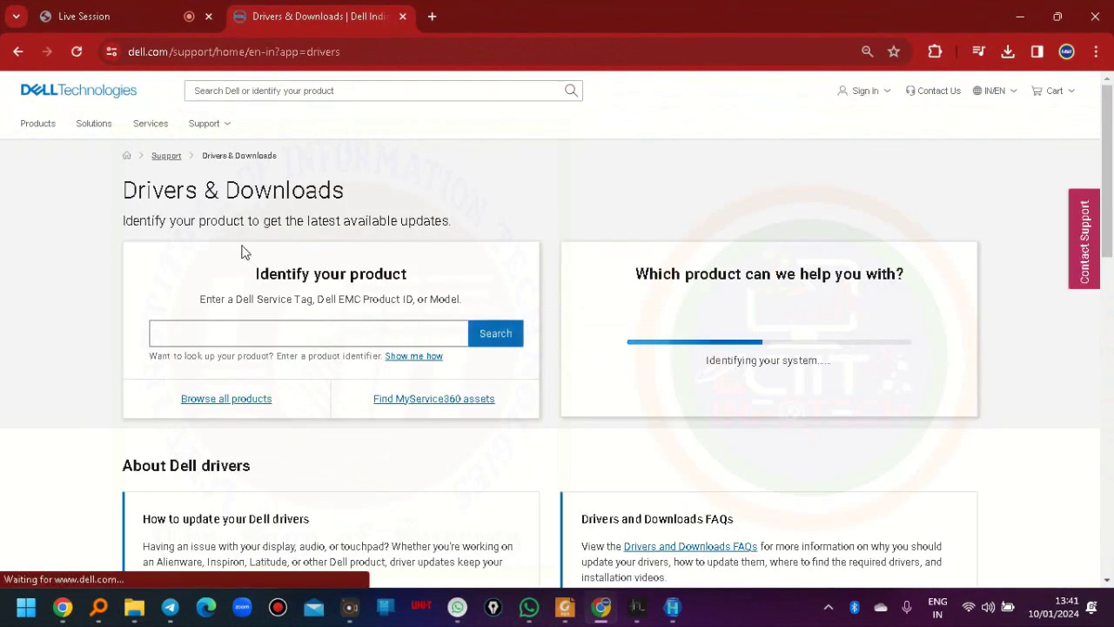
# - Look up the product on Dell support using the copied service tag, and dismiss the SupportAssist download offer
pyautogui.click(250, 336)
pyautogui.rightClick(250, 335)
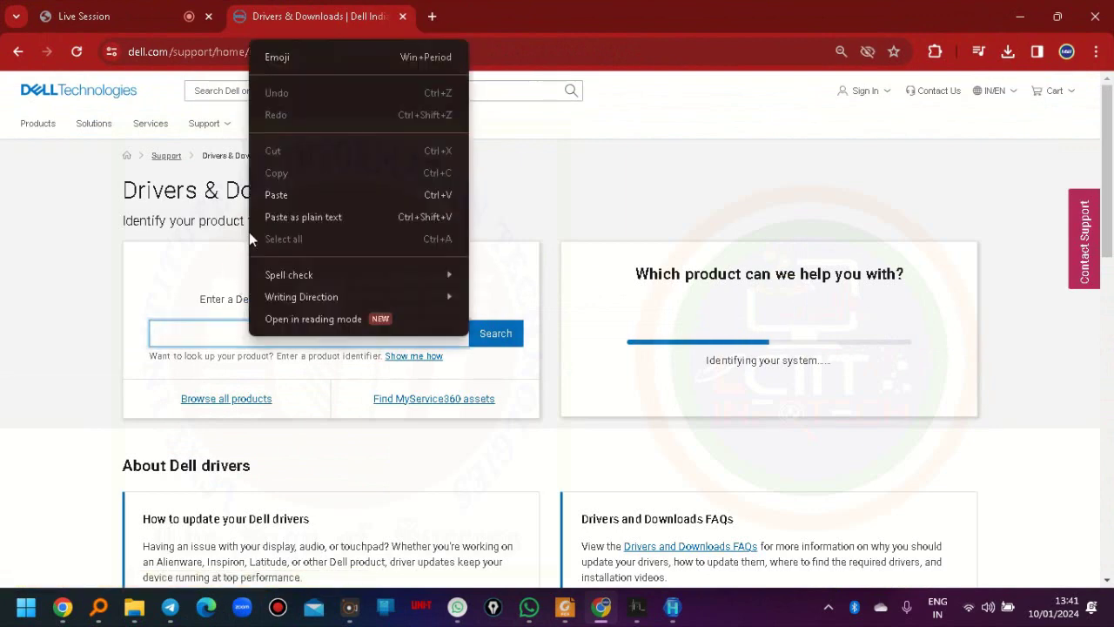
pyautogui.click(281, 198)
pyautogui.click(491, 336)
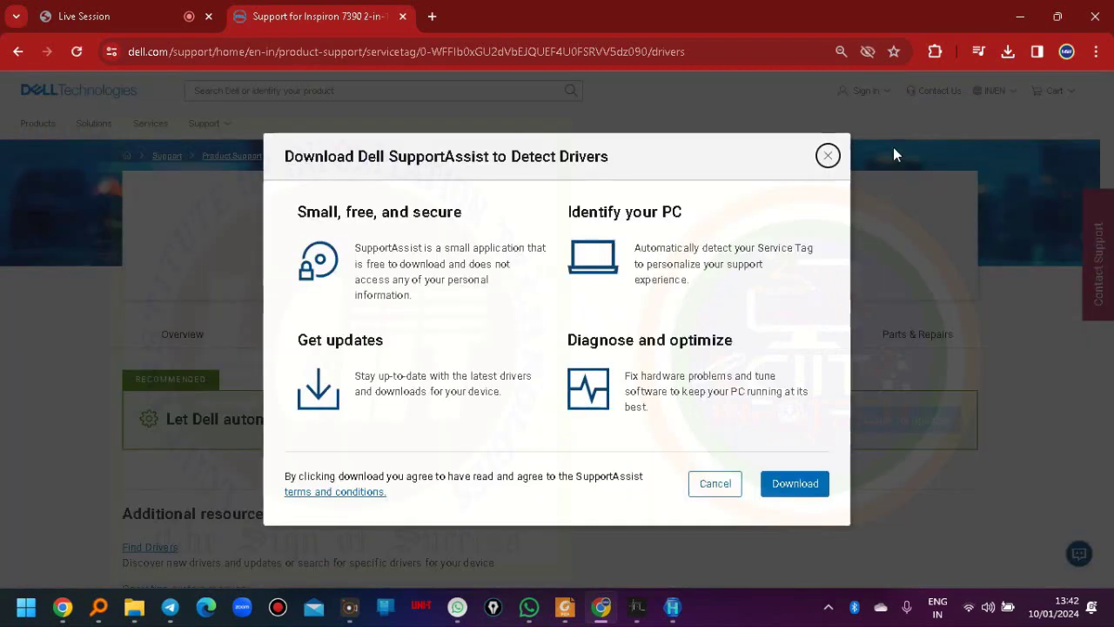
pyautogui.click(828, 155)
# - Filter the product's downloads to the System BIOS type and examine the listed BIOS files
pyautogui.scroll(-3, 414, 443)
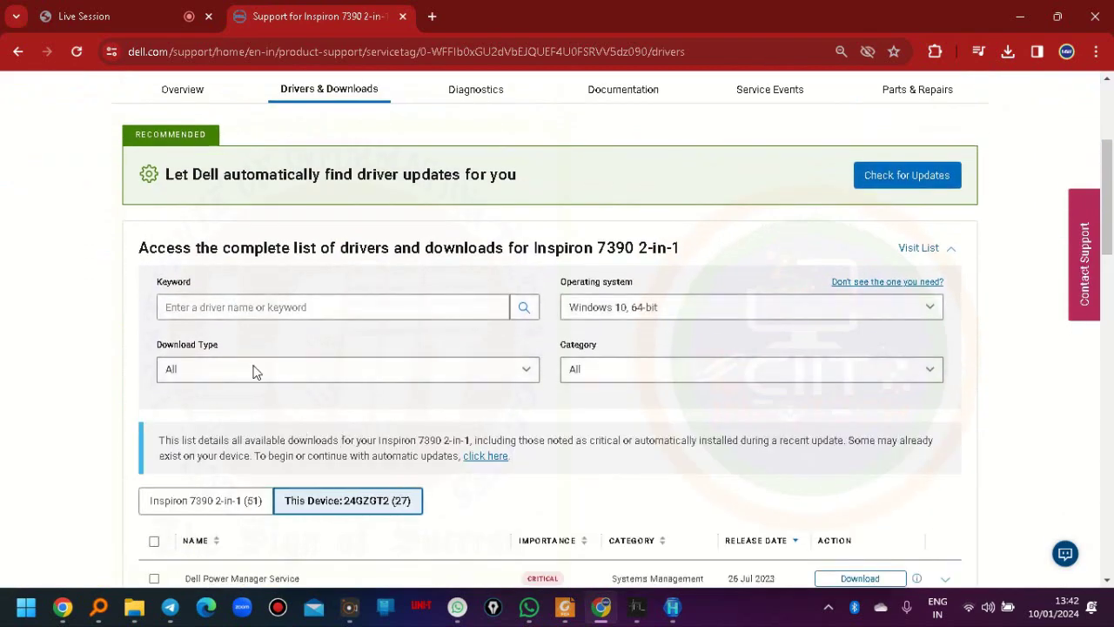
pyautogui.click(236, 375)
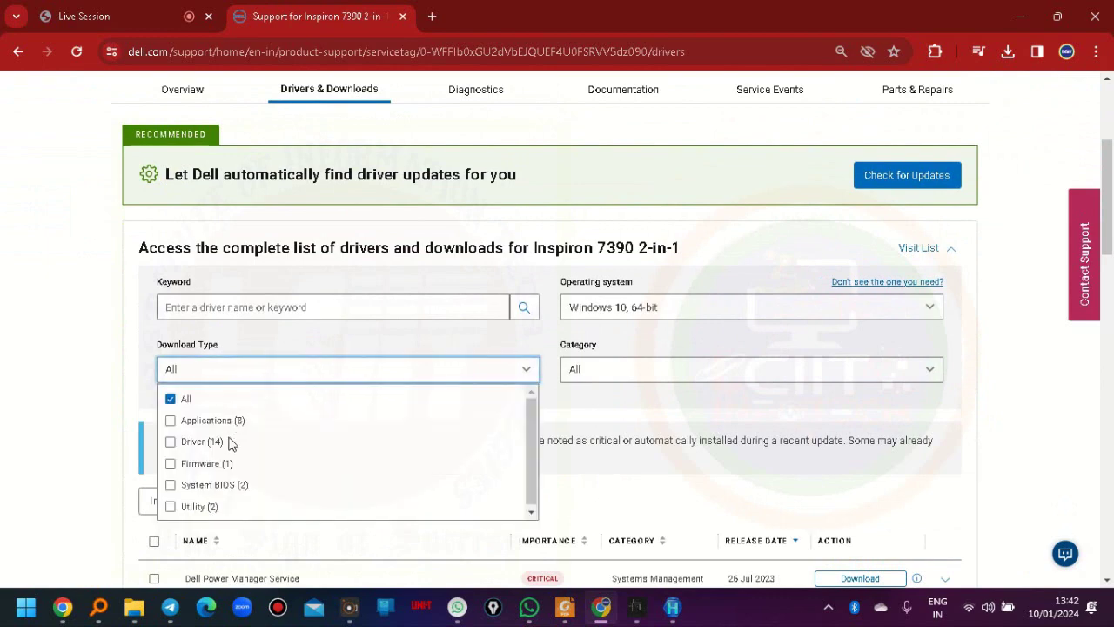
pyautogui.click(214, 485)
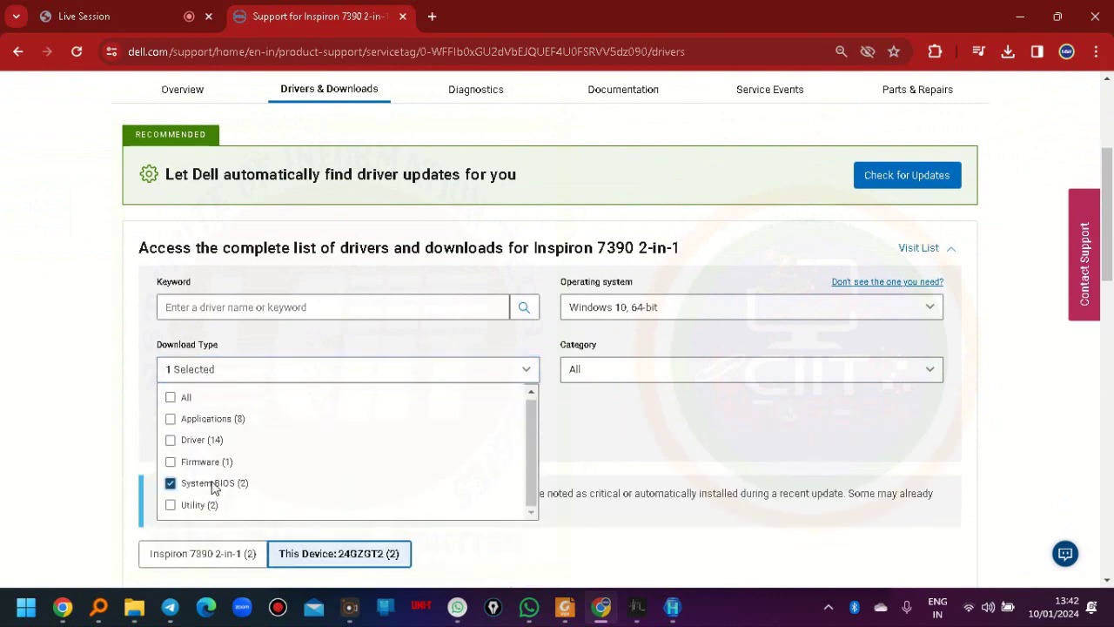
pyautogui.click(607, 464)
pyautogui.scroll(-2, 572, 461)
pyautogui.scroll(-2, 572, 462)
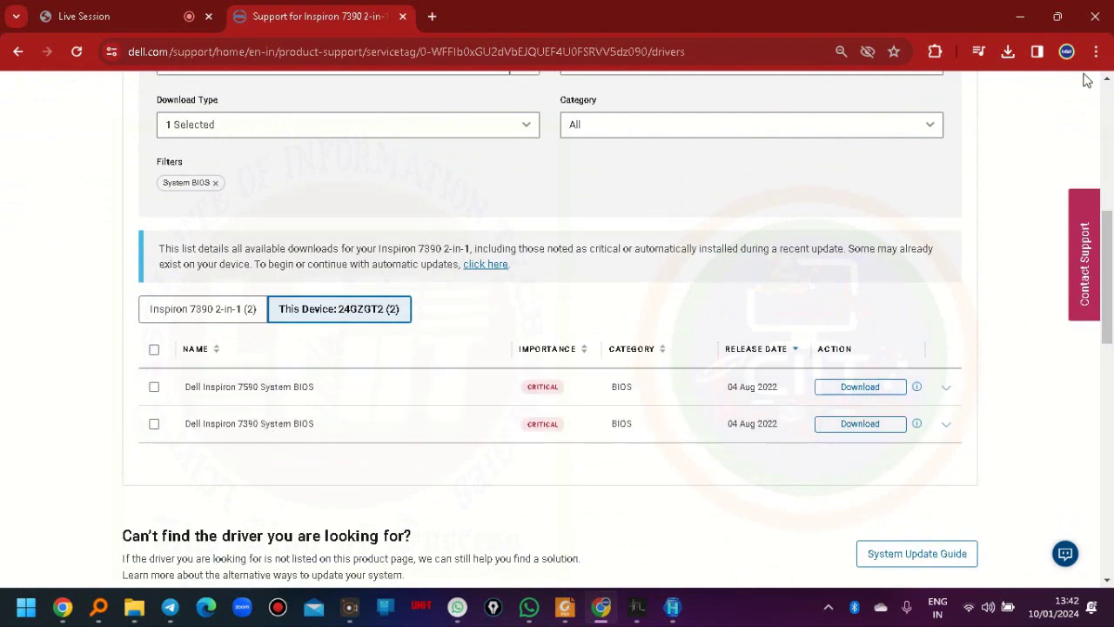
pyautogui.click(1024, 19)
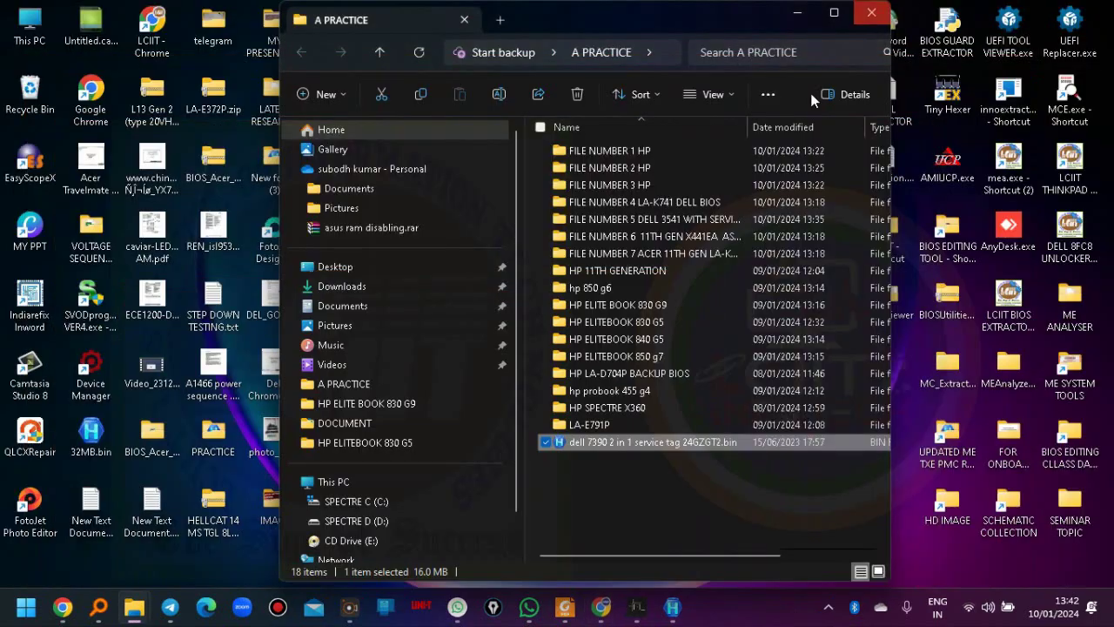
# - Open the dell 7390 2 in 1 BIOS dump in Hex Workshop and find all instances of the text string 7390
pyautogui.doubleClick(632, 443)
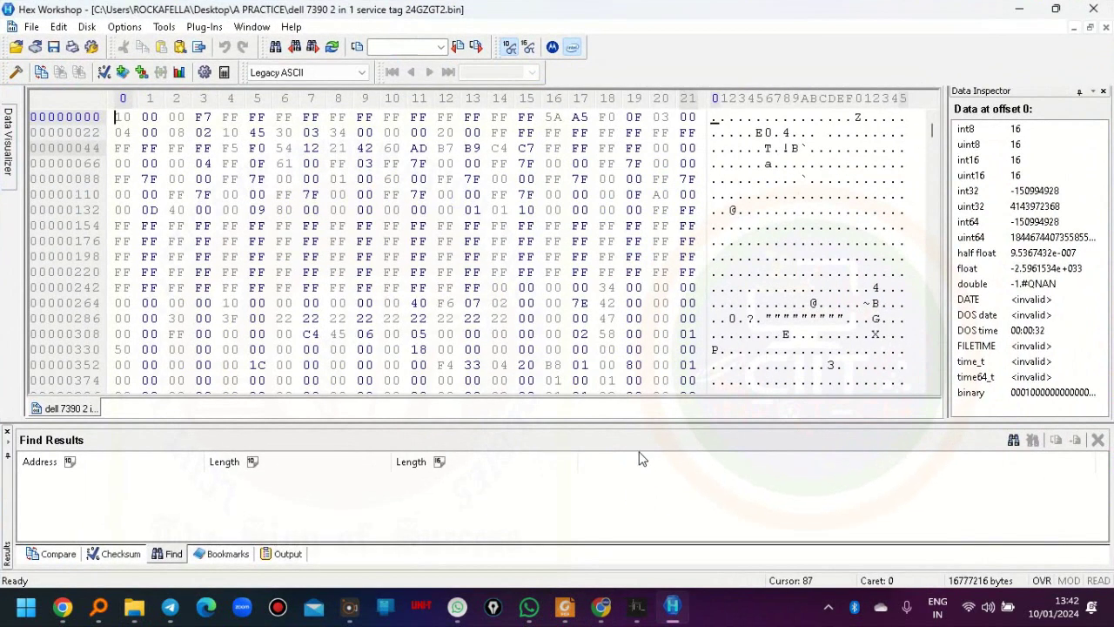
pyautogui.hotkey('ctrl', 'f')
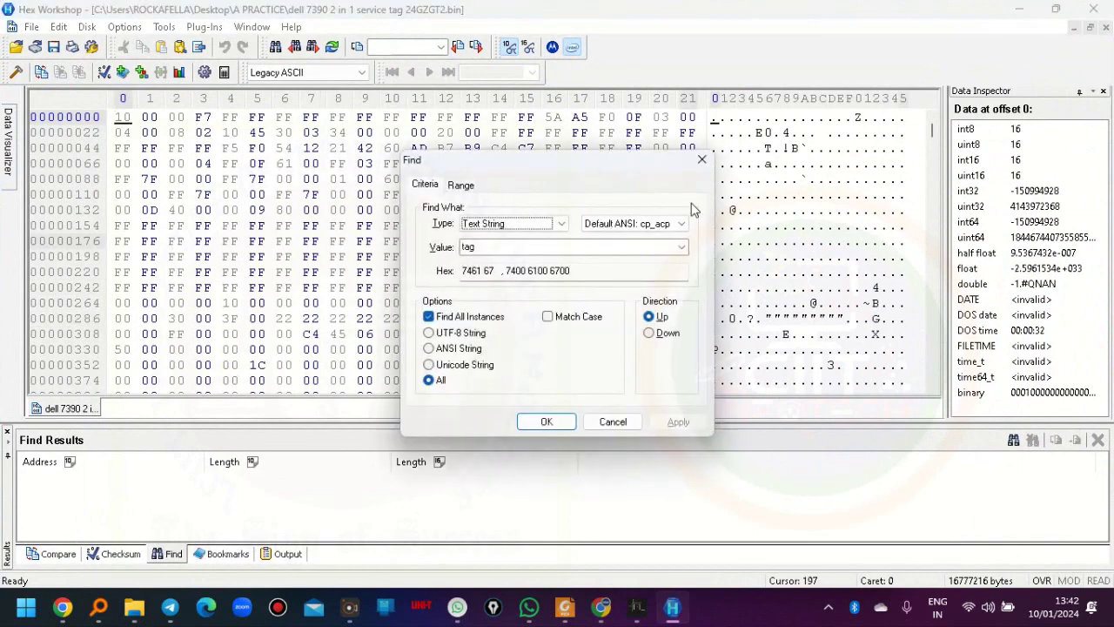
pyautogui.doubleClick(551, 249)
pyautogui.write('7390')
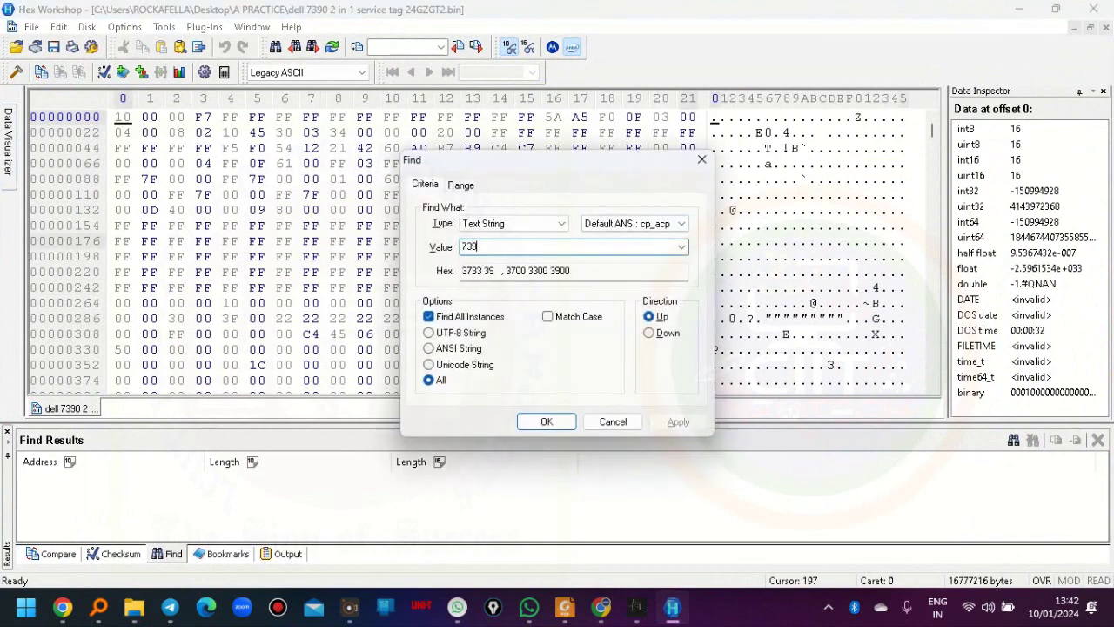
pyautogui.press('Return')
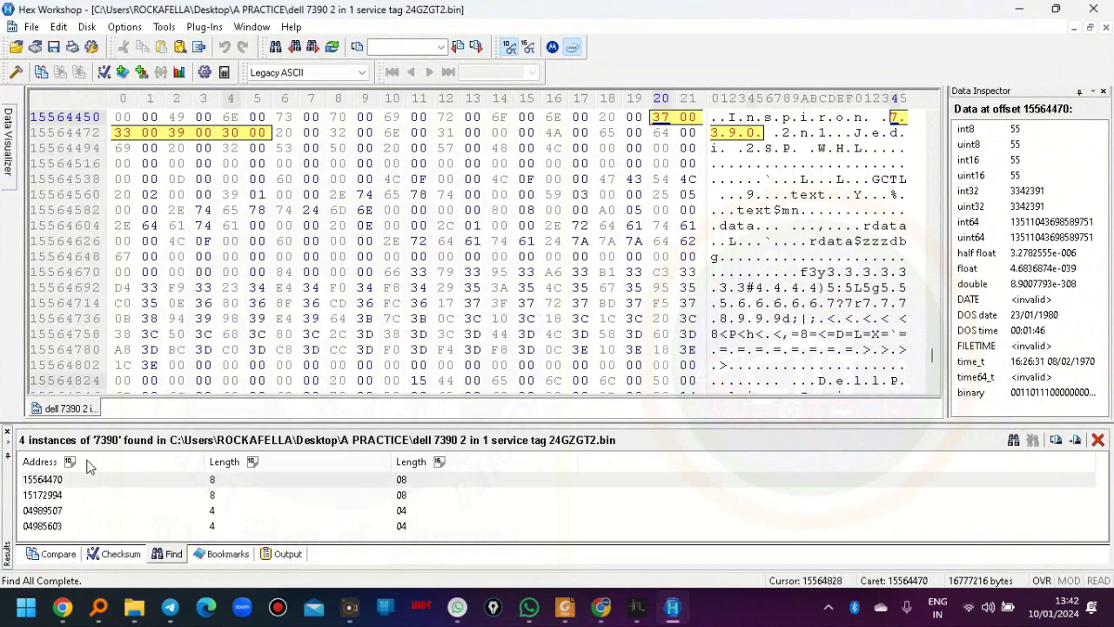
# - Go through the found 7390 instances and examine the data above the Inspiron 7390 2n1 entry for the service tag
pyautogui.click(70, 484)
pyautogui.press('Down')
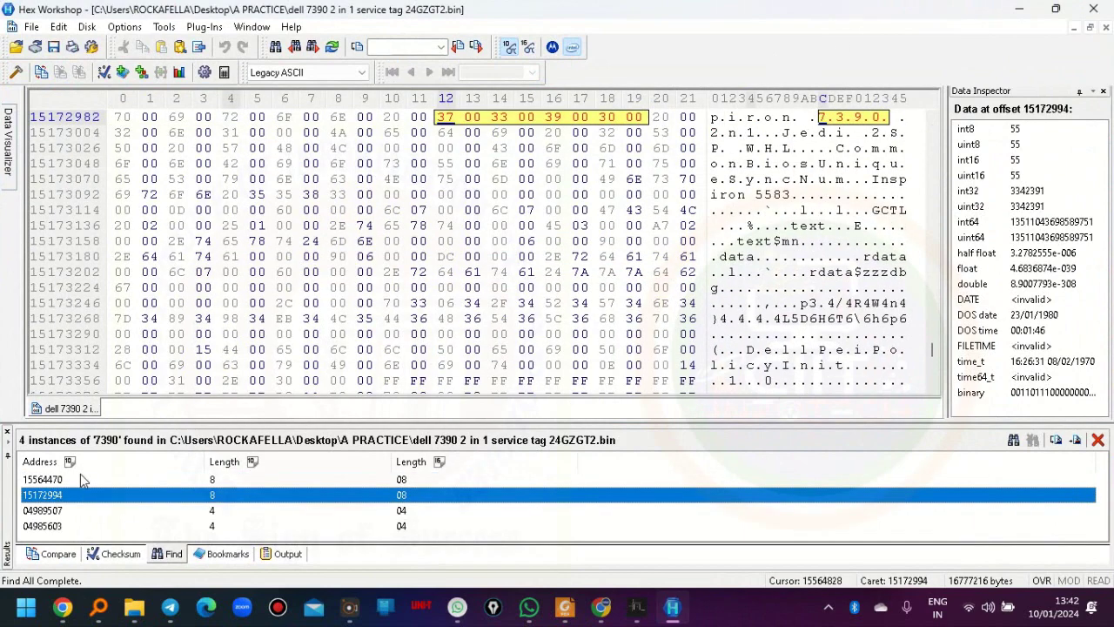
pyautogui.press('Down')
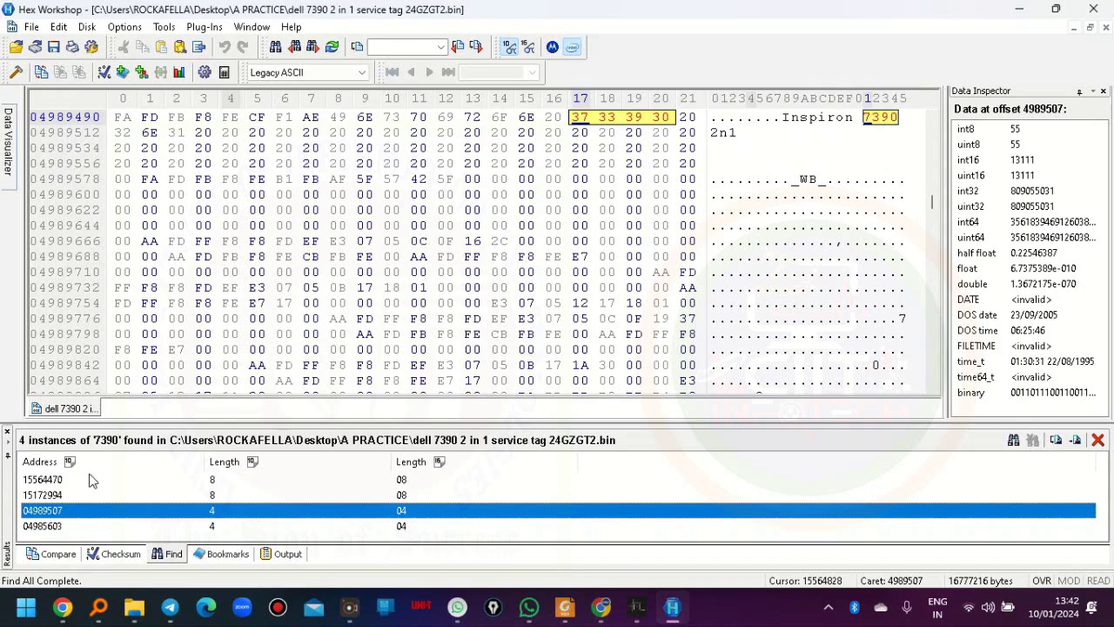
pyautogui.scroll(5, 754, 292)
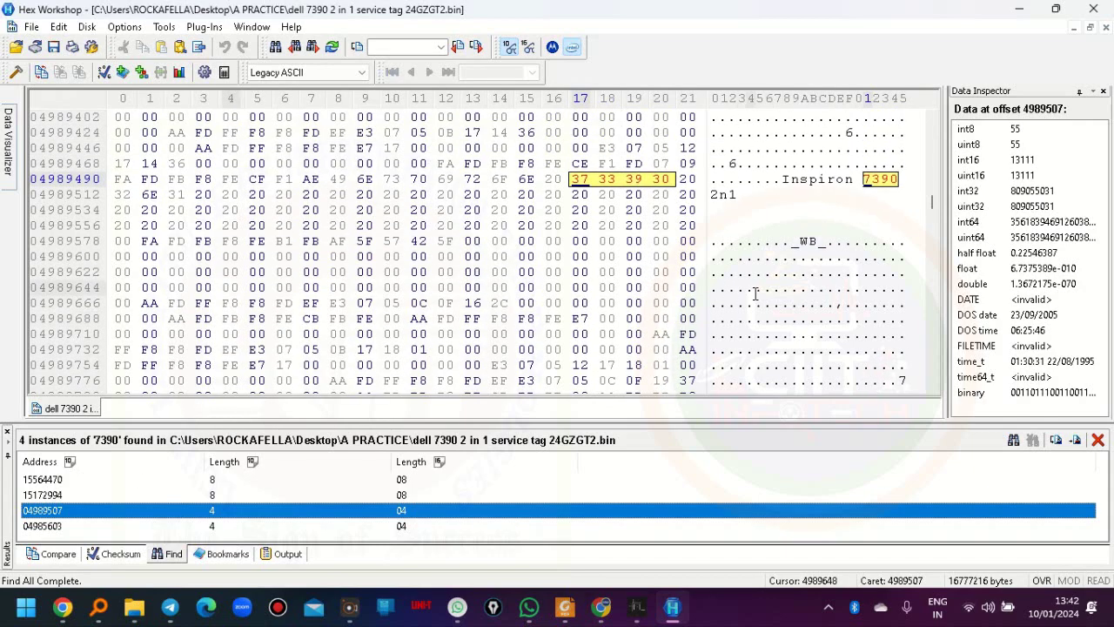
pyautogui.scroll(1, 754, 293)
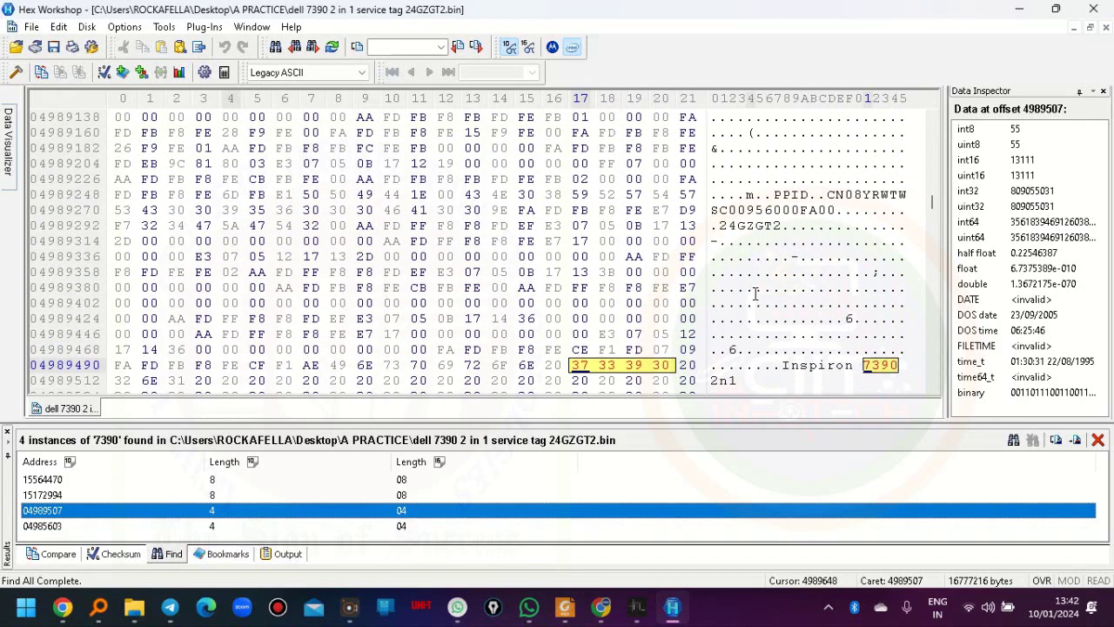
# - Switch back to the Dell support page in Chrome and select the Dell Inspiron 7390 System BIOS entry for download
pyautogui.click(1020, 9)
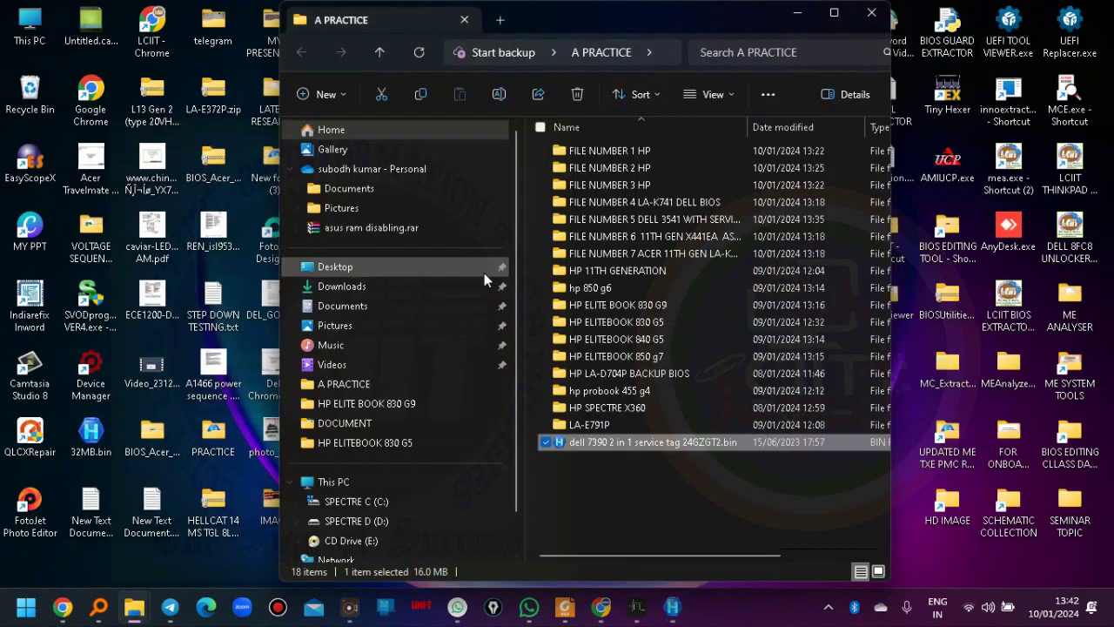
pyautogui.moveTo(601, 607)
pyautogui.click(635, 558)
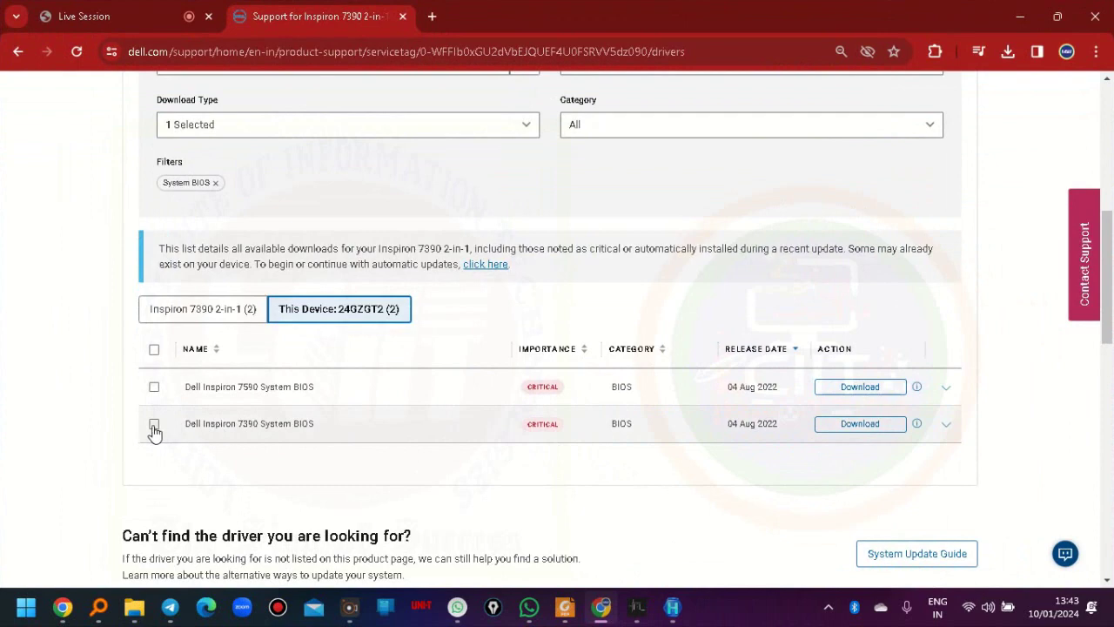
pyautogui.click(153, 424)
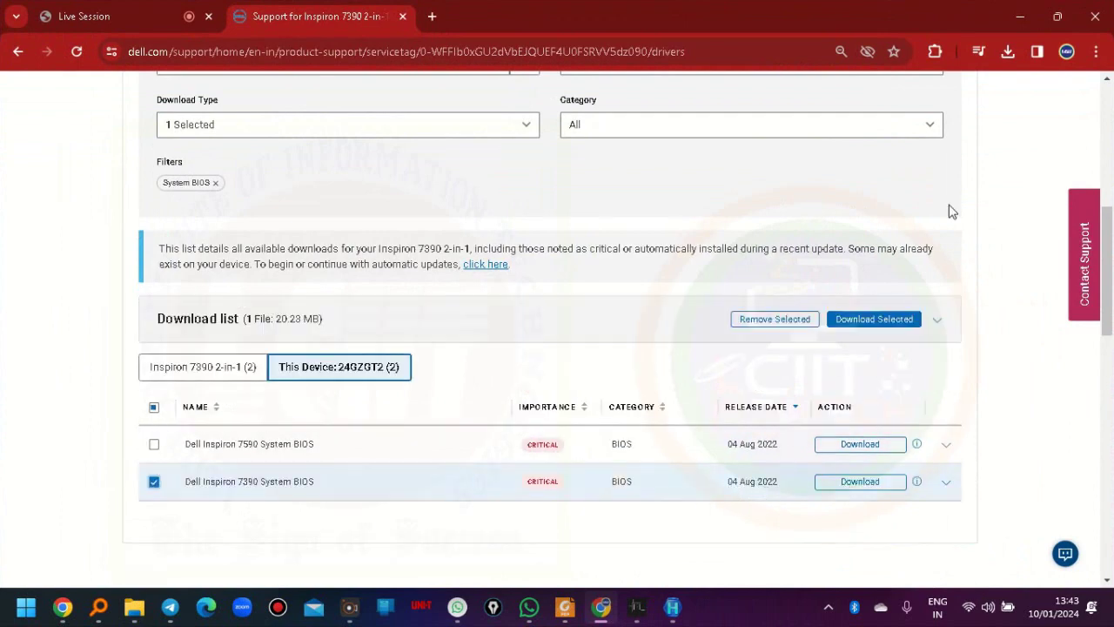
# - Launch ME Analyzer from the IndiaRefix Smart Tool and arrange its window beside the A PRACTICE folder window
pyautogui.click(1023, 21)
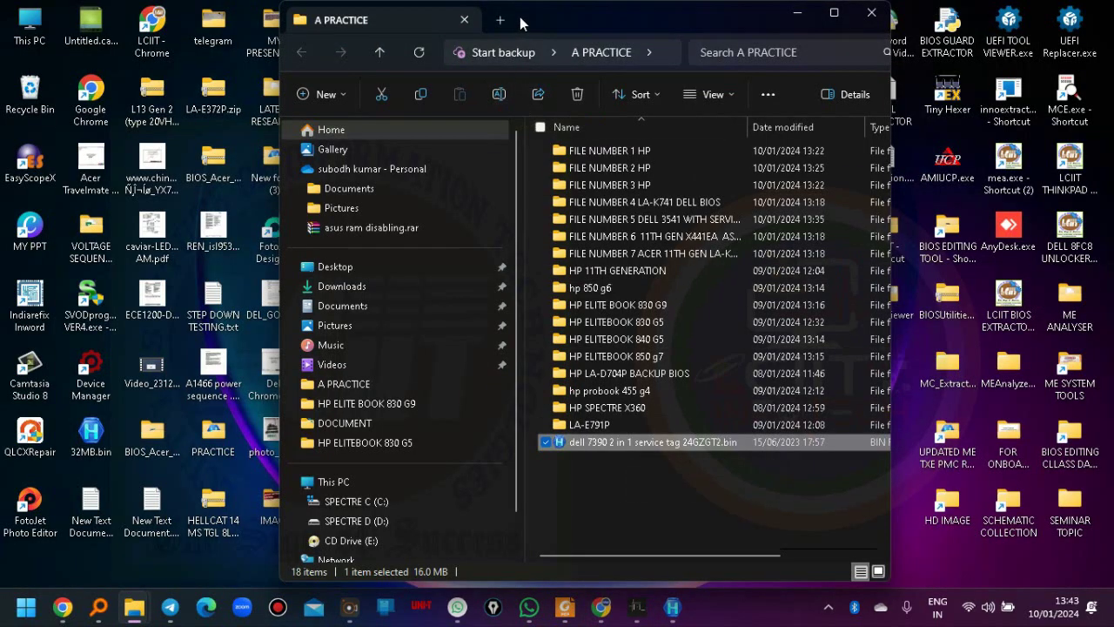
pyautogui.moveTo(523, 23); pyautogui.dragTo(858, 35)
pyautogui.click(637, 607)
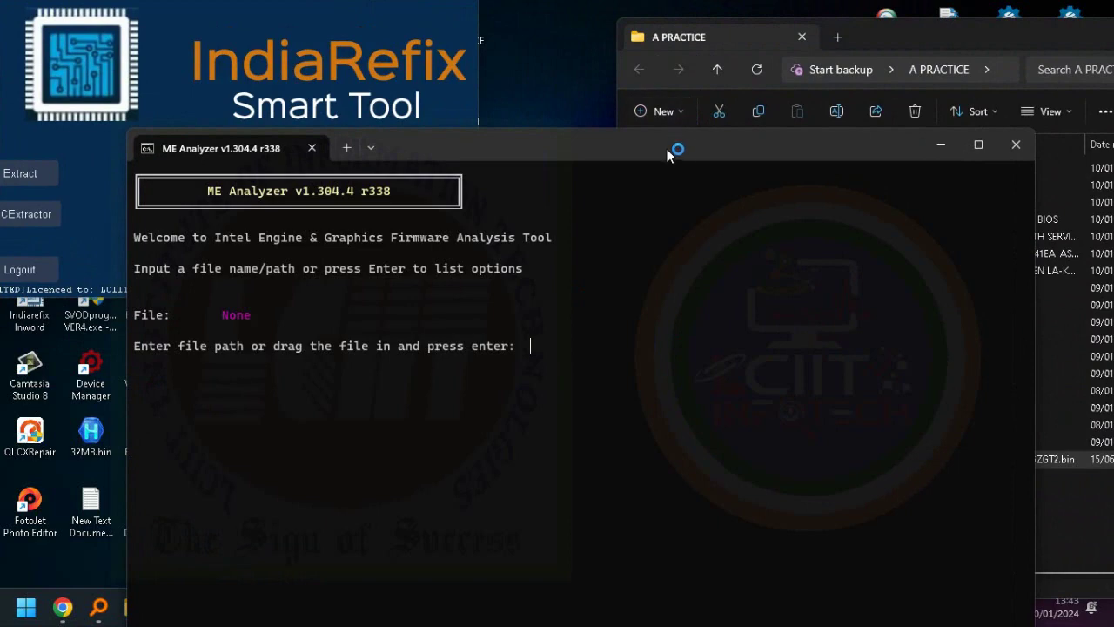
pyautogui.moveTo(668, 155); pyautogui.dragTo(523, 128)
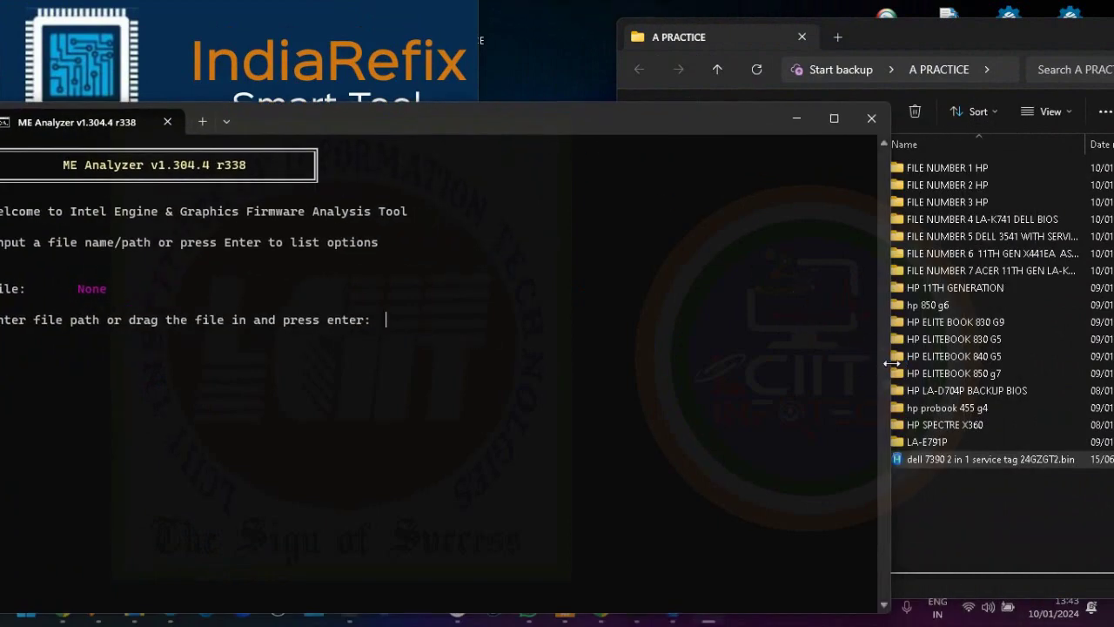
pyautogui.moveTo(892, 363); pyautogui.dragTo(648, 344)
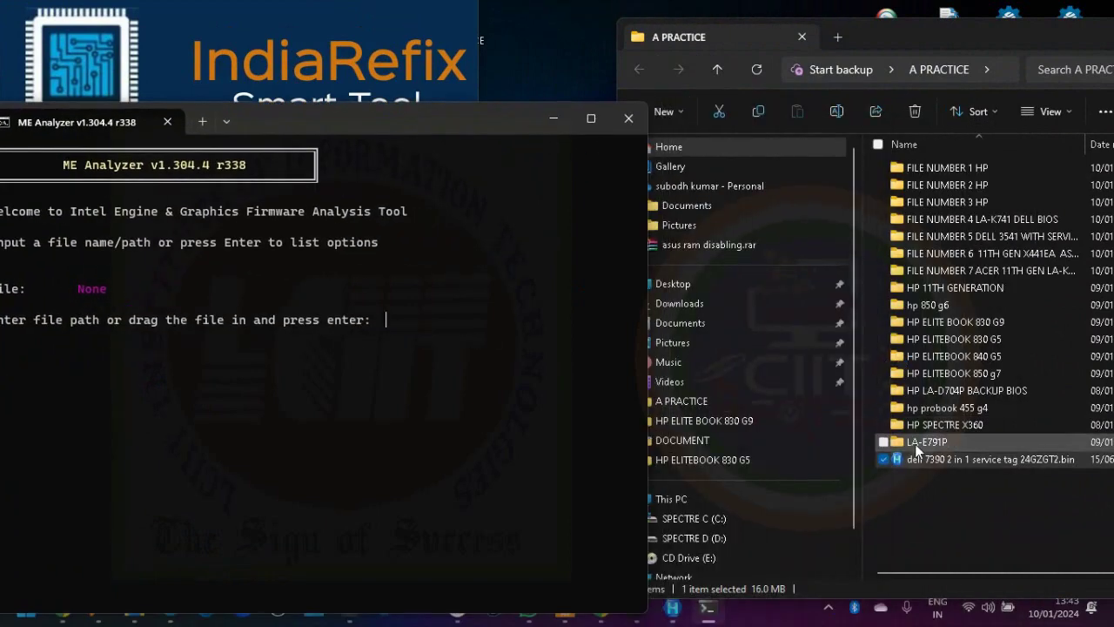
# - Load the dell 7390 2 in 1 dump from the A PRACTICE folder into ME Analyzer and run the analysis
pyautogui.moveTo(928, 462); pyautogui.dragTo(372, 394)
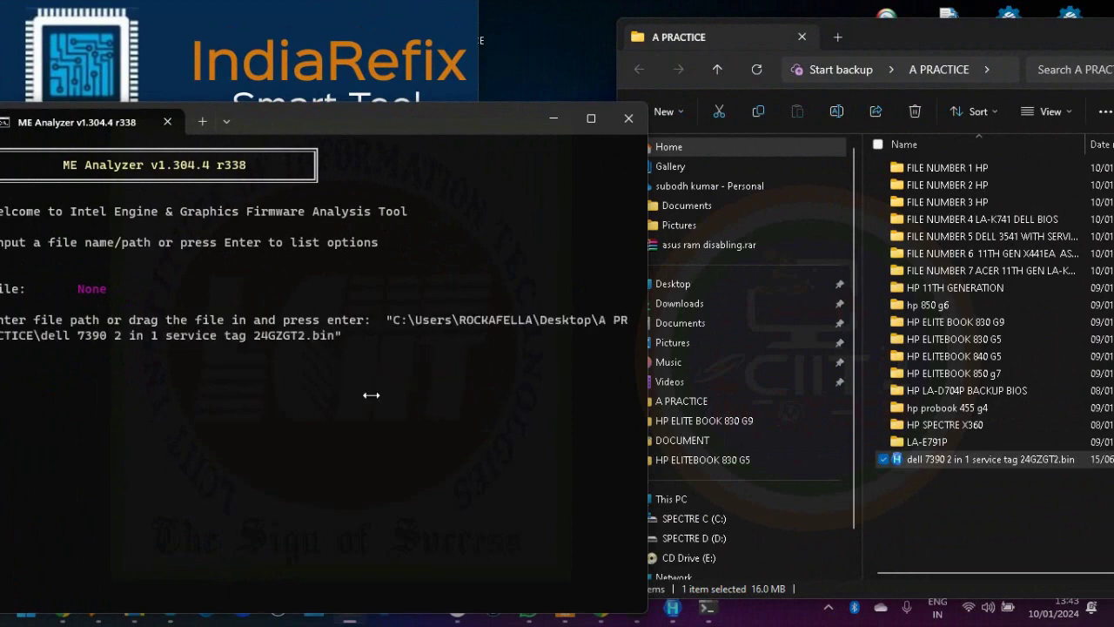
pyautogui.click(347, 335)
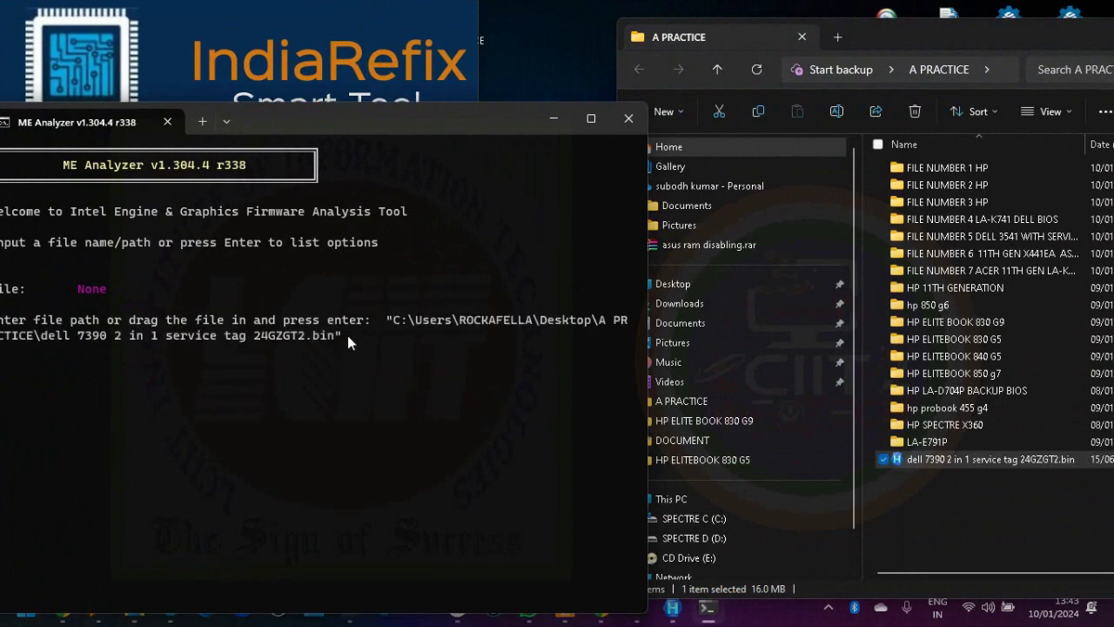
pyautogui.press('Return')
# - Examine the ME Analyzer report for the dump's ME version, SKU, chipset, firmware date and file system state
pyautogui.scroll(10, 289, 318)
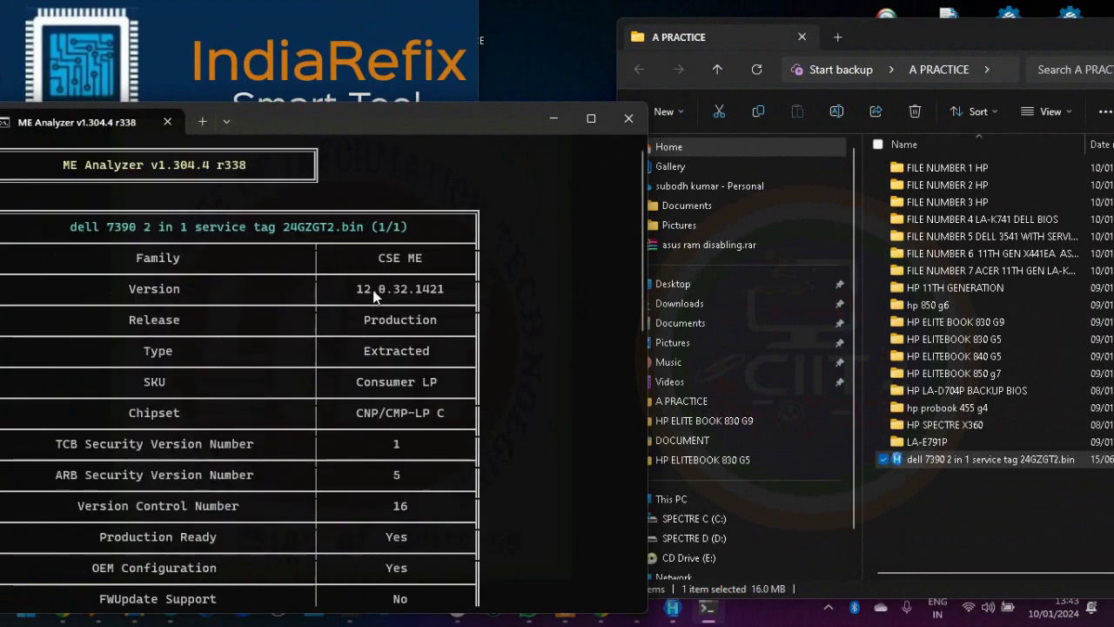
pyautogui.scroll(-3, 374, 346)
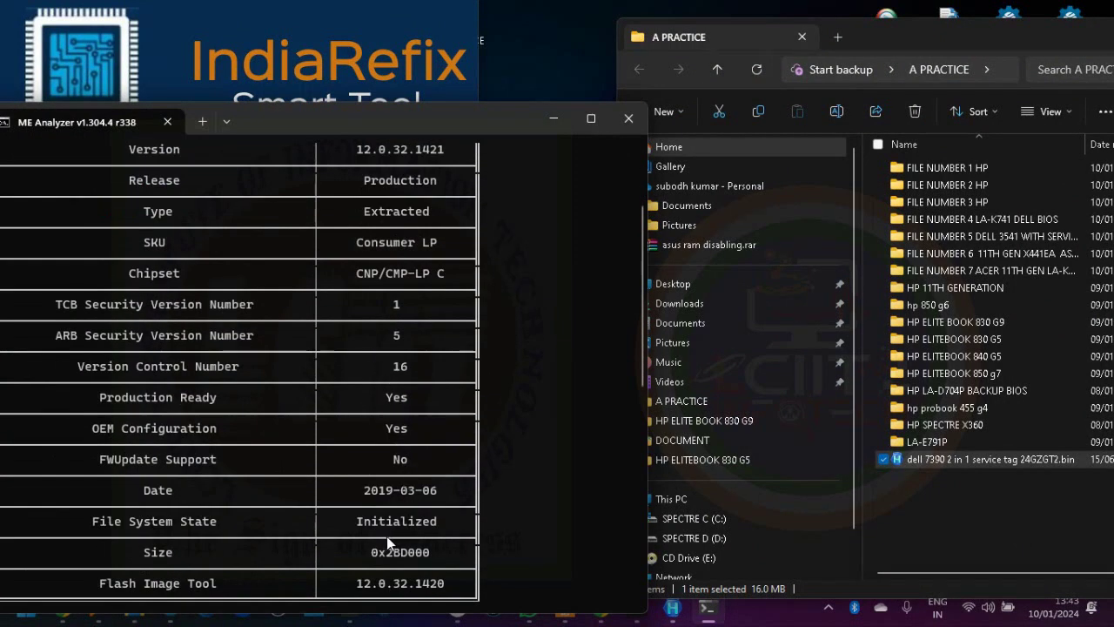
pyautogui.scroll(-1, 393, 532)
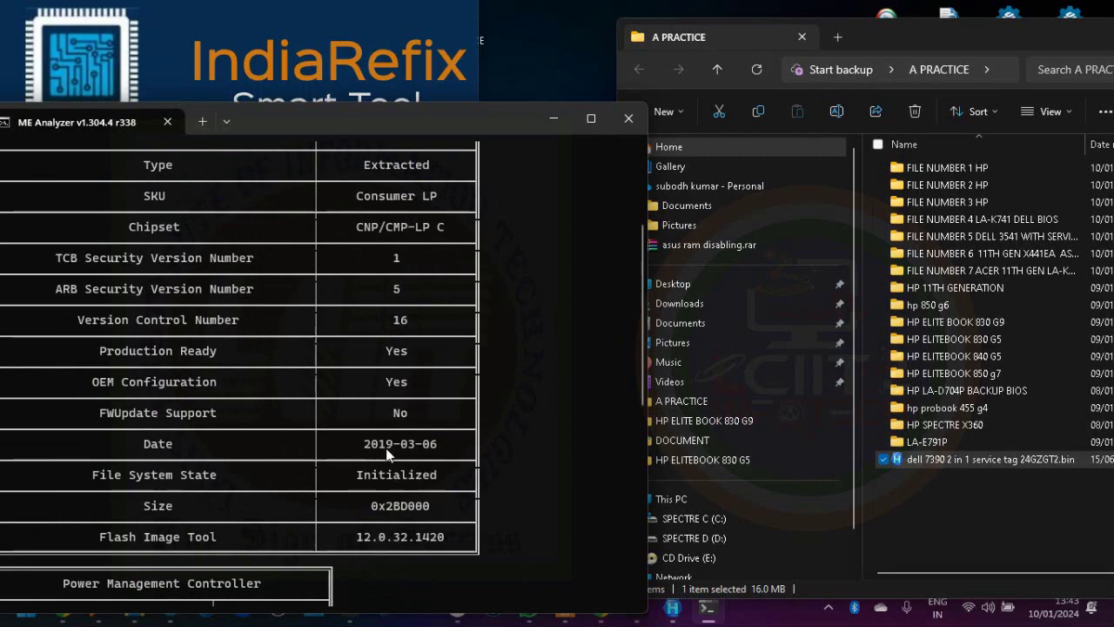
pyautogui.scroll(2, 385, 448)
pyautogui.scroll(-2, 386, 453)
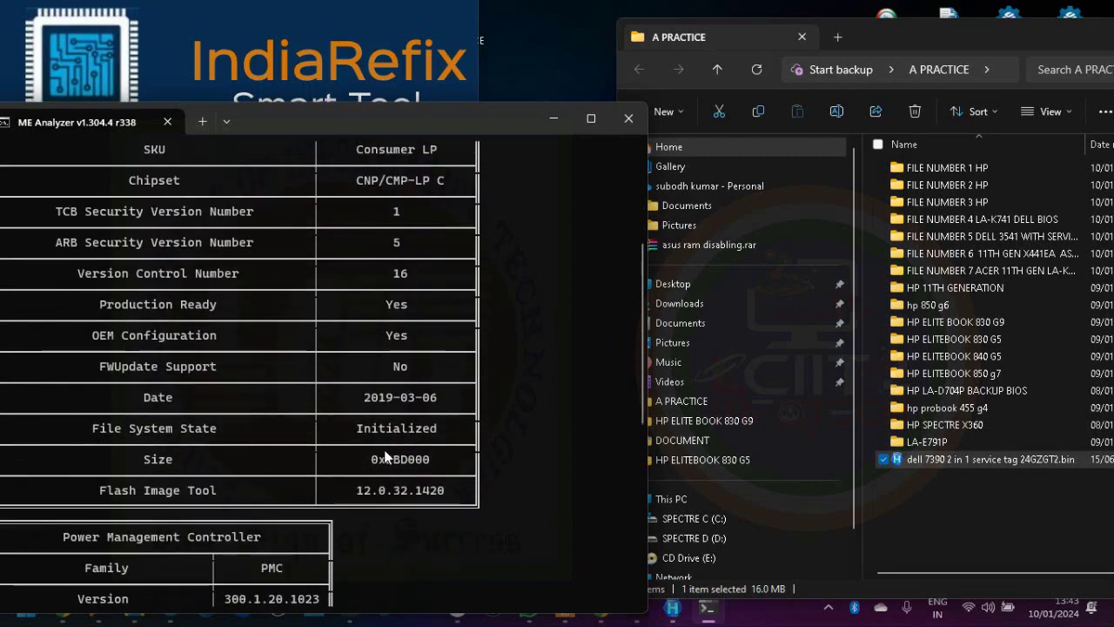
pyautogui.scroll(1, 385, 456)
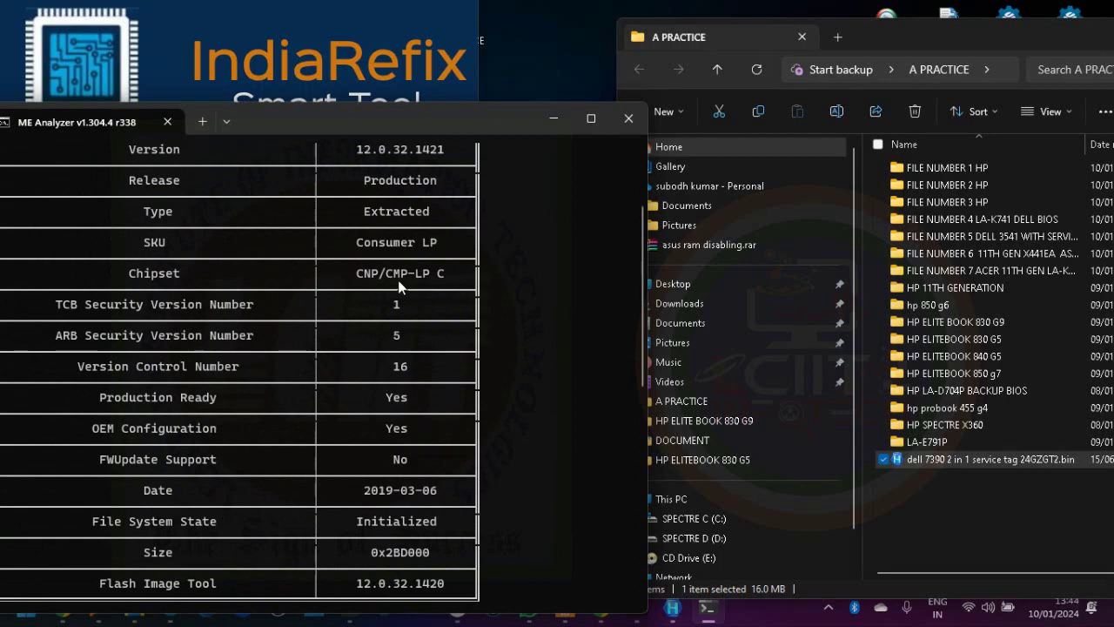
pyautogui.scroll(2, 397, 285)
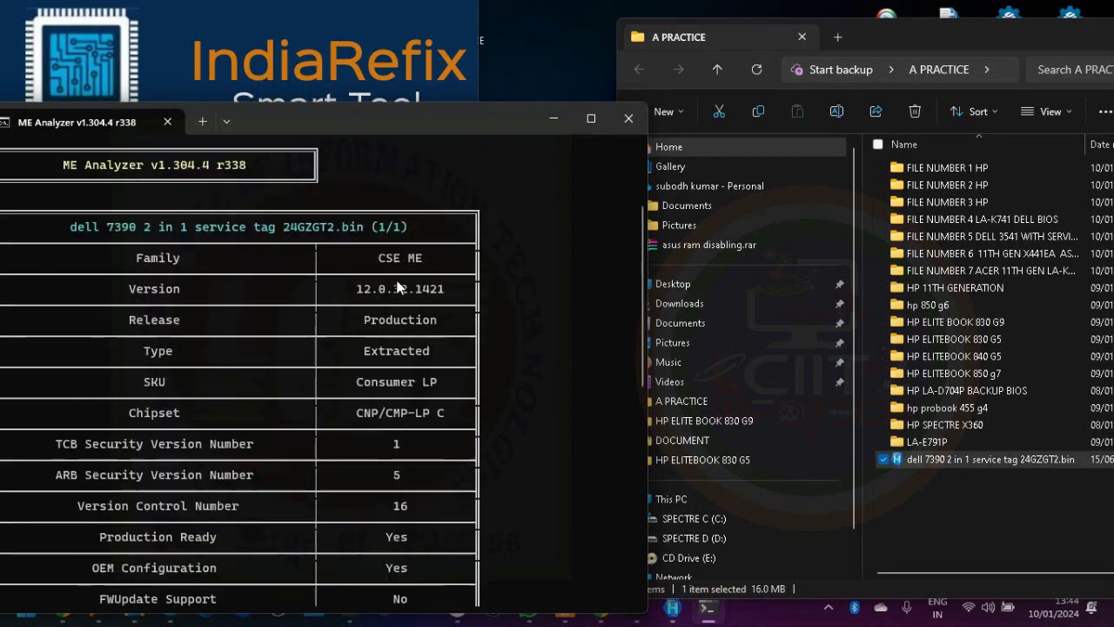
pyautogui.scroll(-2, 397, 349)
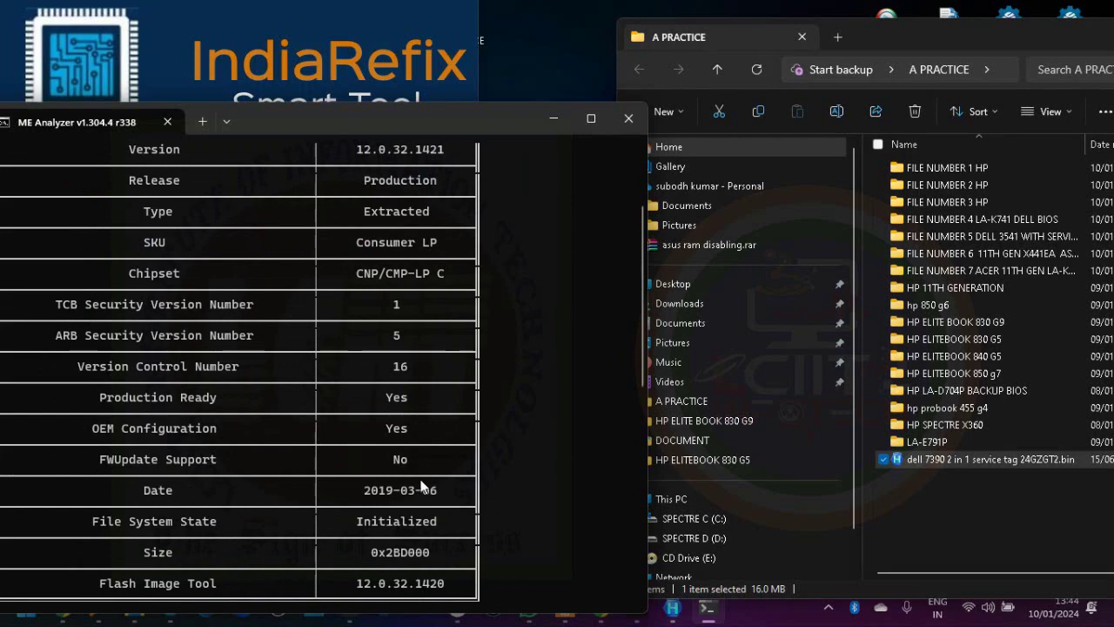
# - Minimize ME Analyzer, switch to the Dell support page in Chrome, and expand the Dell Inspiron 7390 System BIOS details
pyautogui.click(917, 522)
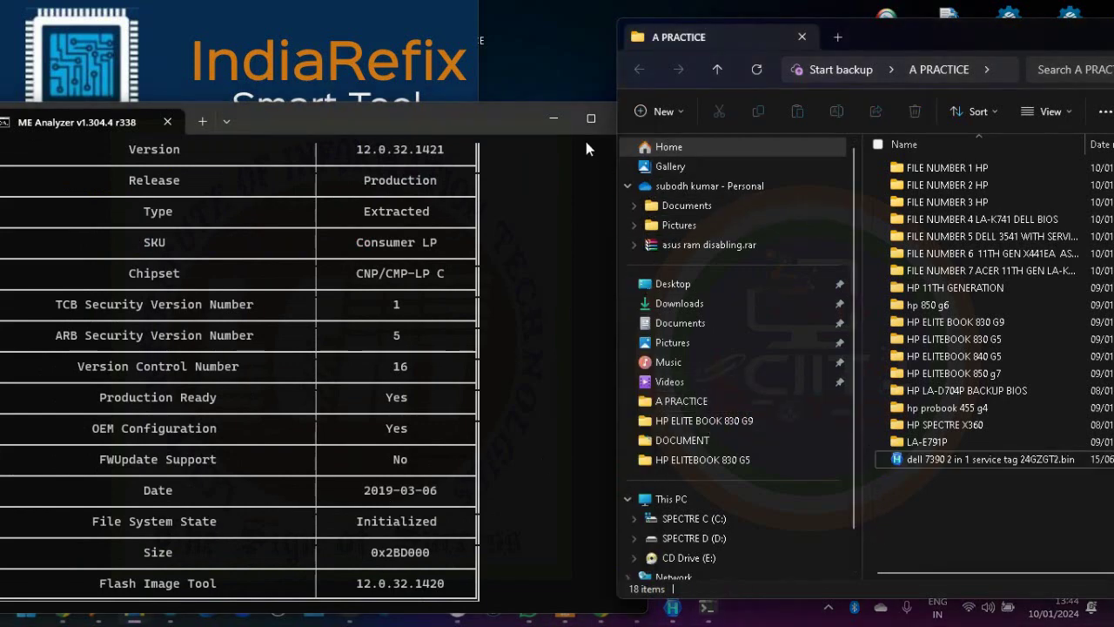
pyautogui.click(555, 119)
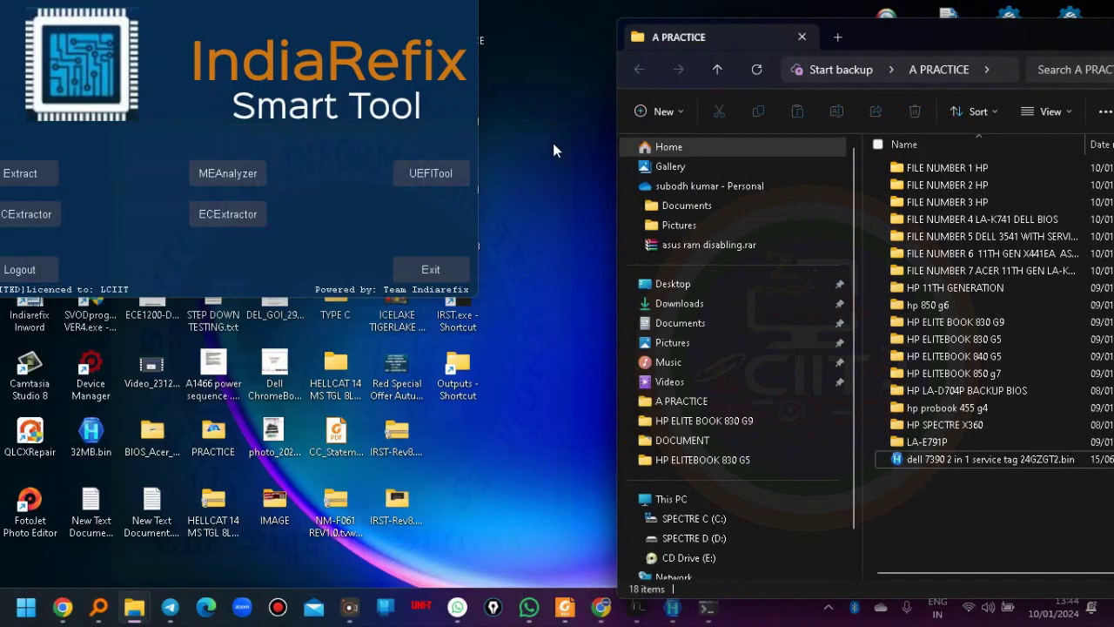
pyautogui.click(610, 609)
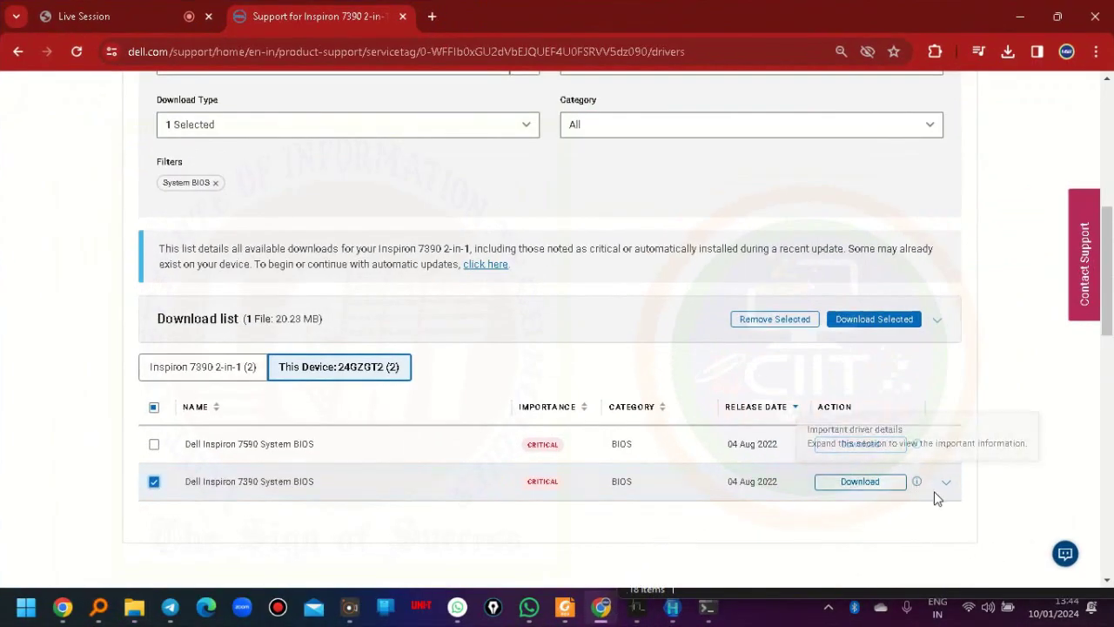
pyautogui.click(946, 481)
pyautogui.scroll(-3, 630, 455)
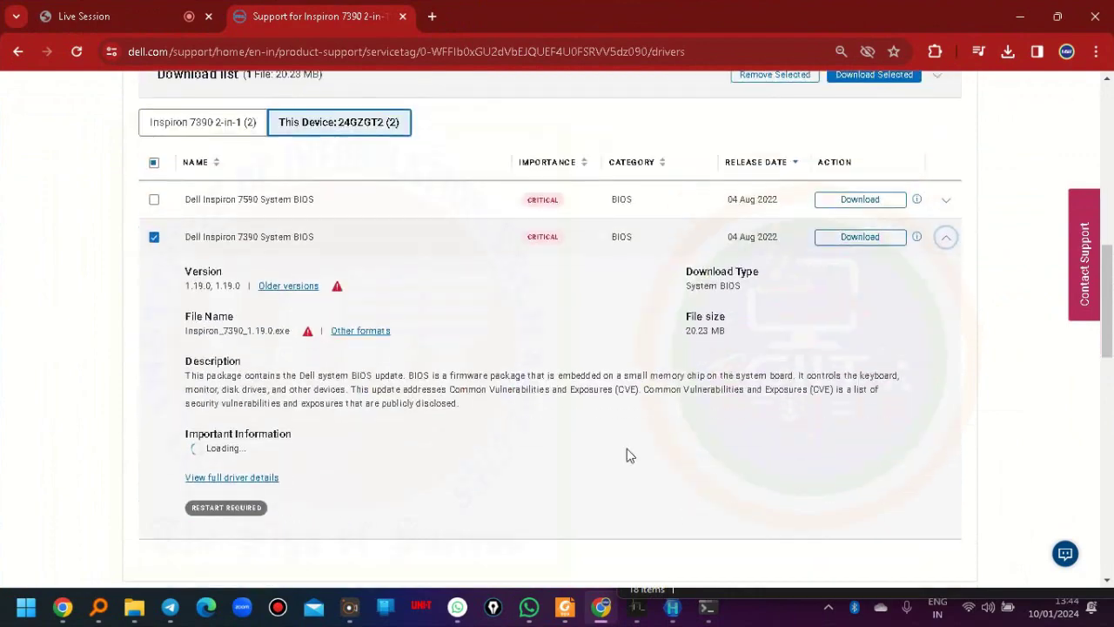
# - Show the older versions of the Inspiron 7390 System BIOS and open the page of version 1.3.0
pyautogui.click(297, 285)
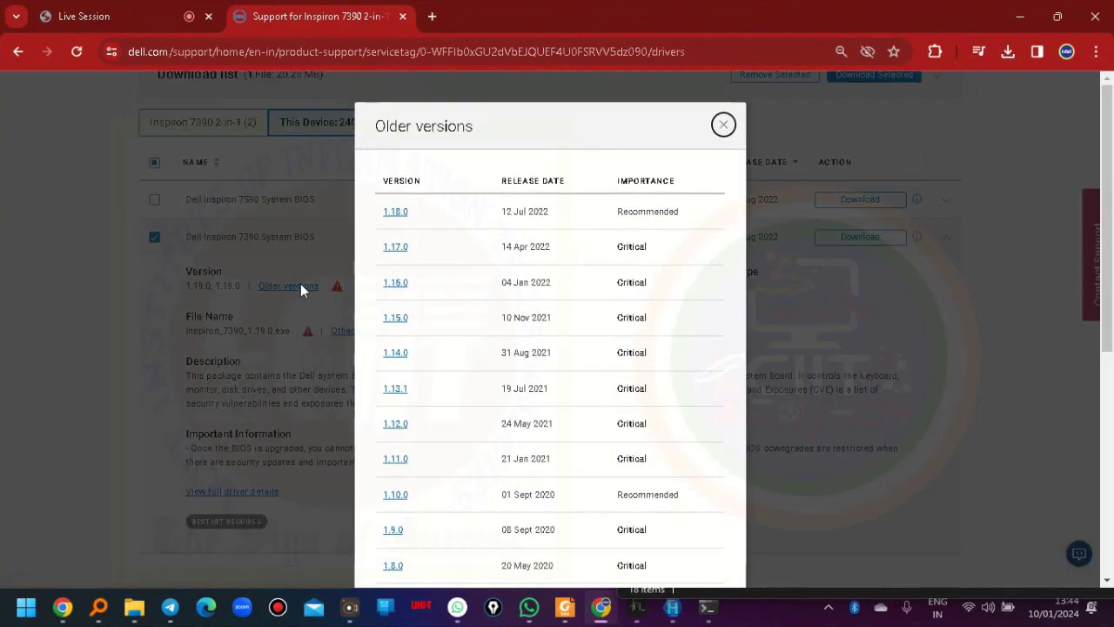
pyautogui.scroll(-1, 507, 331)
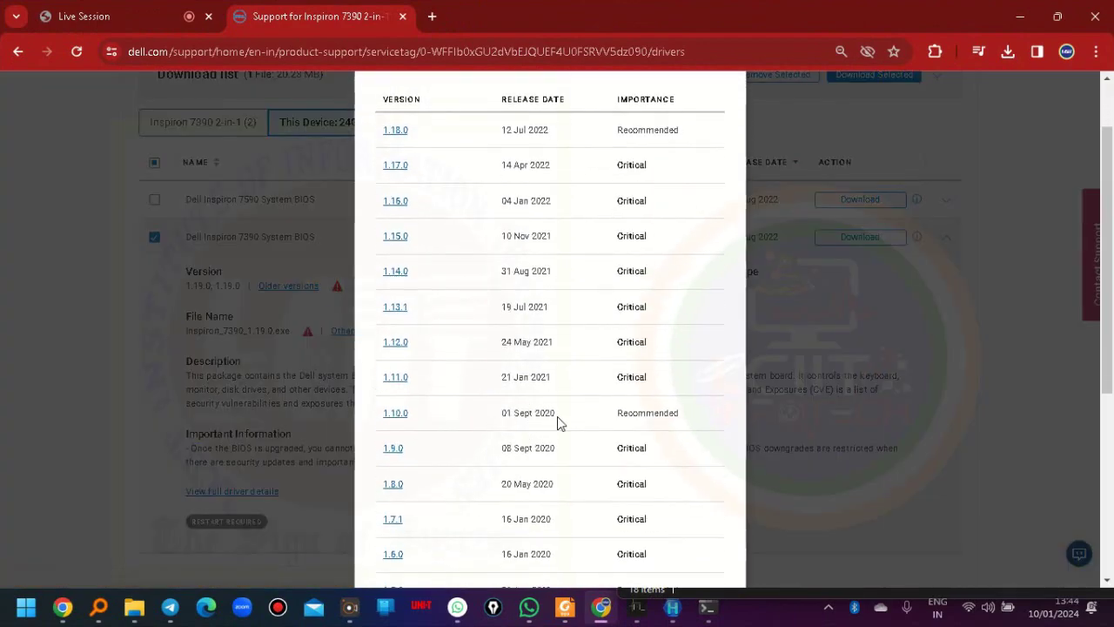
pyautogui.scroll(-4, 560, 422)
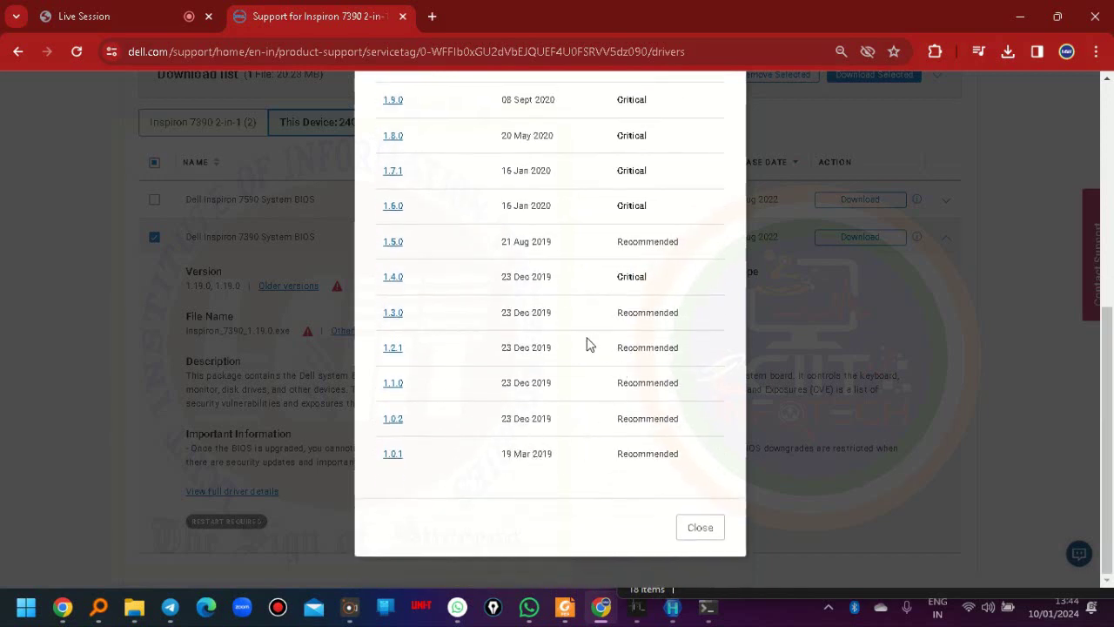
pyautogui.click(397, 317)
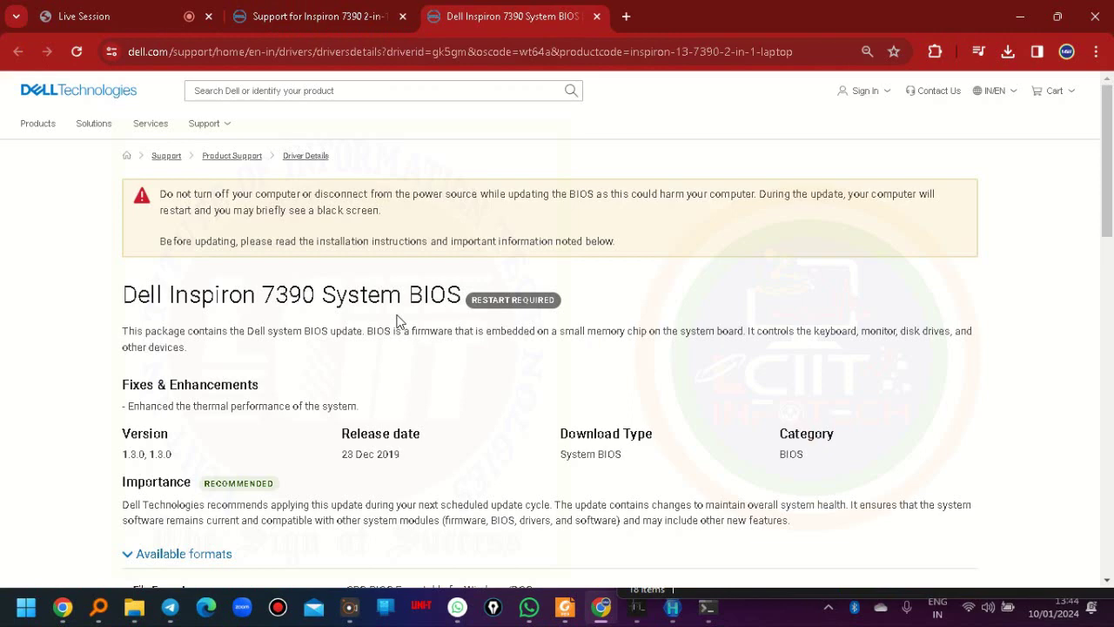
# - Download the BIOS executable Inspiron_7390_1.3.0.exe and save it in the A PRACTICE folder on the Desktop
pyautogui.scroll(-3, 397, 320)
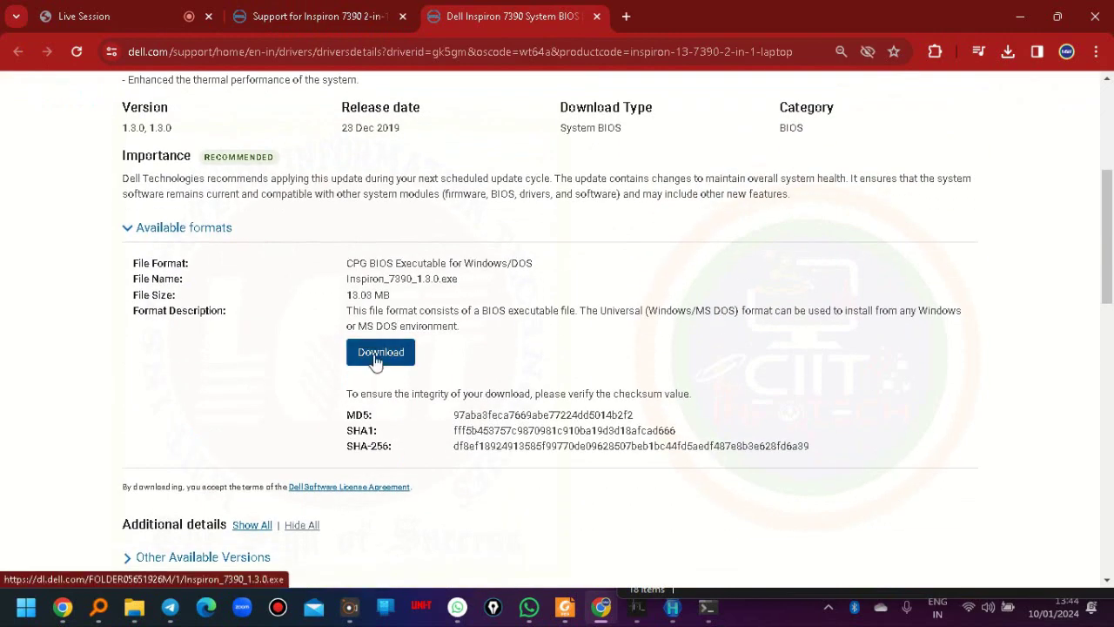
pyautogui.click(377, 354)
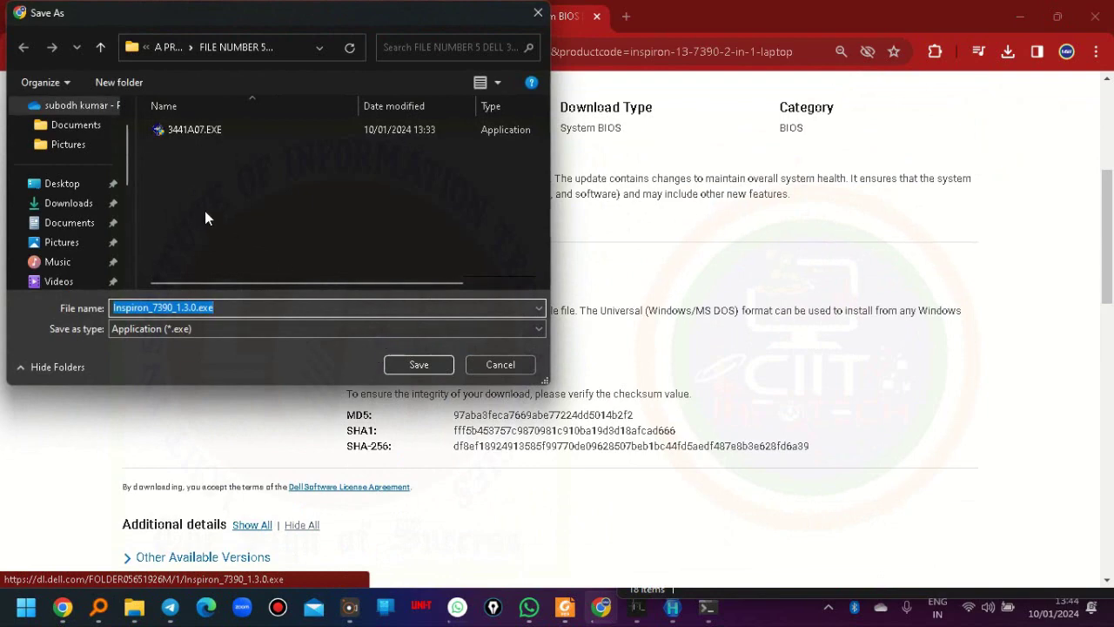
pyautogui.click(62, 183)
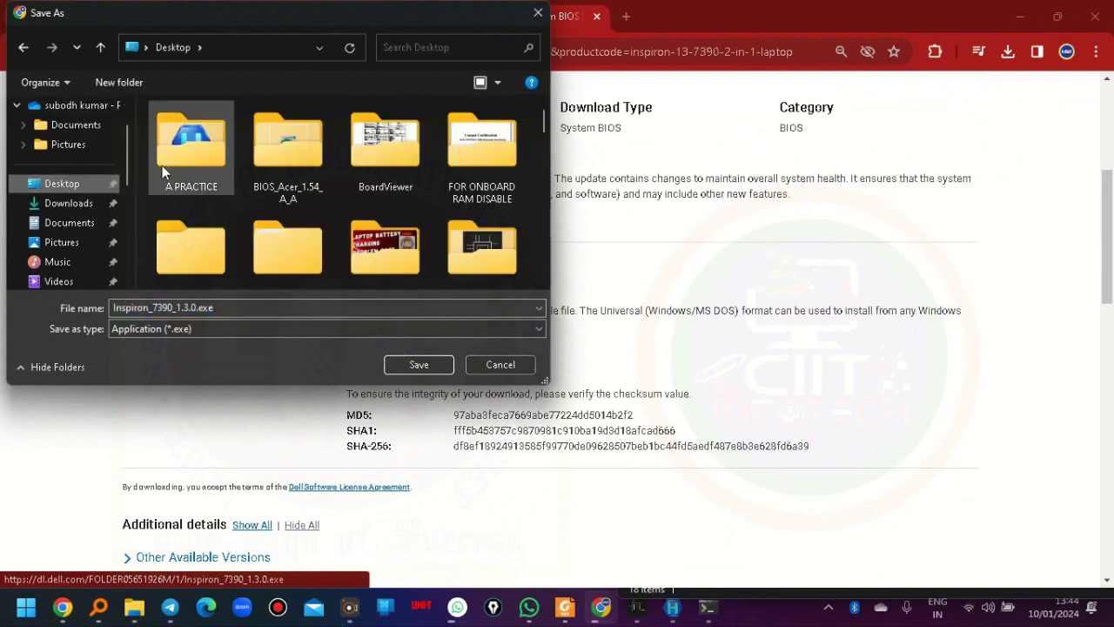
pyautogui.doubleClick(183, 154)
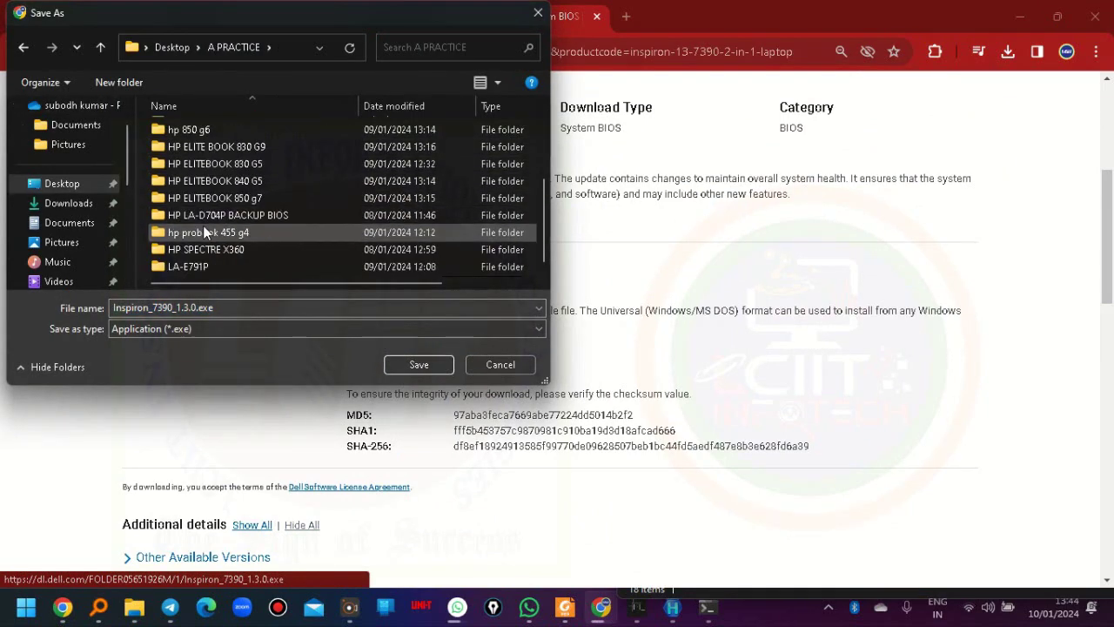
pyautogui.scroll(3, 204, 228)
pyautogui.scroll(-3, 208, 231)
pyautogui.click(403, 365)
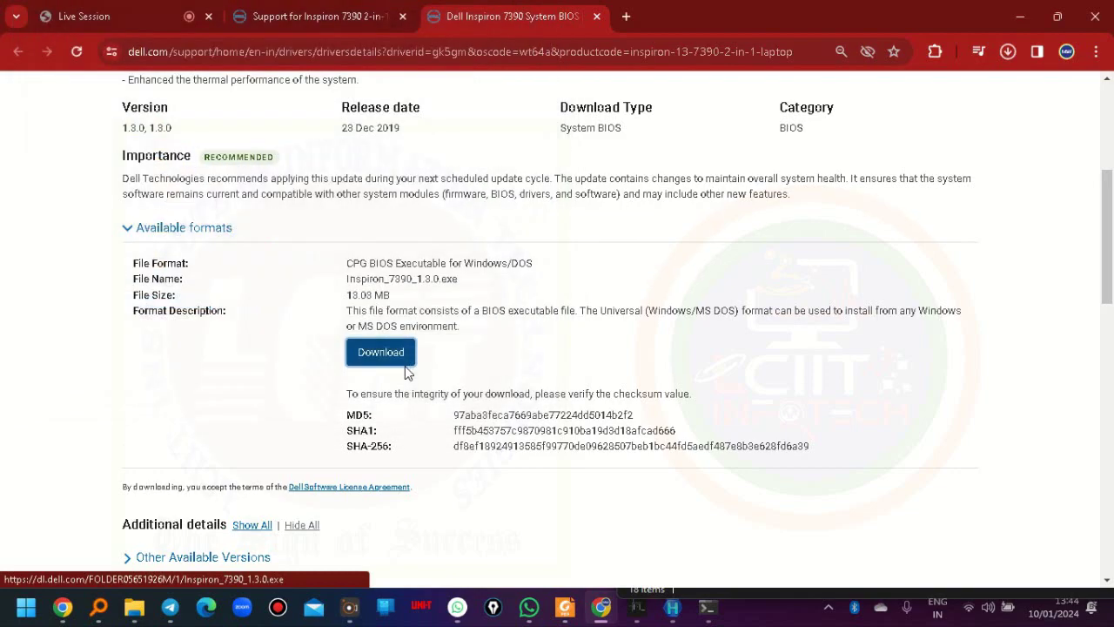
# - Minimize Chrome, select Inspiron_7390_1.3.0.exe in the A PRACTICE folder, and place that folder window beside IndiaRefix Smart Tool
pyautogui.click(1023, 17)
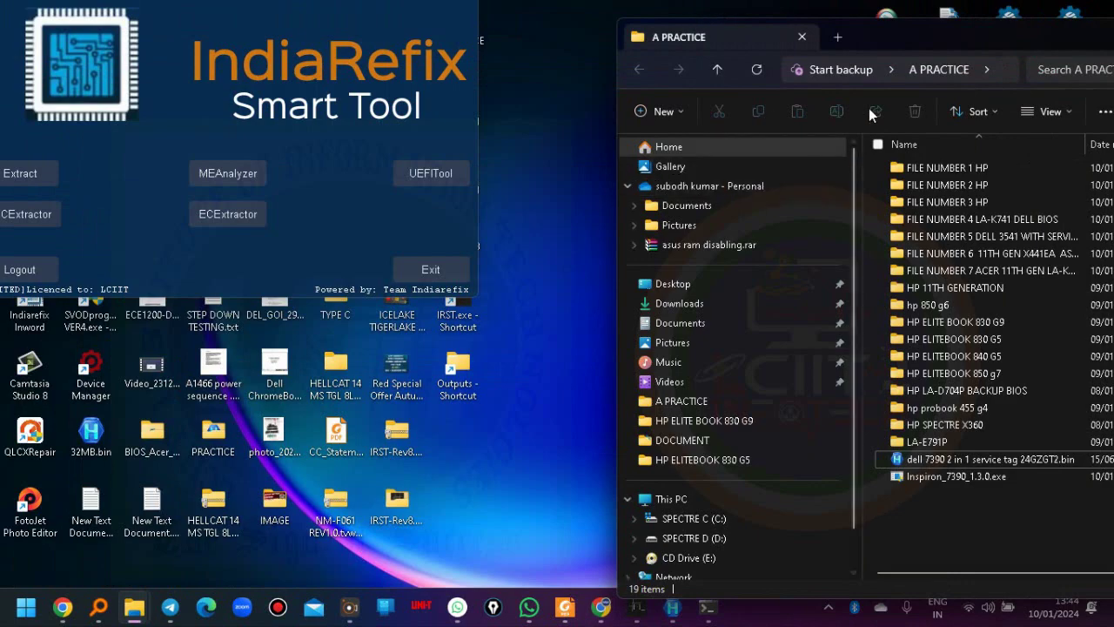
pyautogui.moveTo(886, 39); pyautogui.dragTo(712, 22)
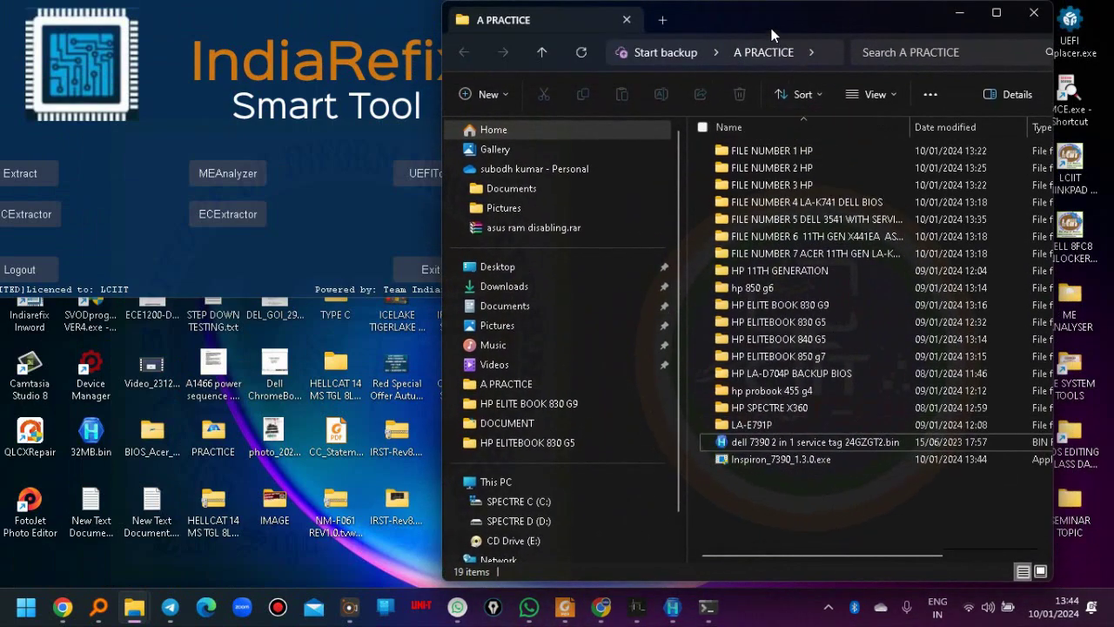
pyautogui.moveTo(771, 26); pyautogui.dragTo(567, 28)
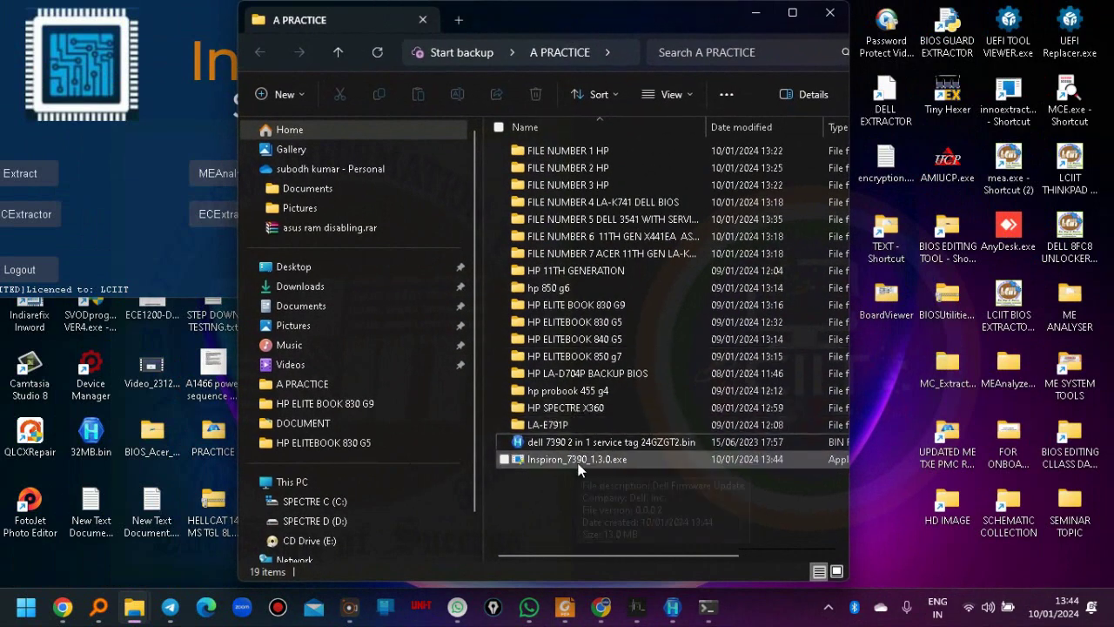
pyautogui.moveTo(582, 471)
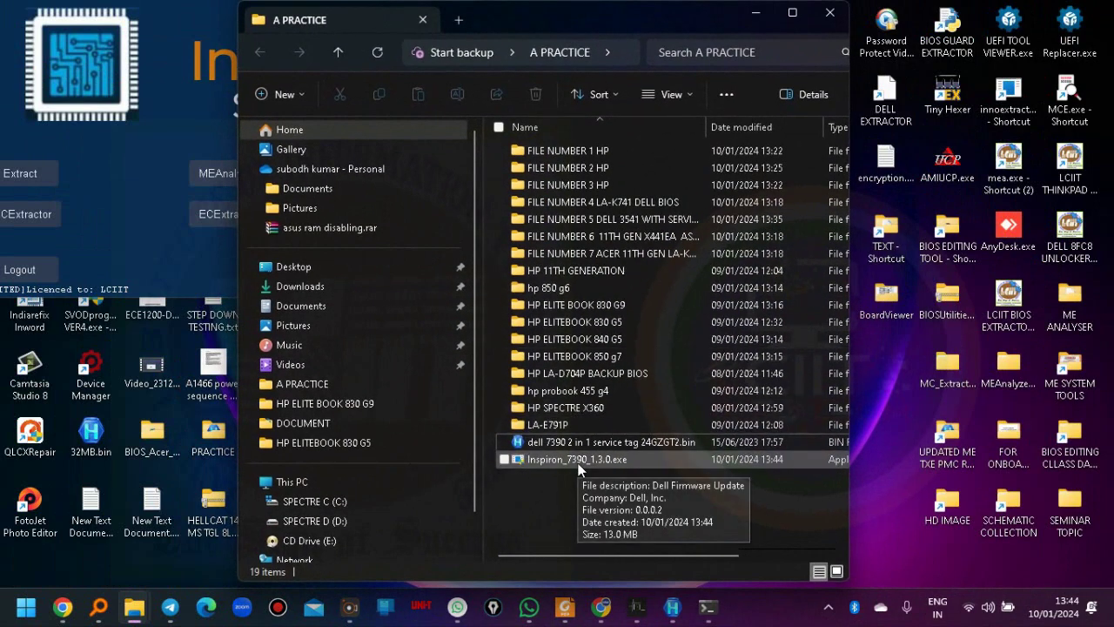
pyautogui.rightClick(578, 461)
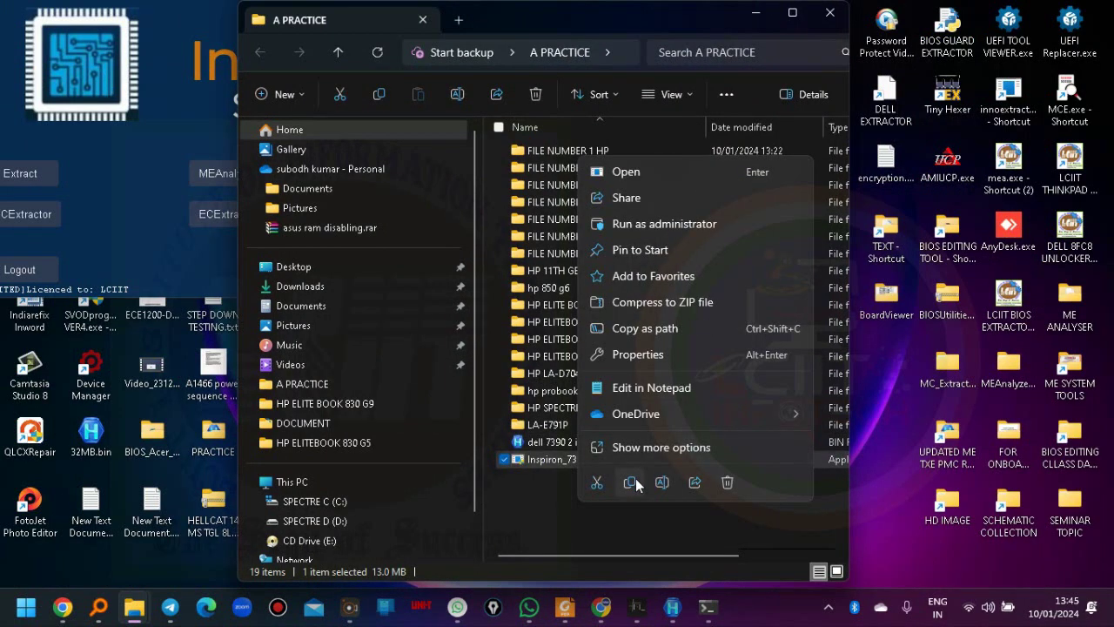
pyautogui.click(532, 480)
pyautogui.doubleClick(568, 459)
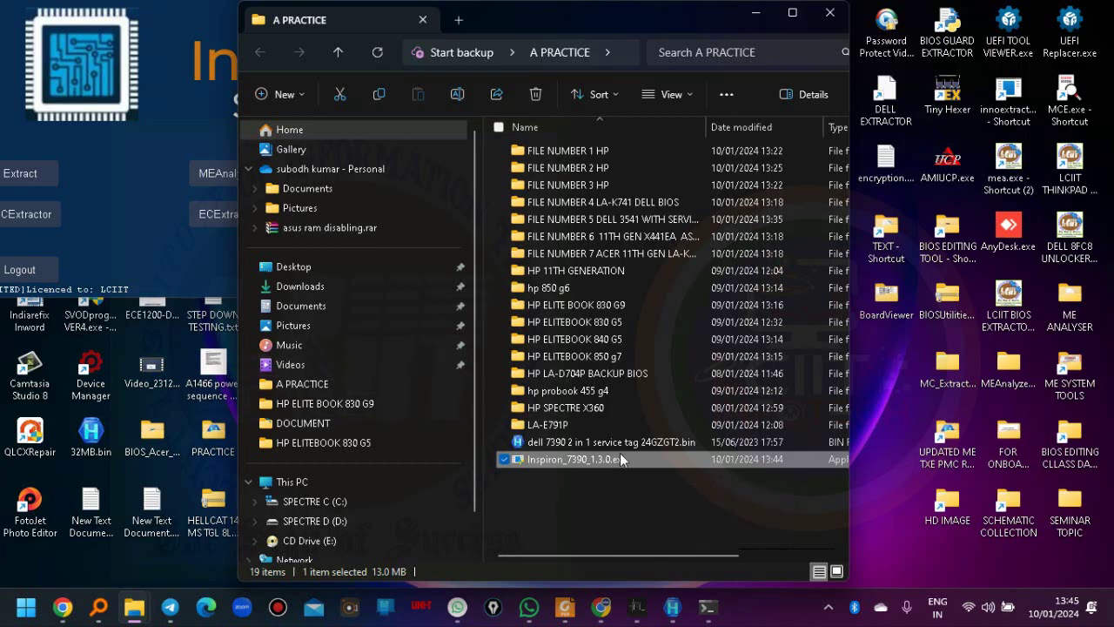
pyautogui.moveTo(594, 22); pyautogui.dragTo(788, 22)
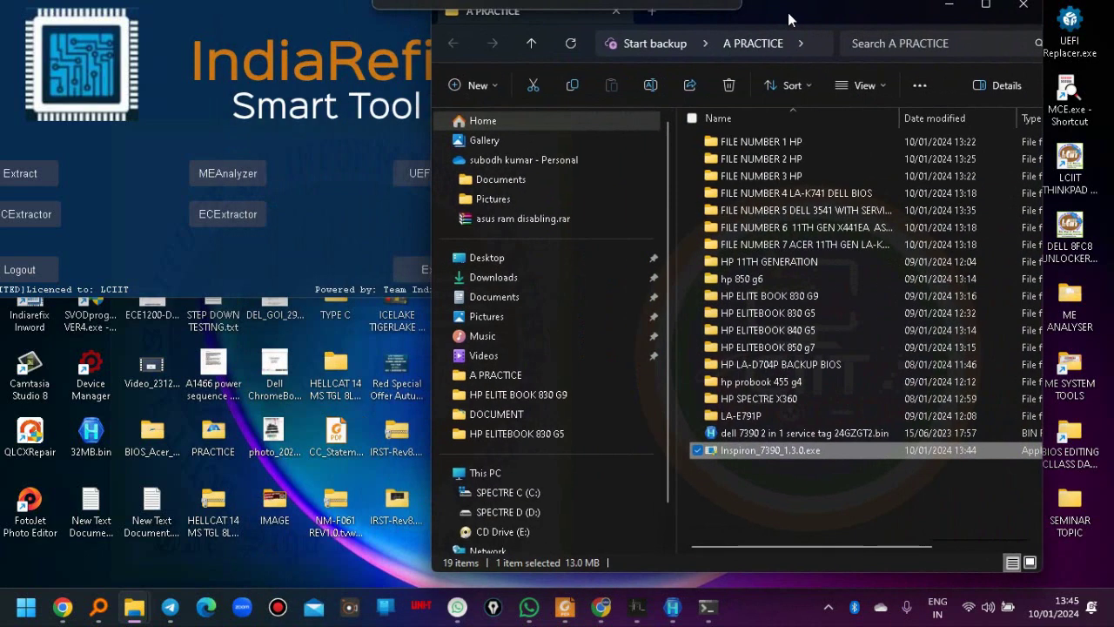
# - Load Inspiron_7390_1.3.0.exe into the Dell extractor of IndiaRefix Smart Tool and extract the Dell PFS
pyautogui.click(31, 178)
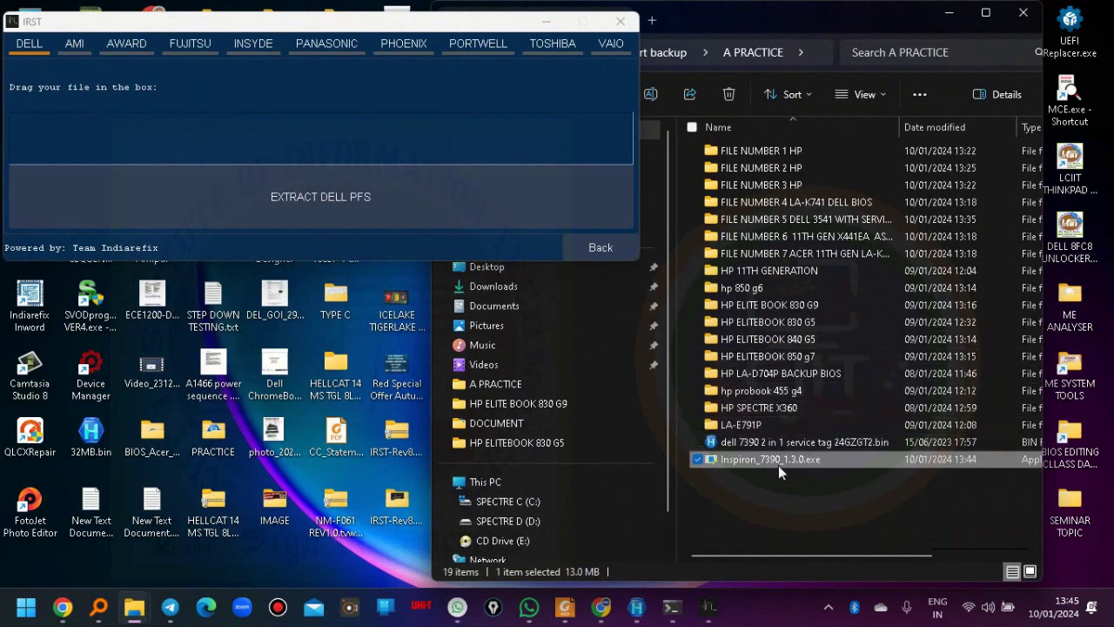
pyautogui.moveTo(778, 465); pyautogui.dragTo(300, 141)
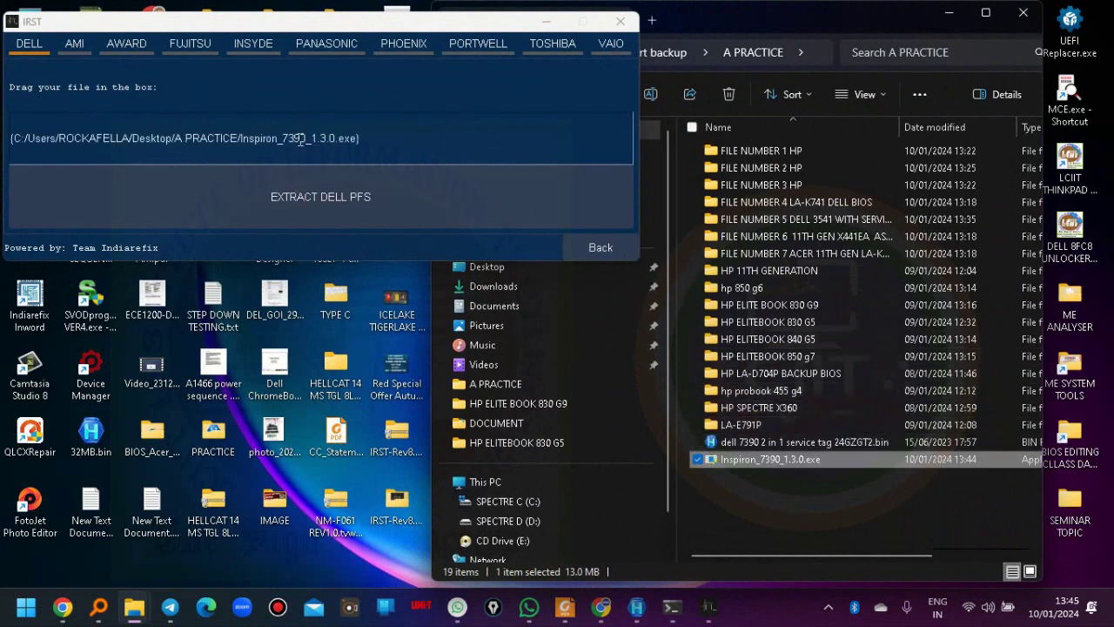
pyautogui.click(309, 195)
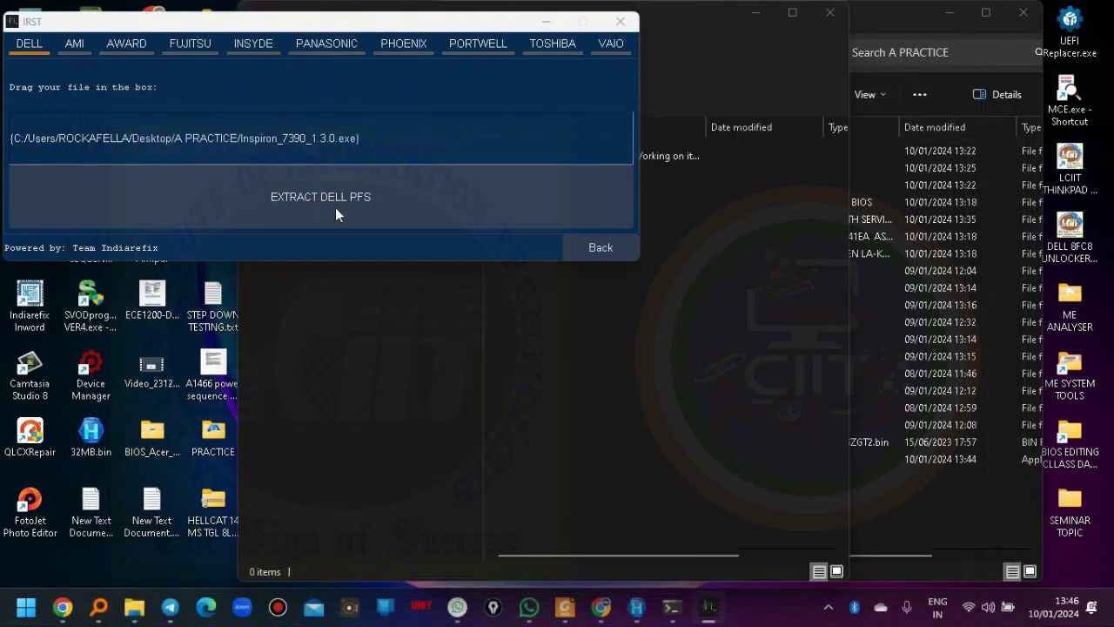
# - Maximize the Extraction window, open the Firmware folder of Inspiron_7390_1.3.0.exe_extracted, and widen the Name column to show full file names
pyautogui.click(601, 403)
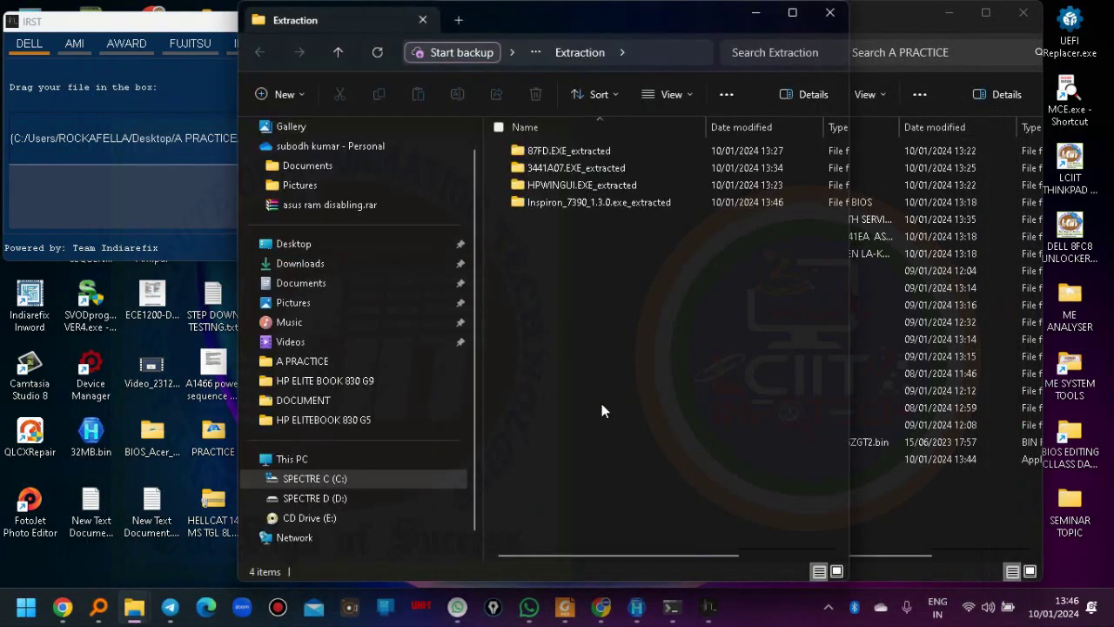
pyautogui.doubleClick(583, 201)
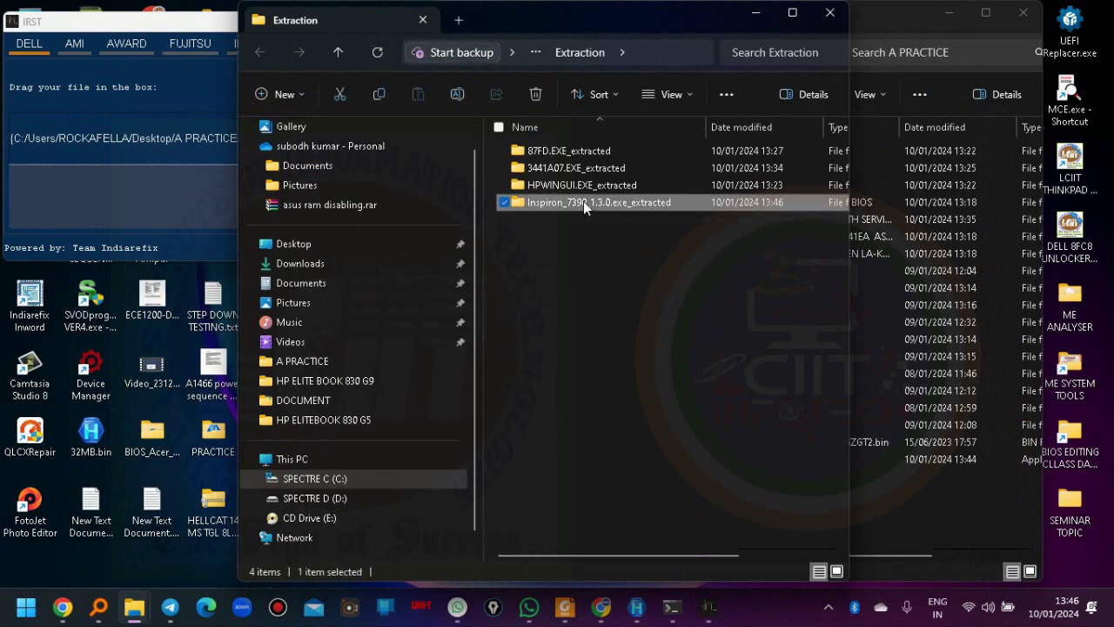
pyautogui.click(792, 12)
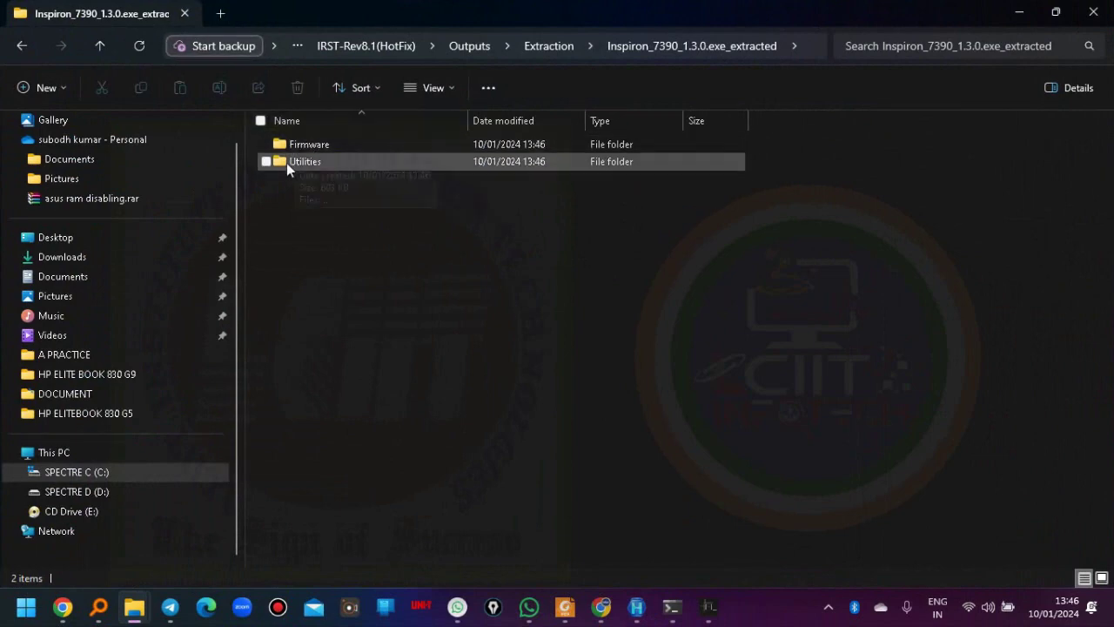
pyautogui.doubleClick(299, 144)
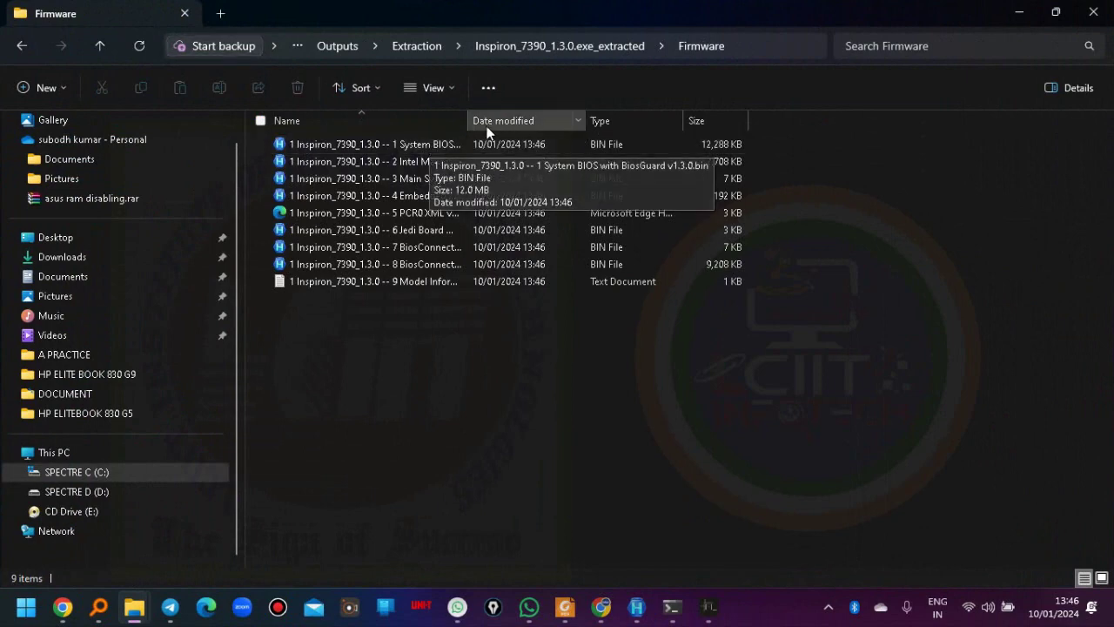
pyautogui.moveTo(467, 120); pyautogui.dragTo(722, 131)
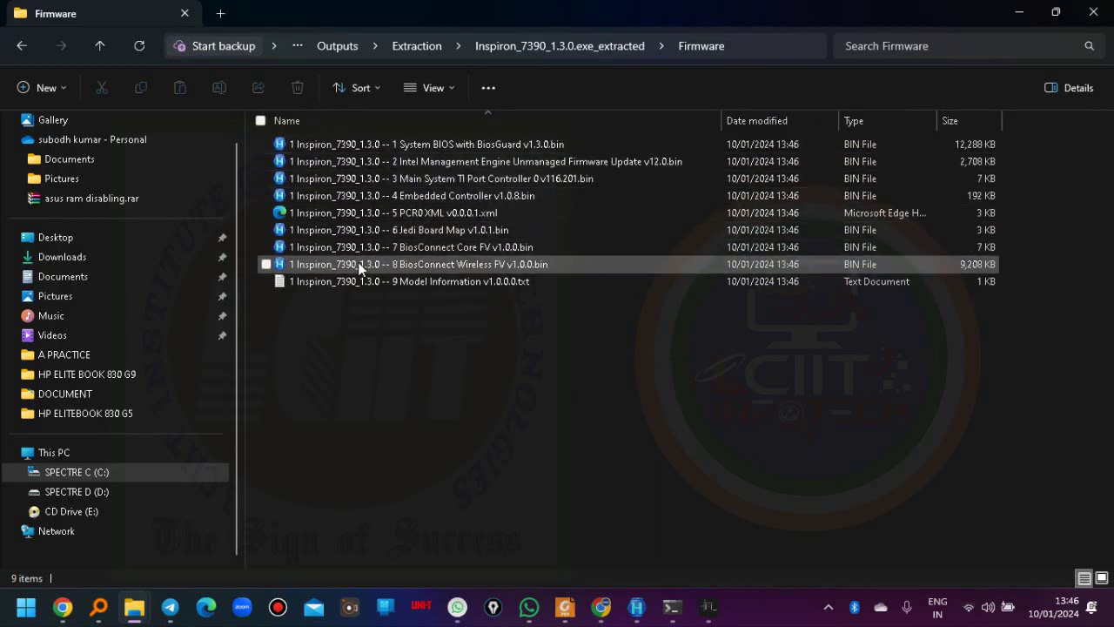
# - Check the payload files in the Utilities folder with their full names shown, and return to the extracted folder
pyautogui.click(21, 47)
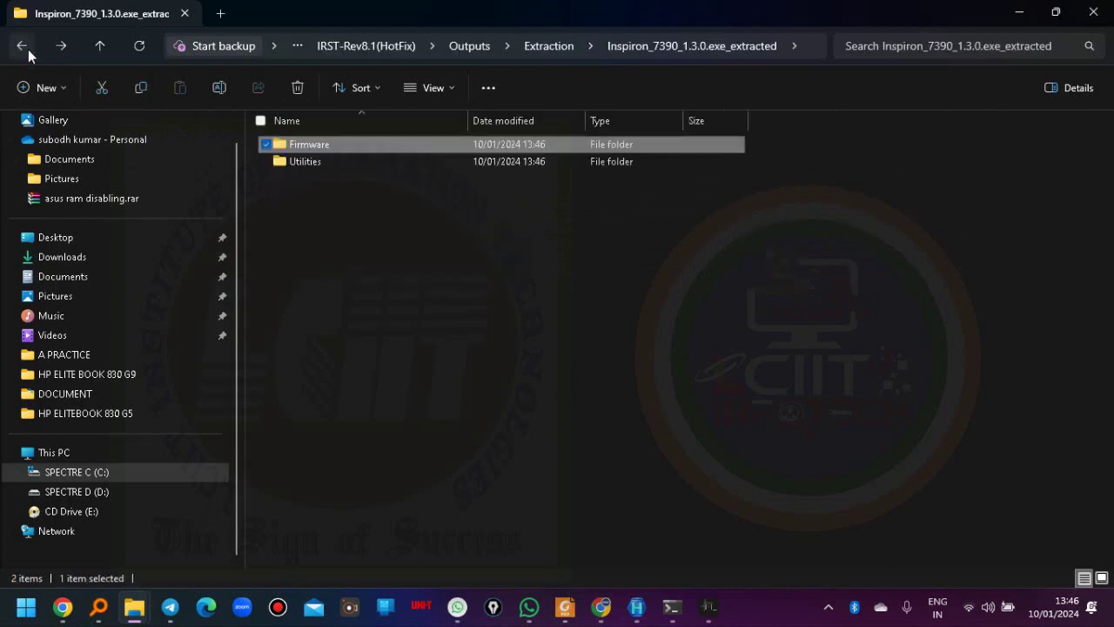
pyautogui.doubleClick(310, 163)
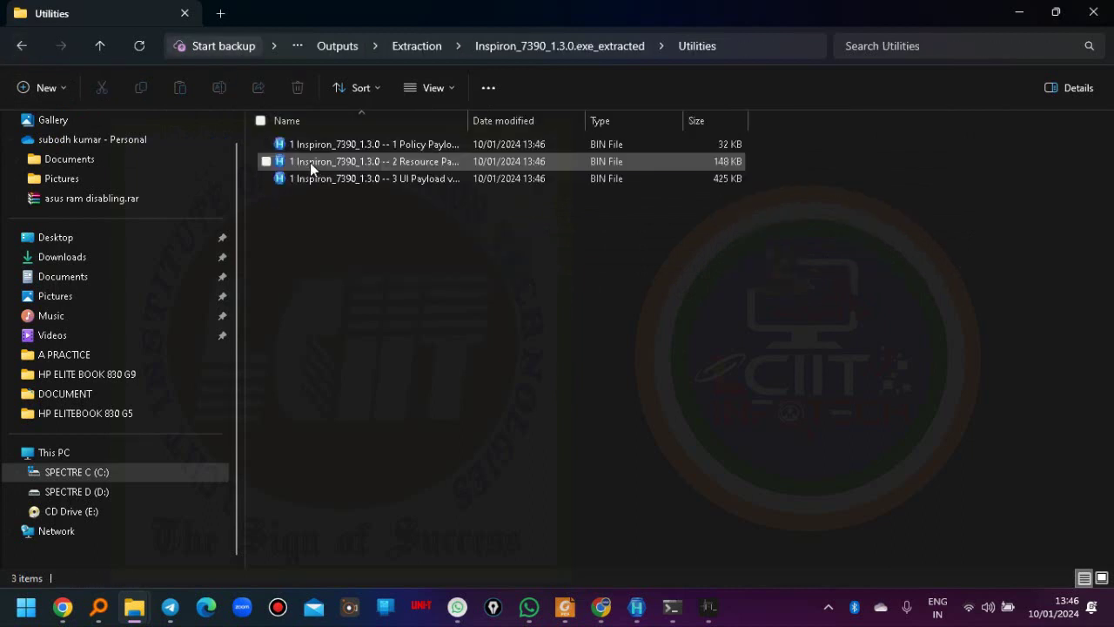
pyautogui.moveTo(466, 120); pyautogui.dragTo(589, 122)
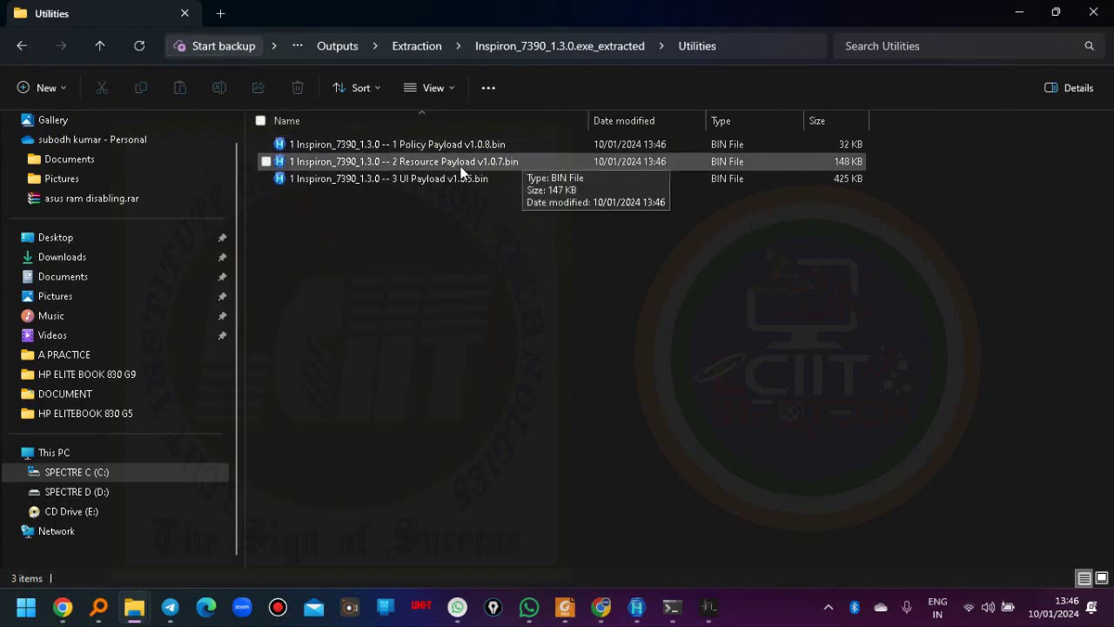
pyautogui.click(19, 48)
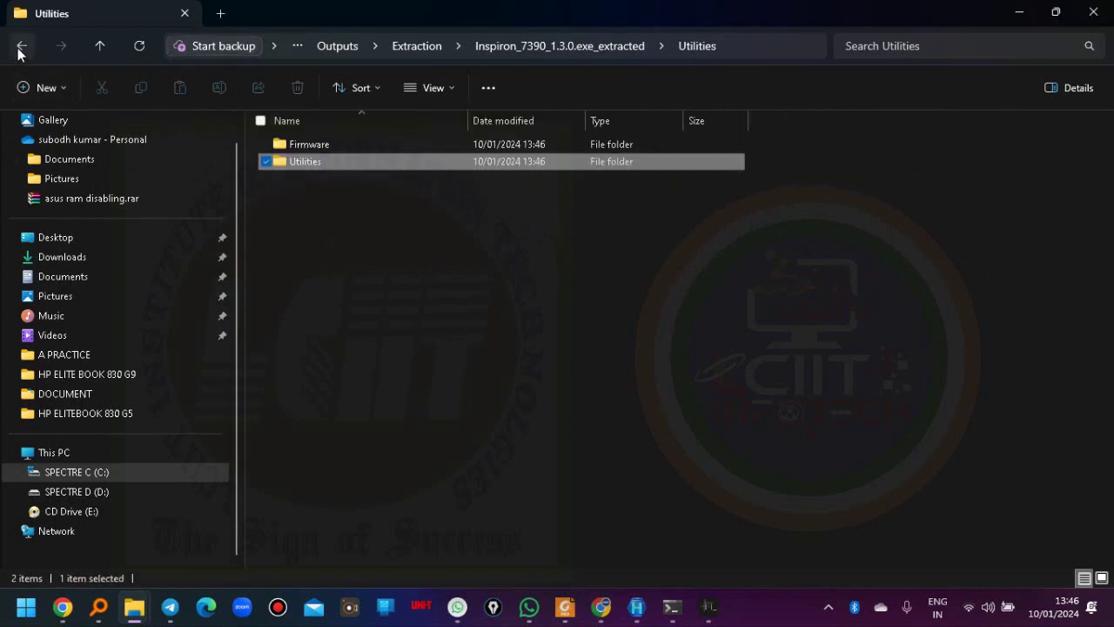
# - Move the "System BIOS with BiosGuard v1.3.0.bin" file from the Firmware folder to A PRACTICE, closing the extraction window
pyautogui.doubleClick(300, 144)
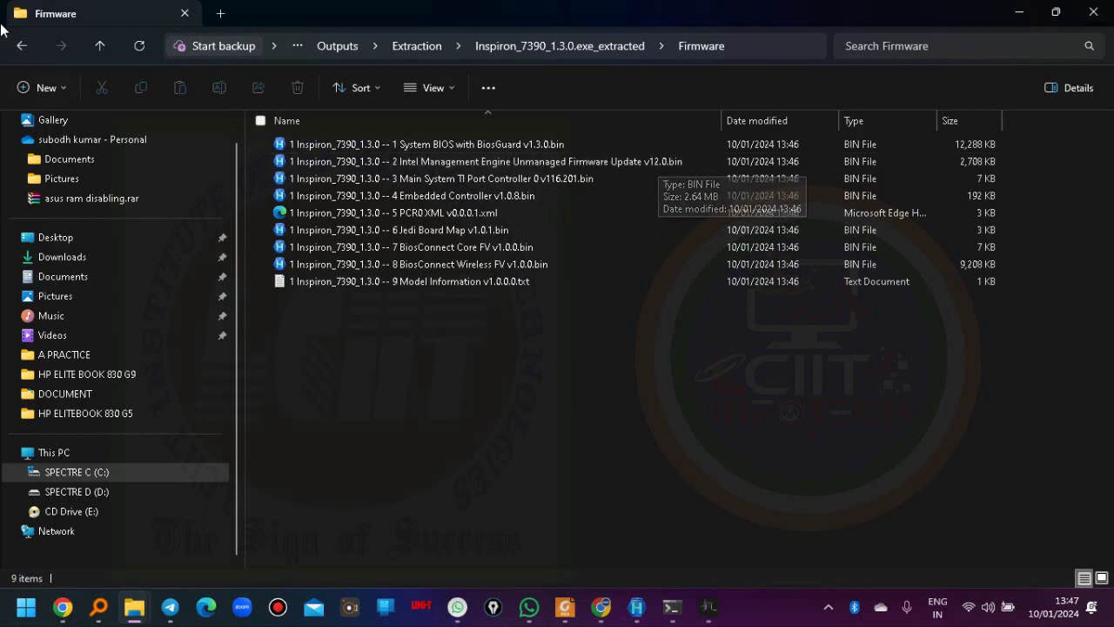
pyautogui.click(482, 143)
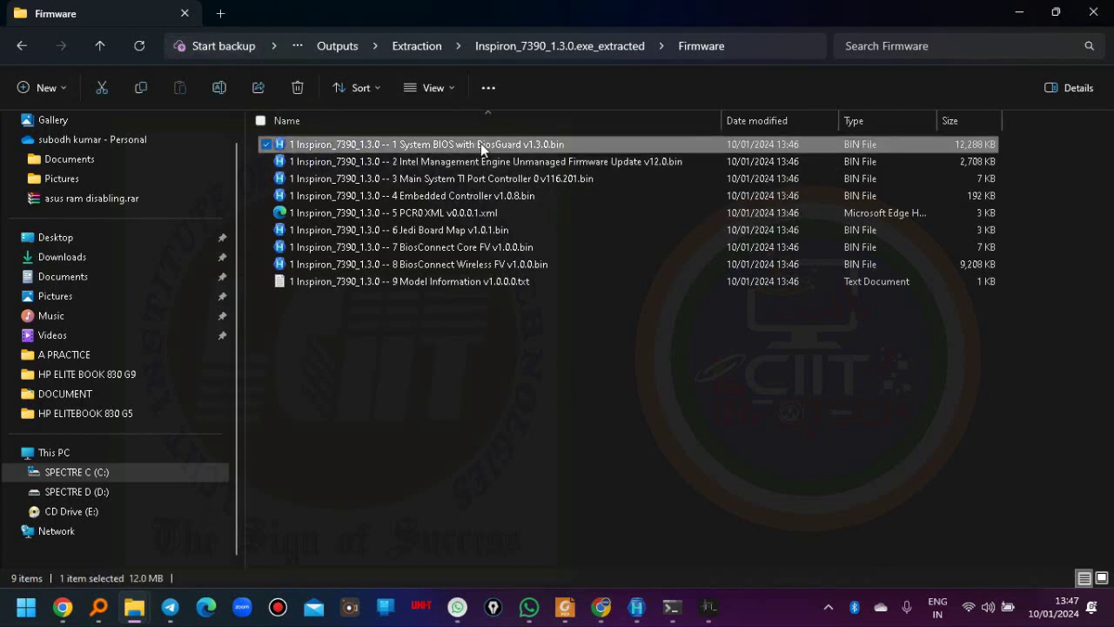
pyautogui.rightClick(481, 143)
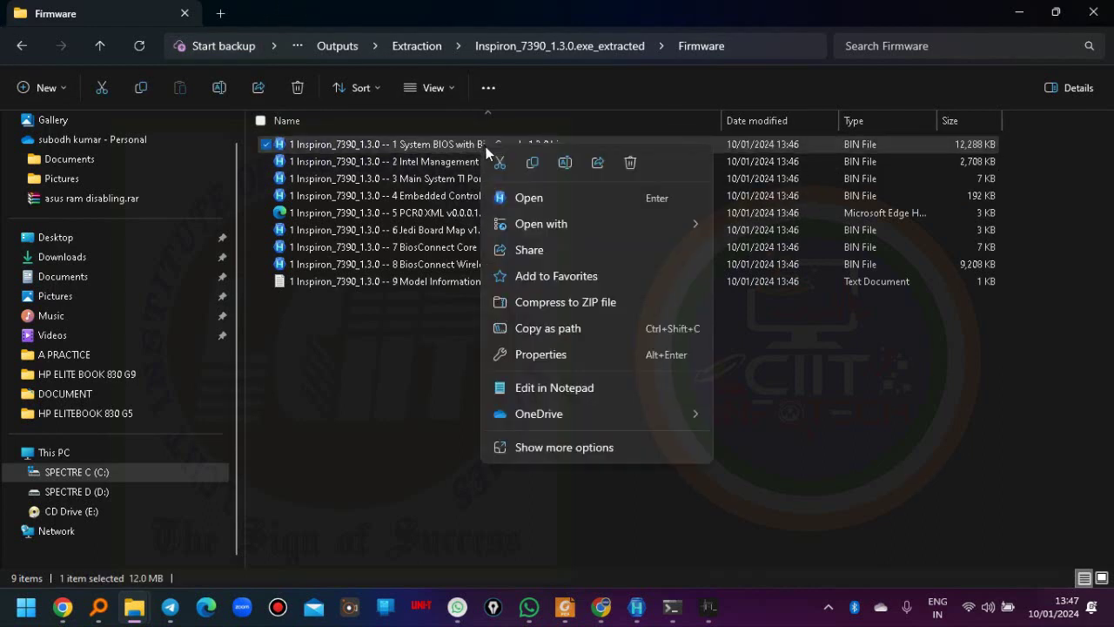
pyautogui.click(499, 162)
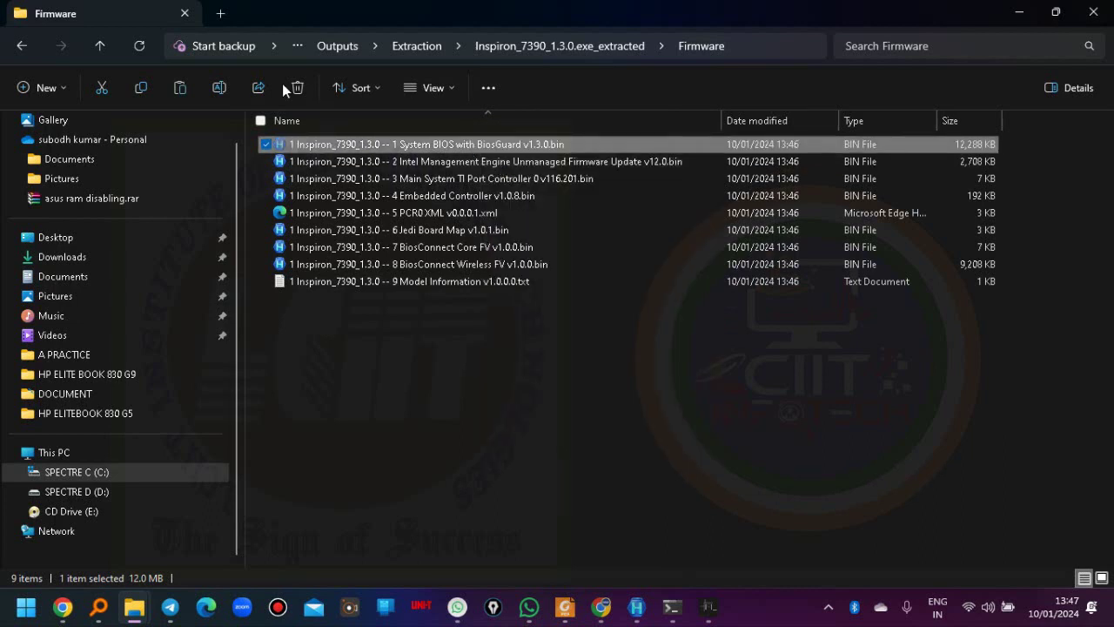
pyautogui.click(22, 46)
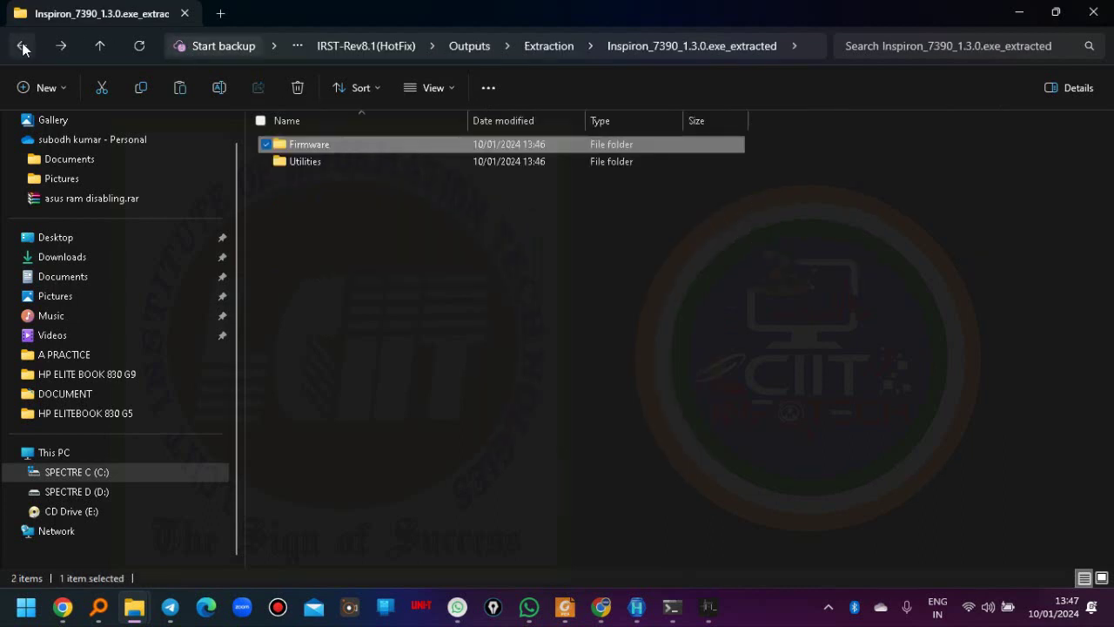
pyautogui.click(1093, 12)
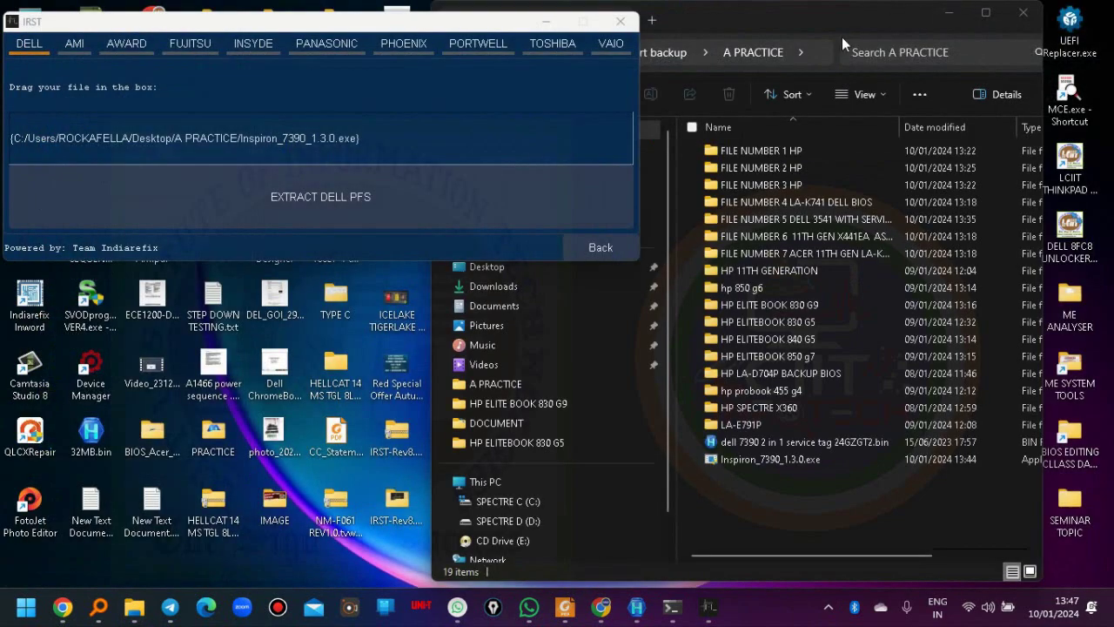
pyautogui.click(761, 504)
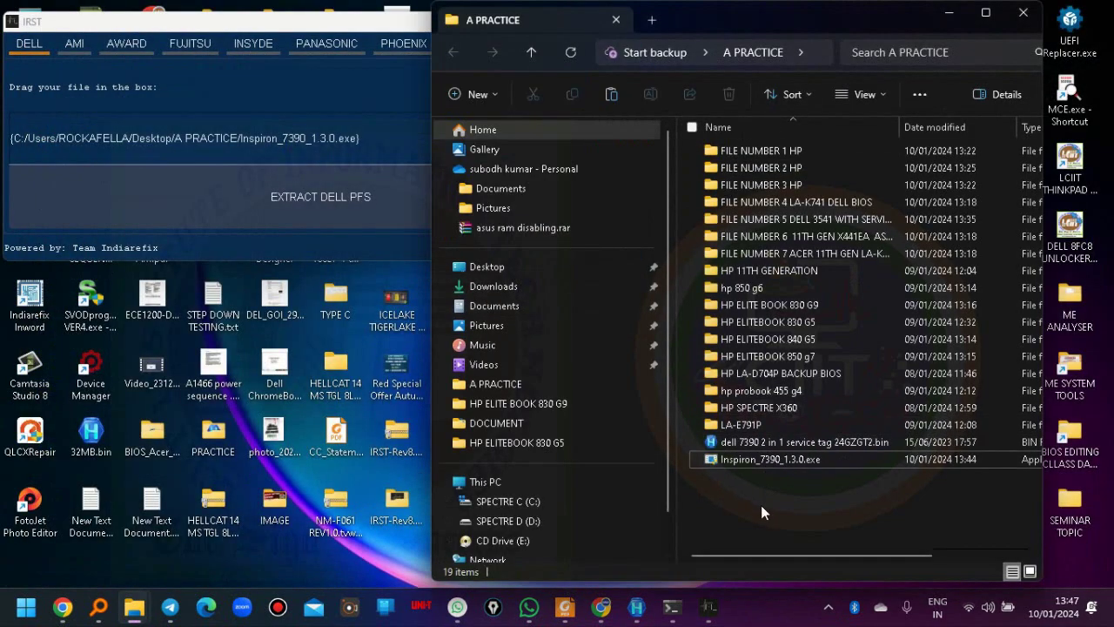
pyautogui.rightClick(761, 512)
pyautogui.click(781, 526)
# - Maximize the A PRACTICE window and create a new folder in it named "dell 7390 2 in 1"
pyautogui.click(986, 19)
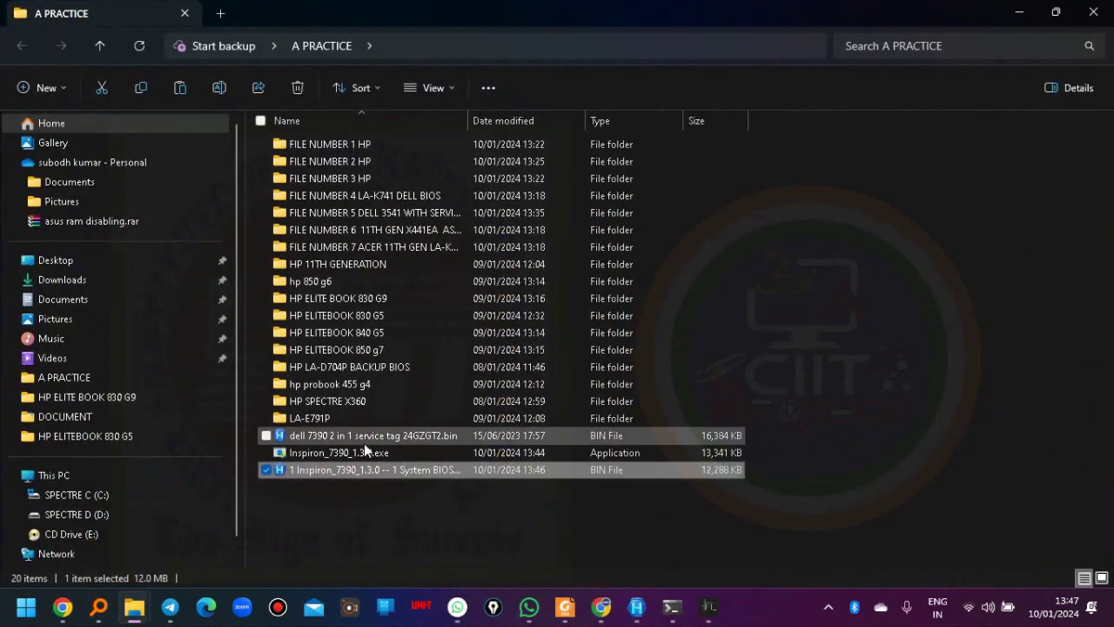
pyautogui.rightClick(377, 528)
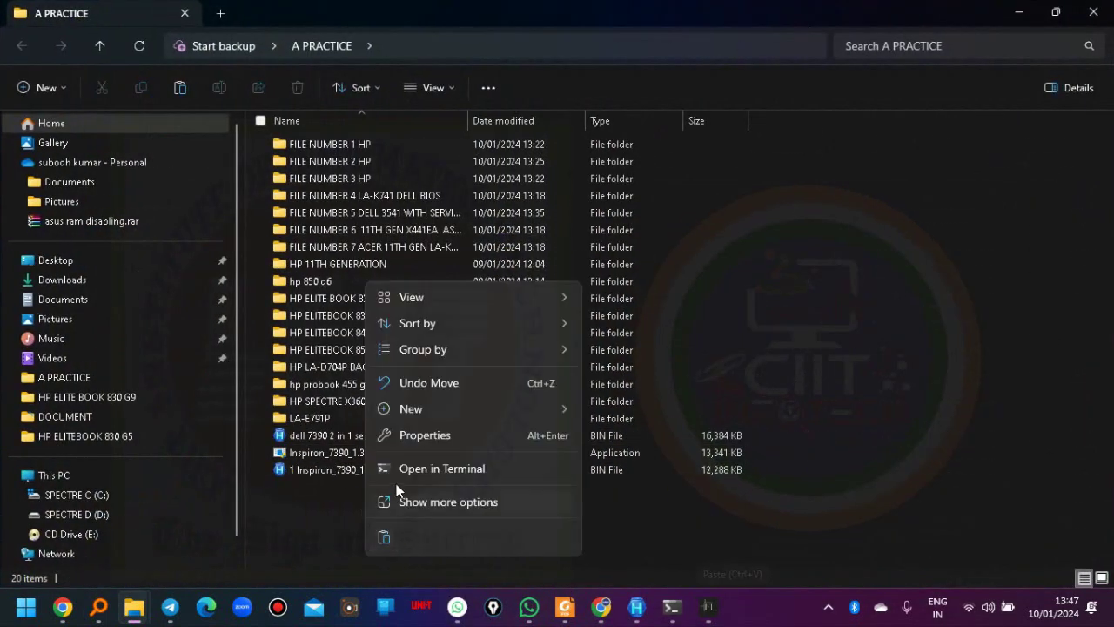
pyautogui.moveTo(411, 416)
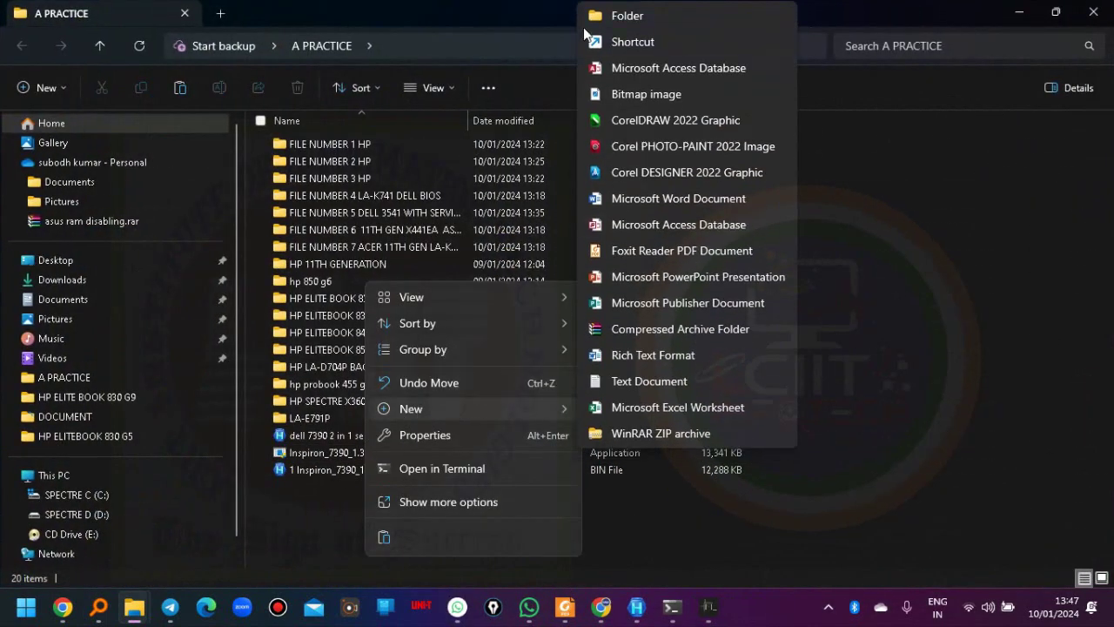
pyautogui.click(606, 18)
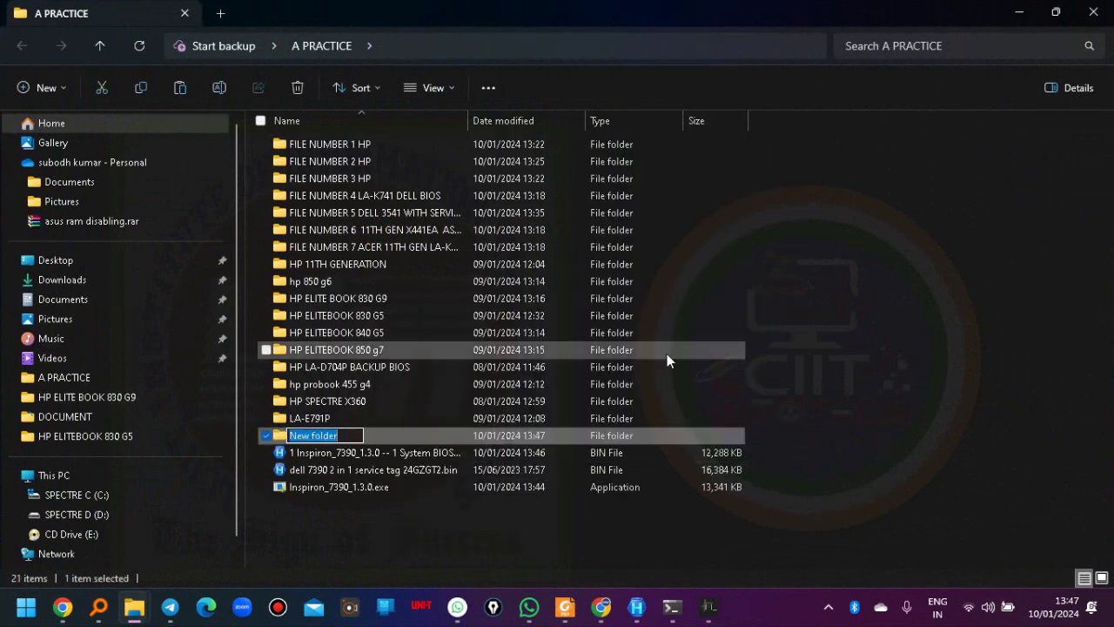
pyautogui.write('dell')
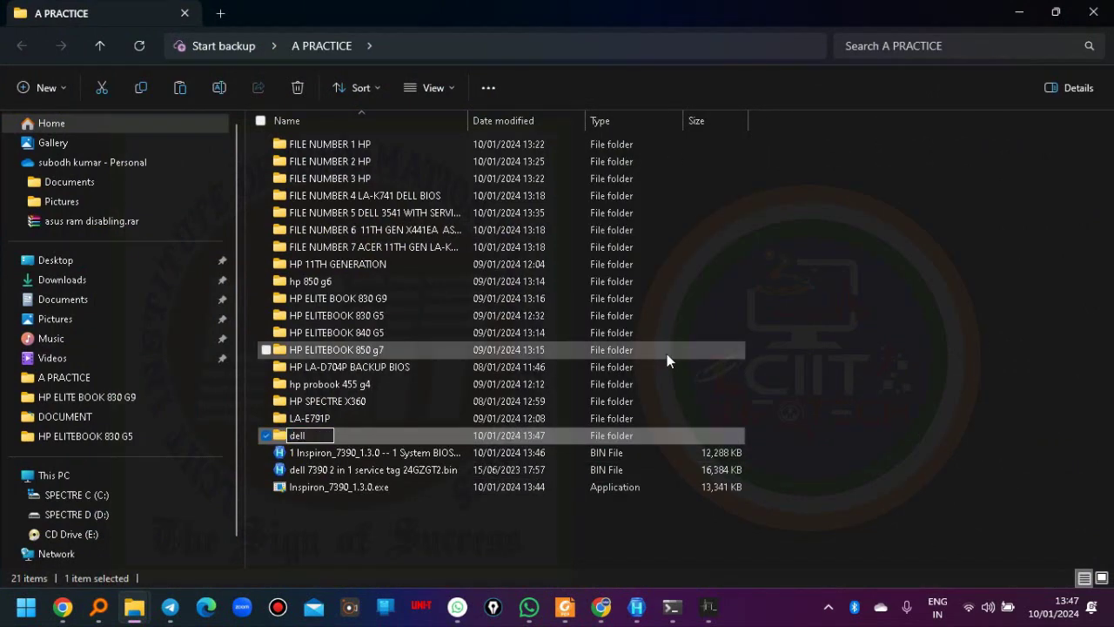
pyautogui.write(' 7390 2 in 1')
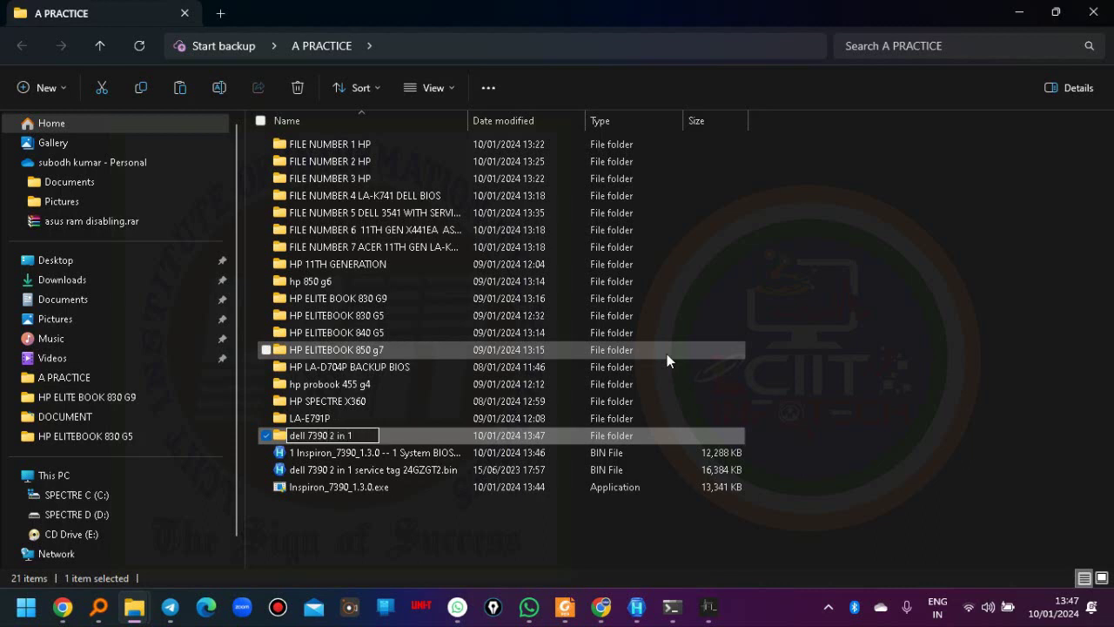
pyautogui.click(346, 453)
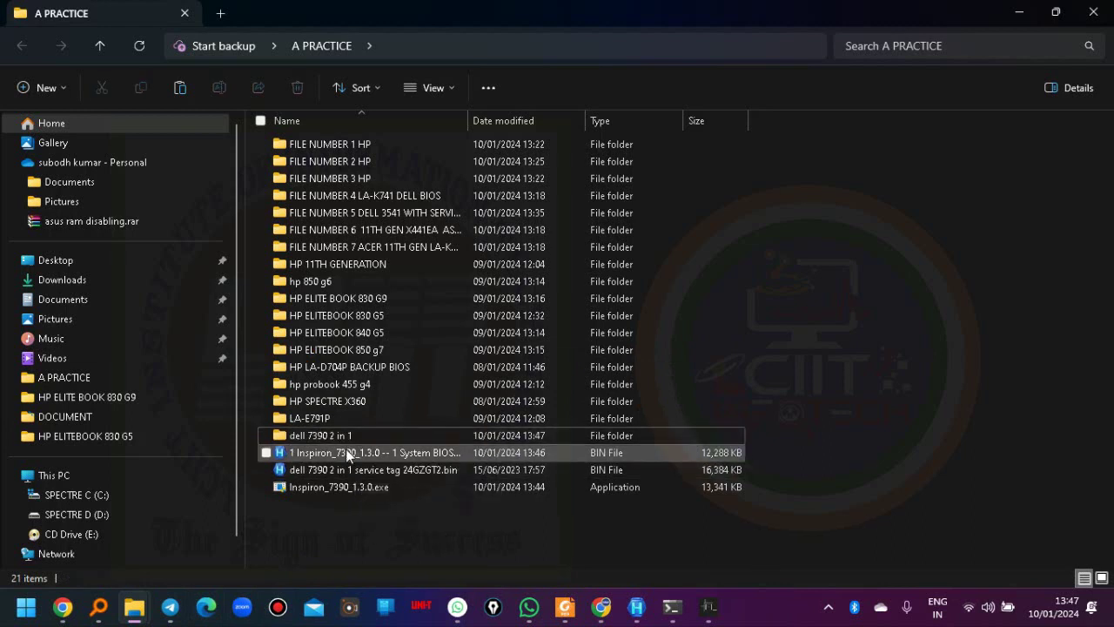
# - Move the System BIOS file, the original dump and Inspiron_7390_1.3.0.exe into the "dell 7390 2 in 1" folder, closing Hex Workshop to release the dump
pyautogui.moveTo(345, 449); pyautogui.dragTo(346, 440)
pyautogui.click(347, 470)
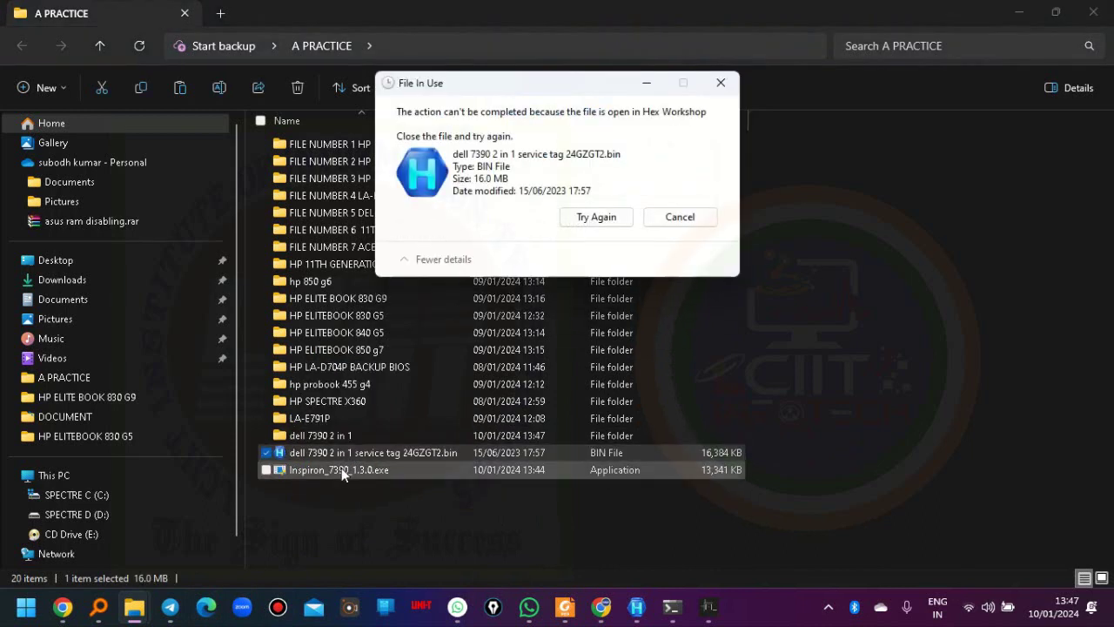
pyautogui.click(638, 609)
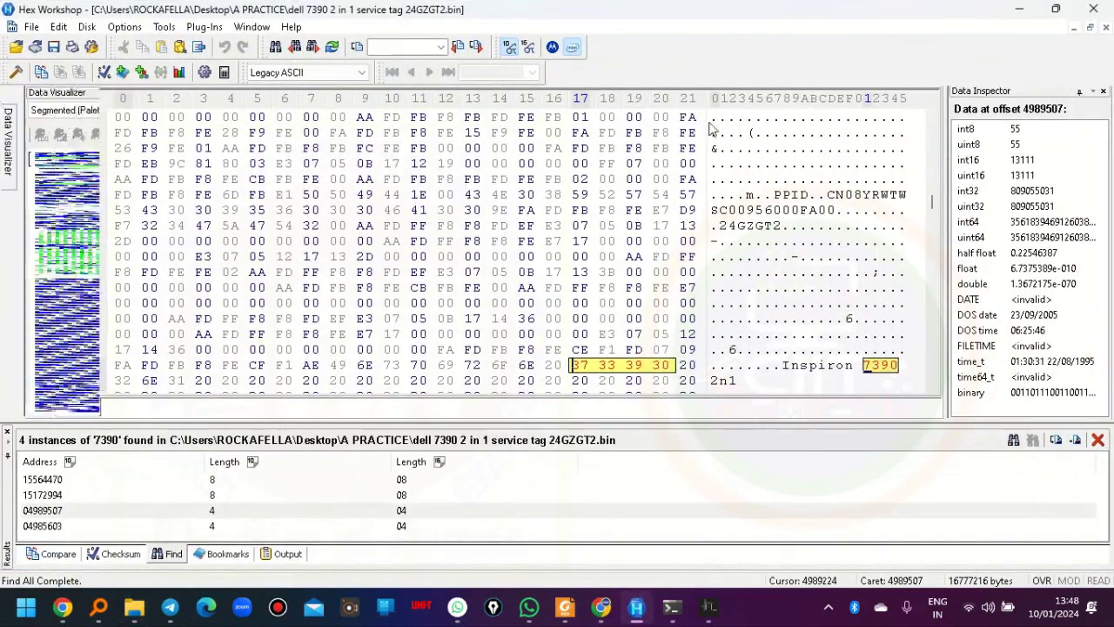
pyautogui.click(1093, 9)
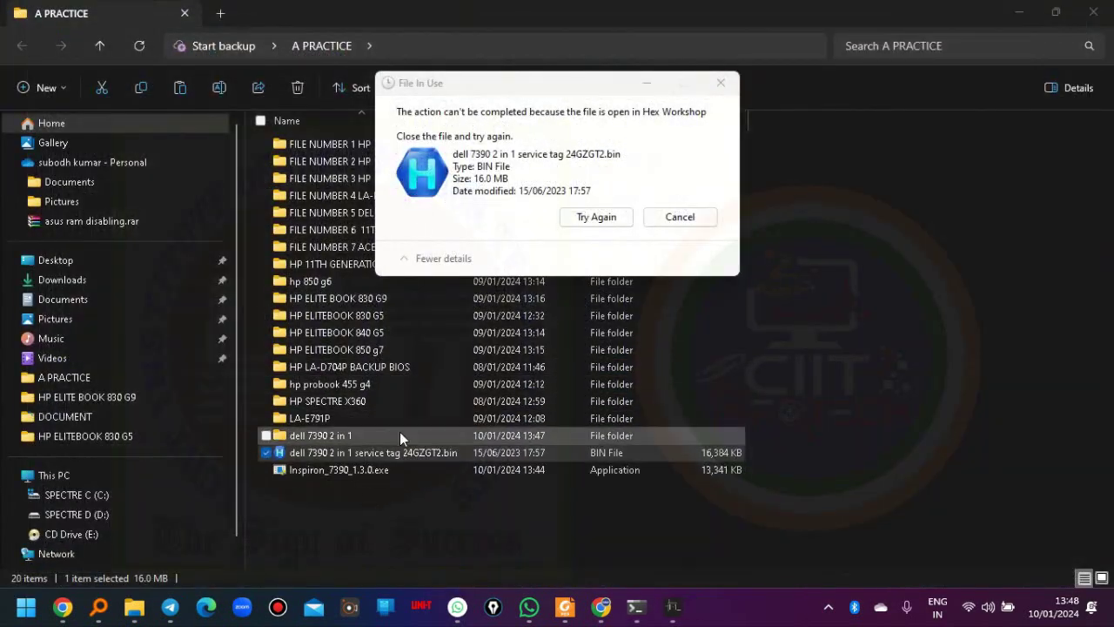
pyautogui.click(596, 217)
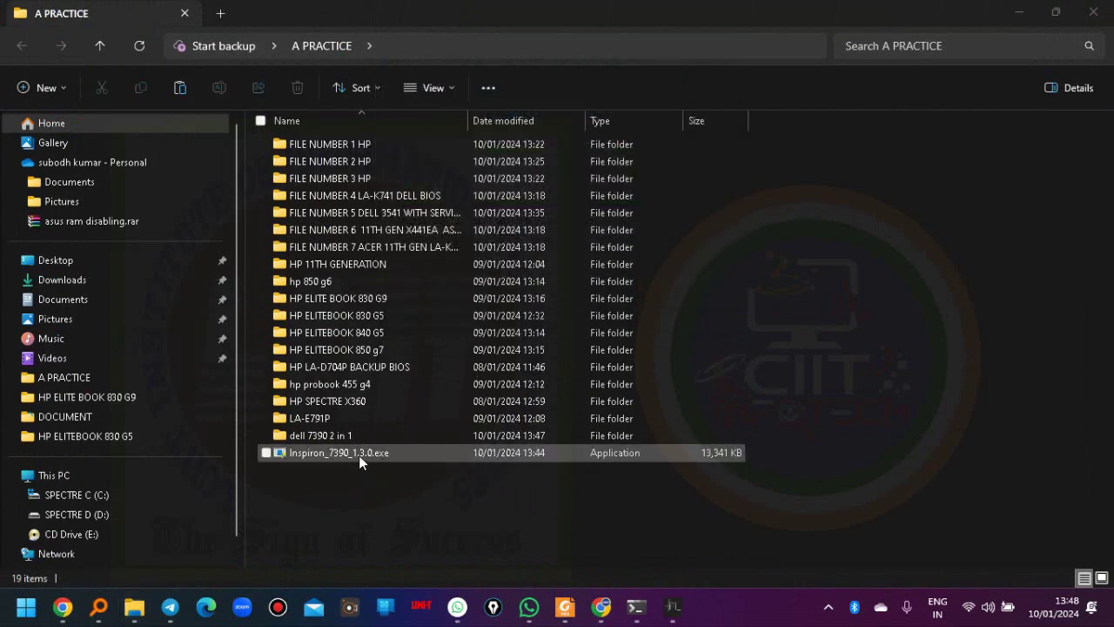
pyautogui.moveTo(359, 456); pyautogui.dragTo(361, 438)
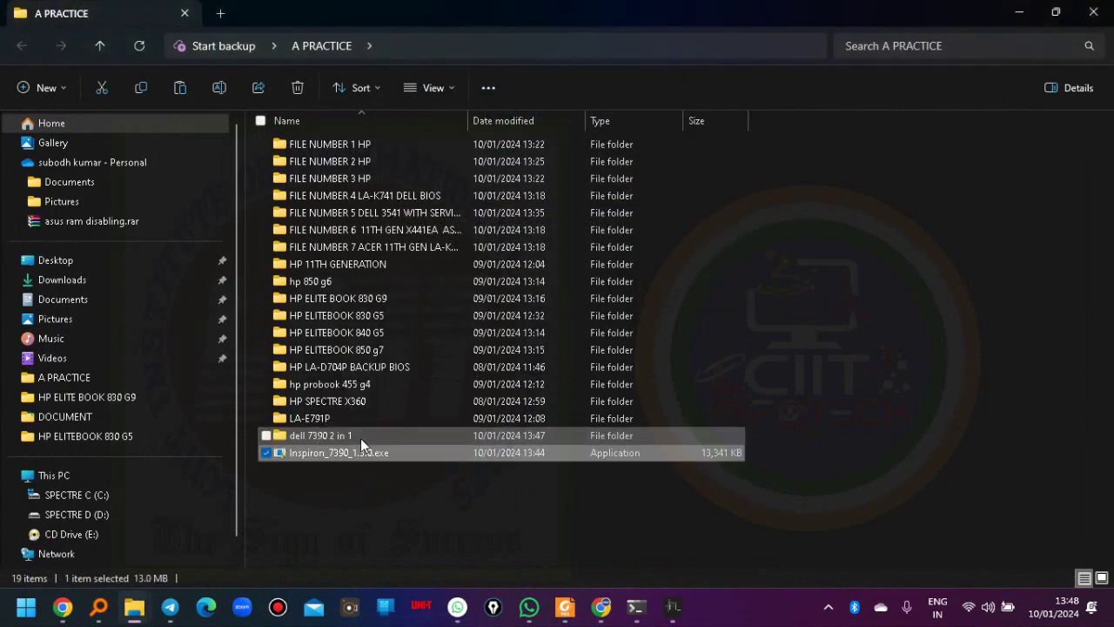
# - Open the "dell 7390 2 in 1" folder with full file names shown and place its restored window clear of the desktop tool shortcuts
pyautogui.doubleClick(355, 435)
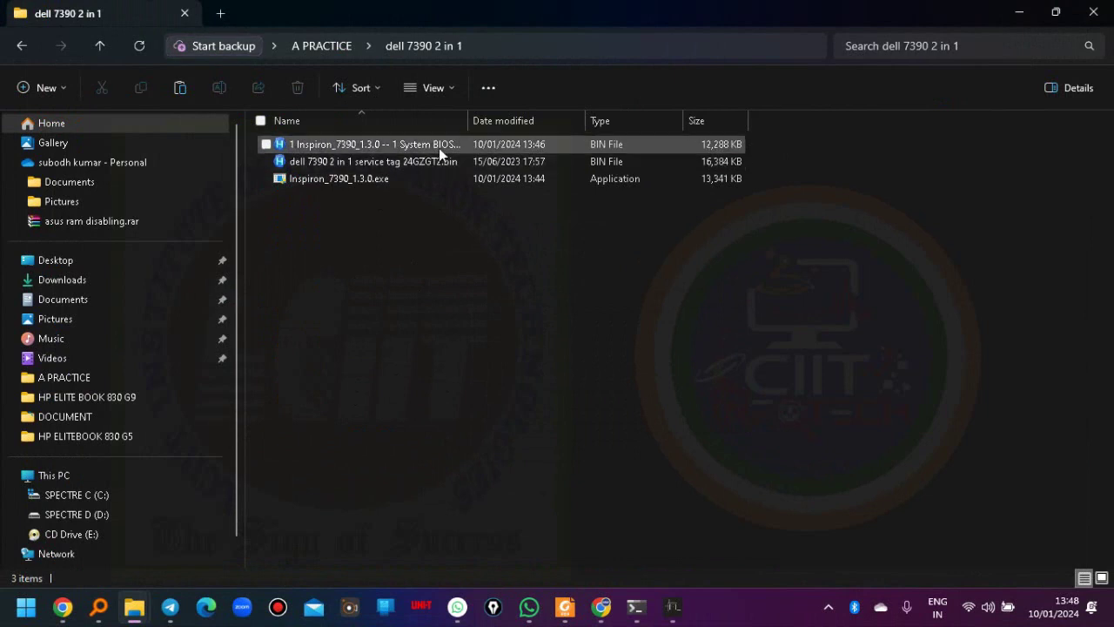
pyautogui.moveTo(469, 120); pyautogui.dragTo(621, 126)
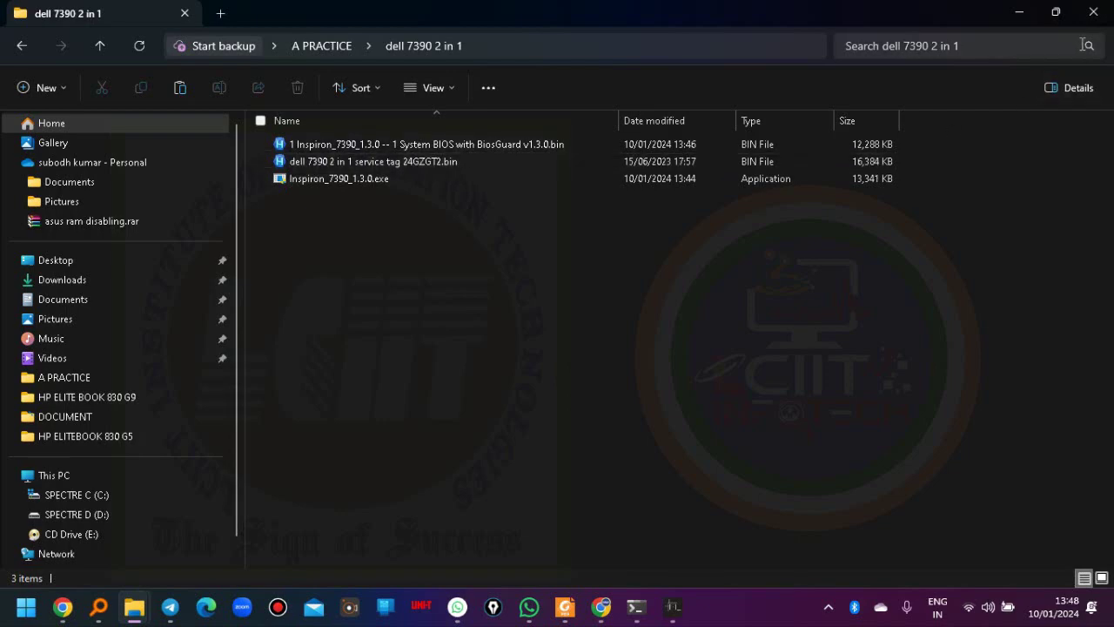
pyautogui.click(1057, 13)
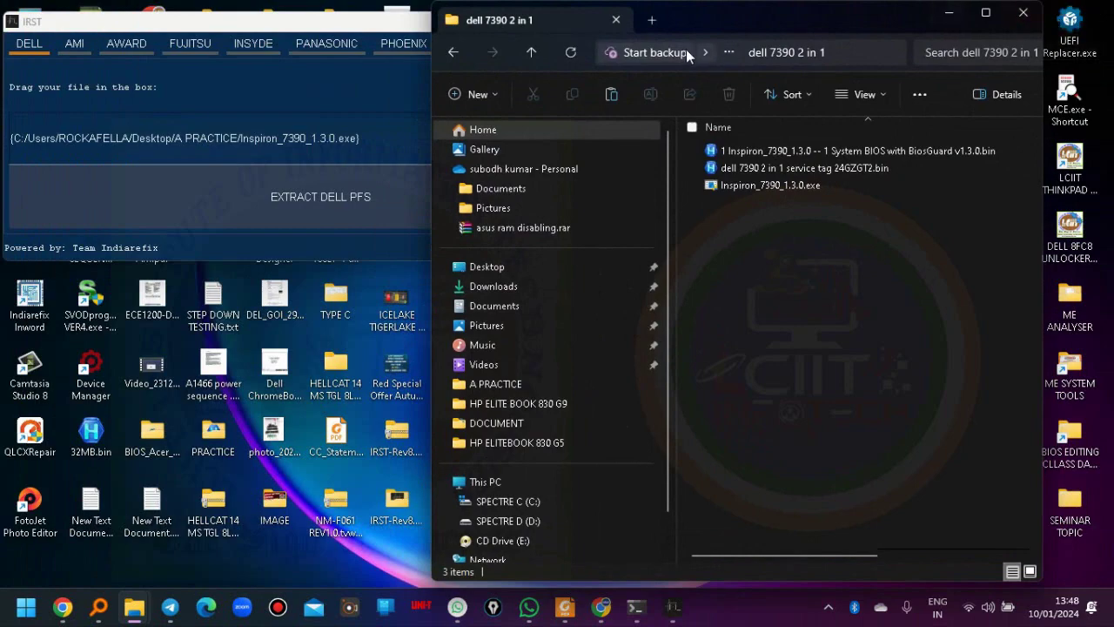
pyautogui.moveTo(734, 16); pyautogui.dragTo(381, 29)
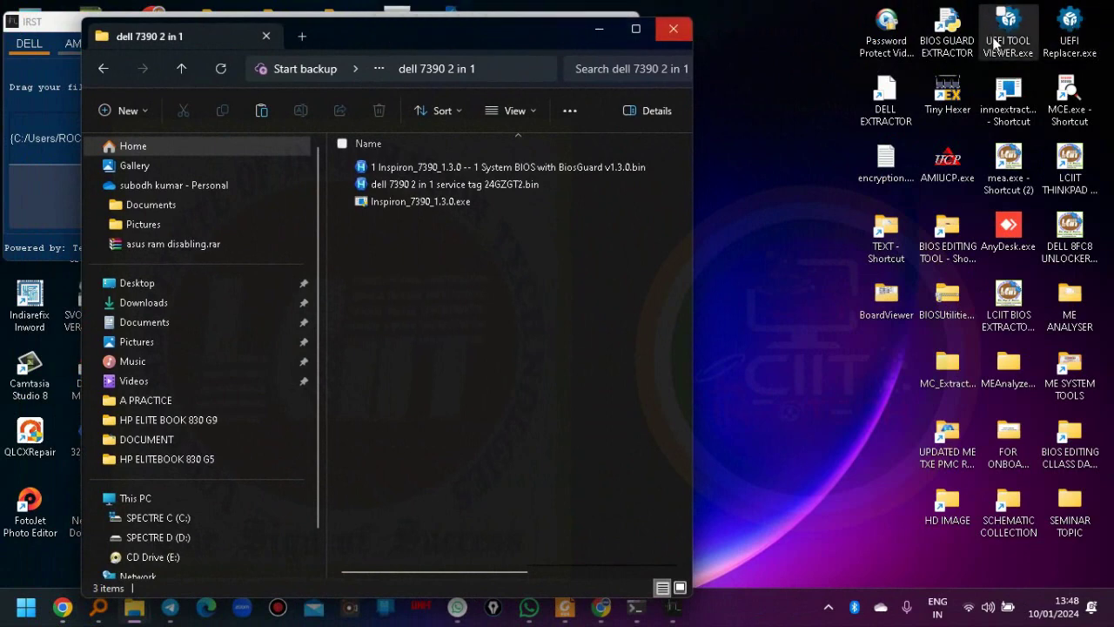
# - Load the original Dell 7390 dump into UEFITool 0.27.0 through UEFI Replacer and select the BIOS region inside the Intel image
pyautogui.moveTo(502, 189); pyautogui.dragTo(1076, 31)
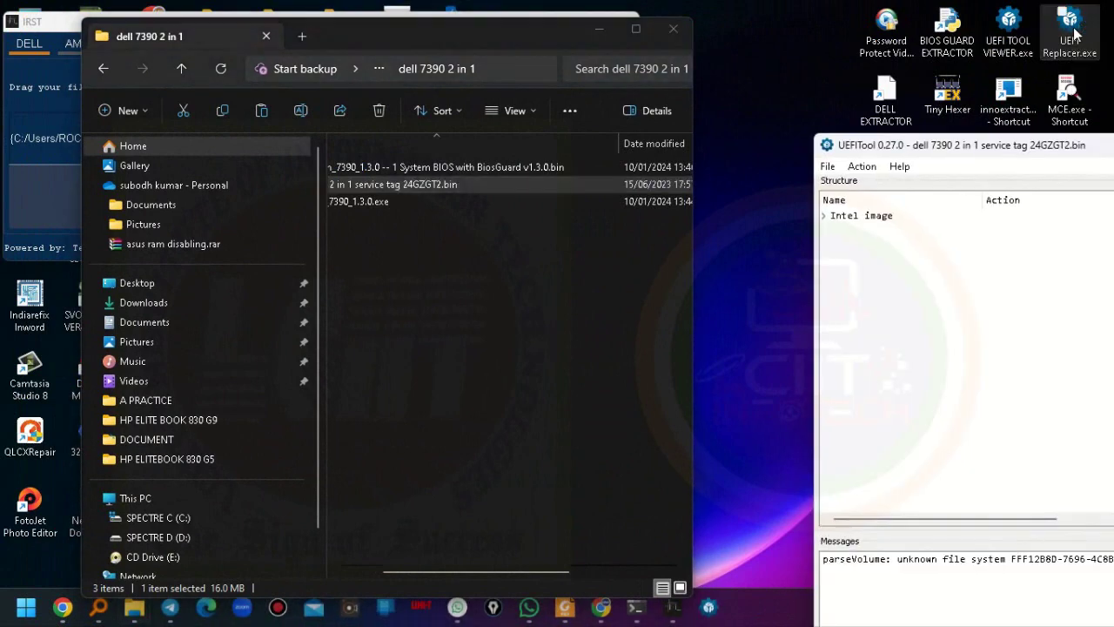
pyautogui.moveTo(997, 139); pyautogui.dragTo(692, 97)
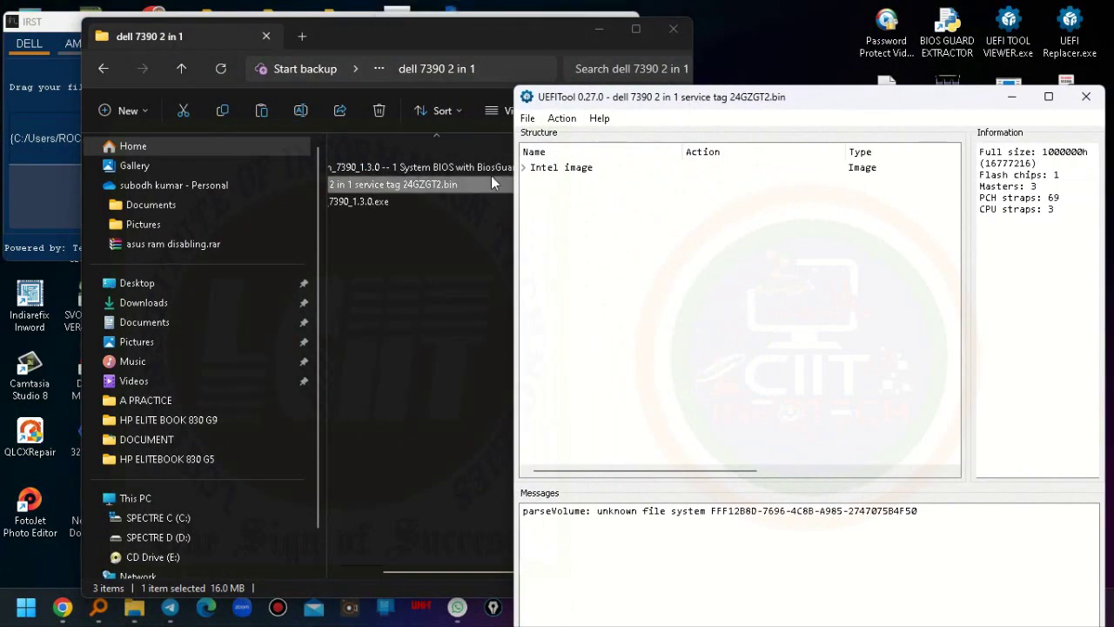
pyautogui.click(526, 167)
pyautogui.click(566, 219)
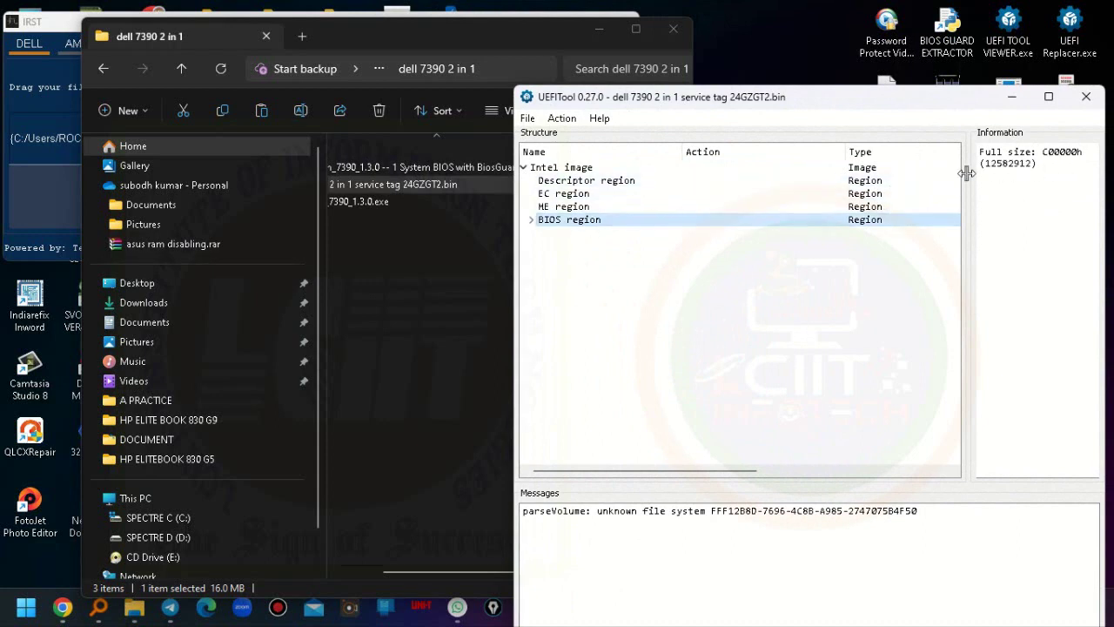
# - Check the byte size of the "System BIOS with BiosGuard v1.3.0.bin" file in its properties against the dump's BIOS region
pyautogui.moveTo(408, 574); pyautogui.dragTo(380, 566)
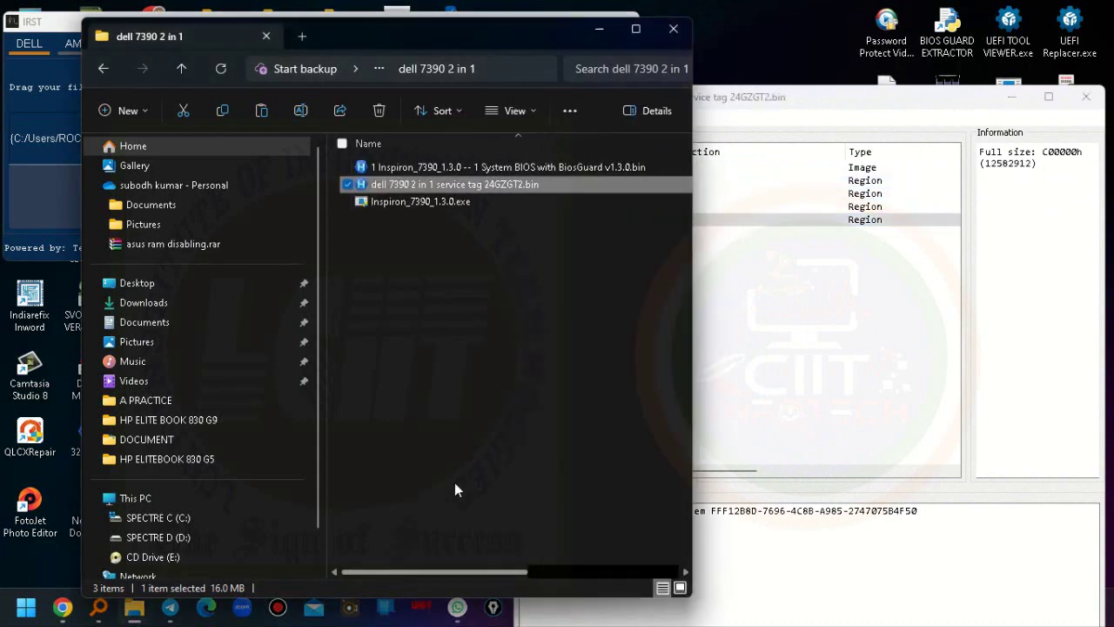
pyautogui.click(451, 169)
pyautogui.rightClick(451, 171)
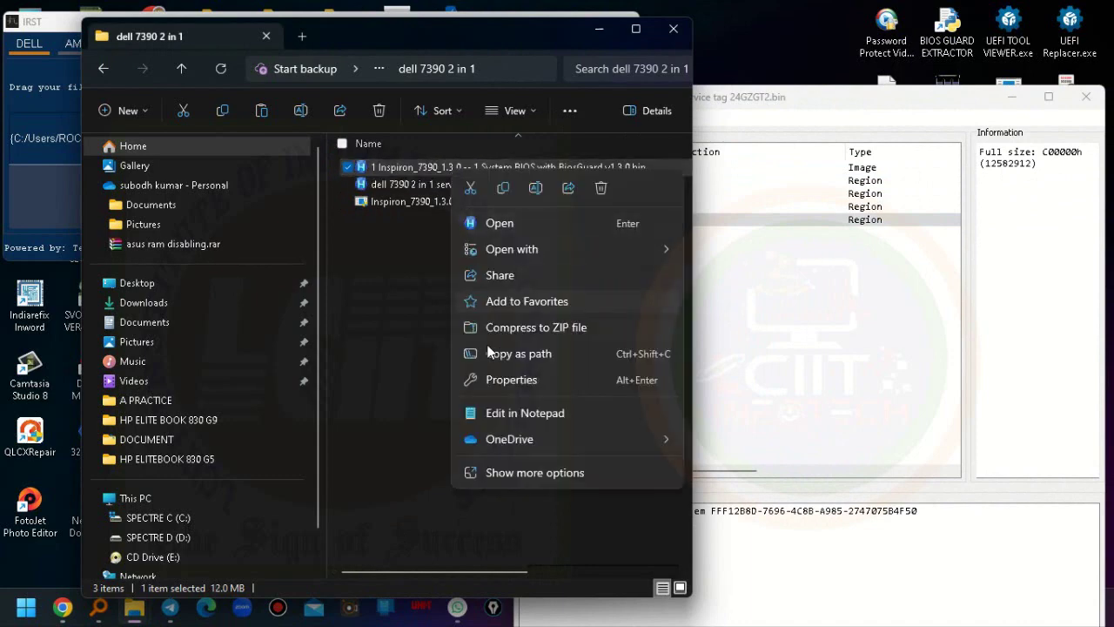
pyautogui.click(512, 477)
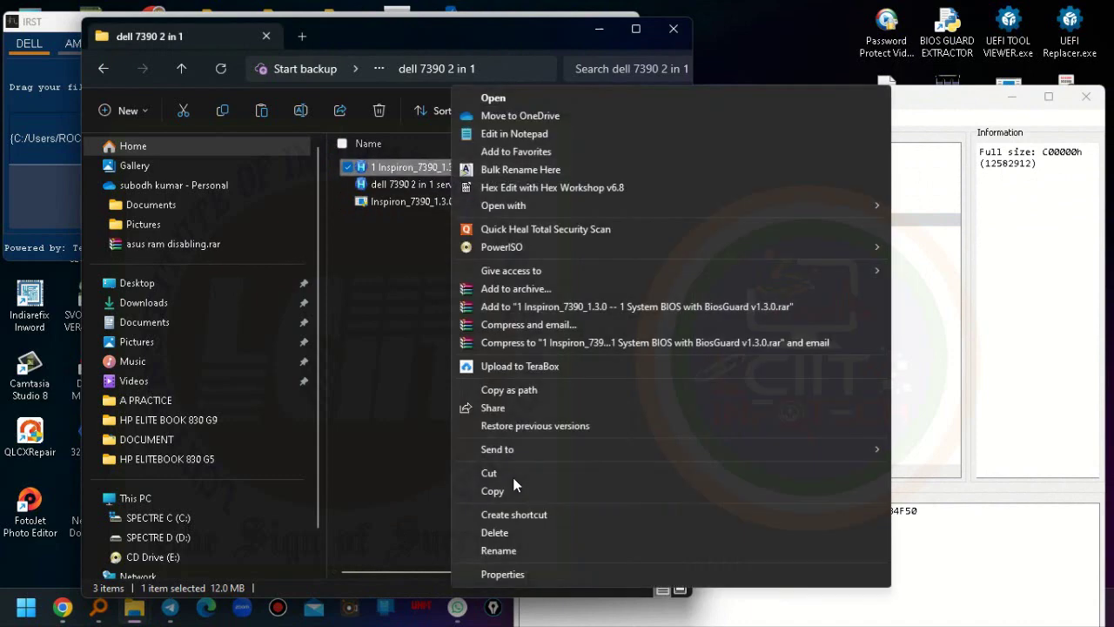
pyautogui.click(527, 575)
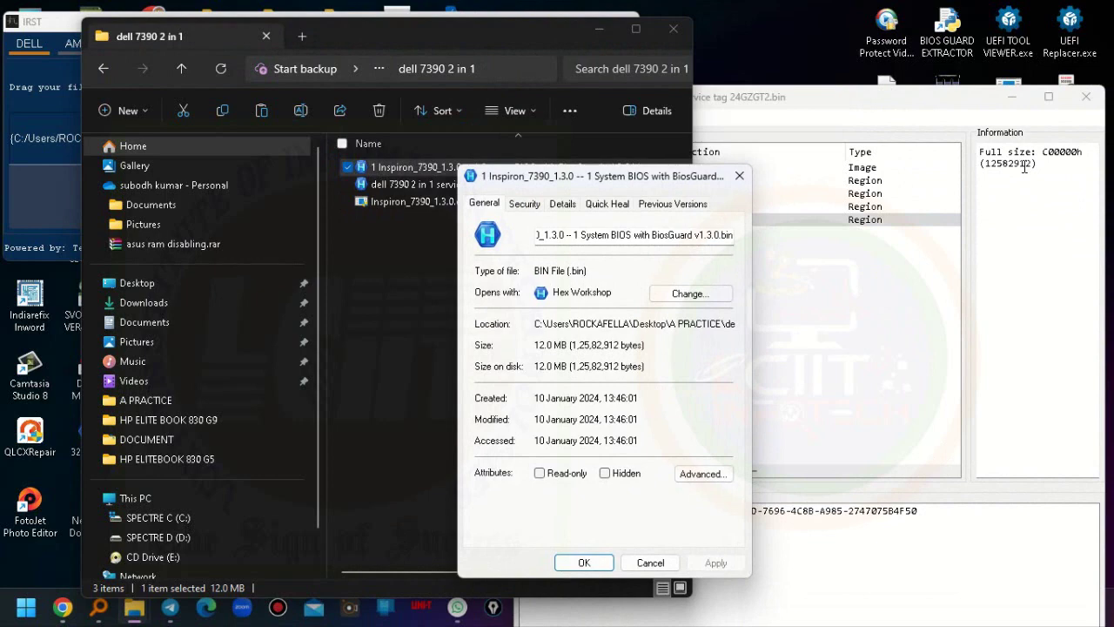
pyautogui.click(741, 177)
# - Replace the BIOS region as is in UEFITool with the "1 Inspiron_7390_1.3.0 -- 1 System BIOS with BiosGuard v1.3.0.bin" file
pyautogui.click(773, 120)
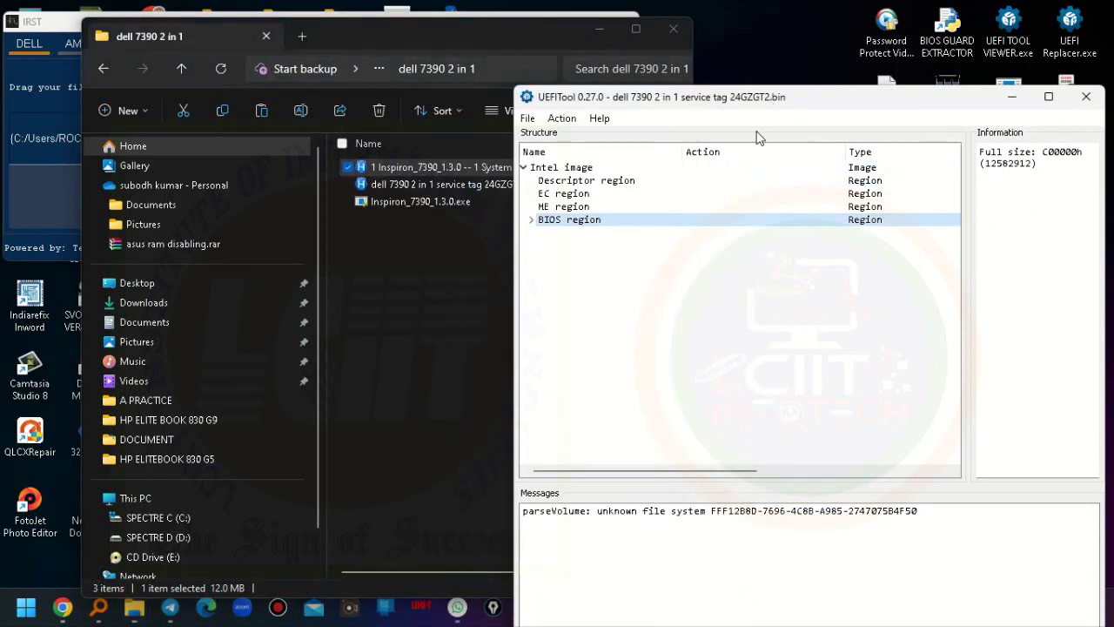
pyautogui.rightClick(566, 222)
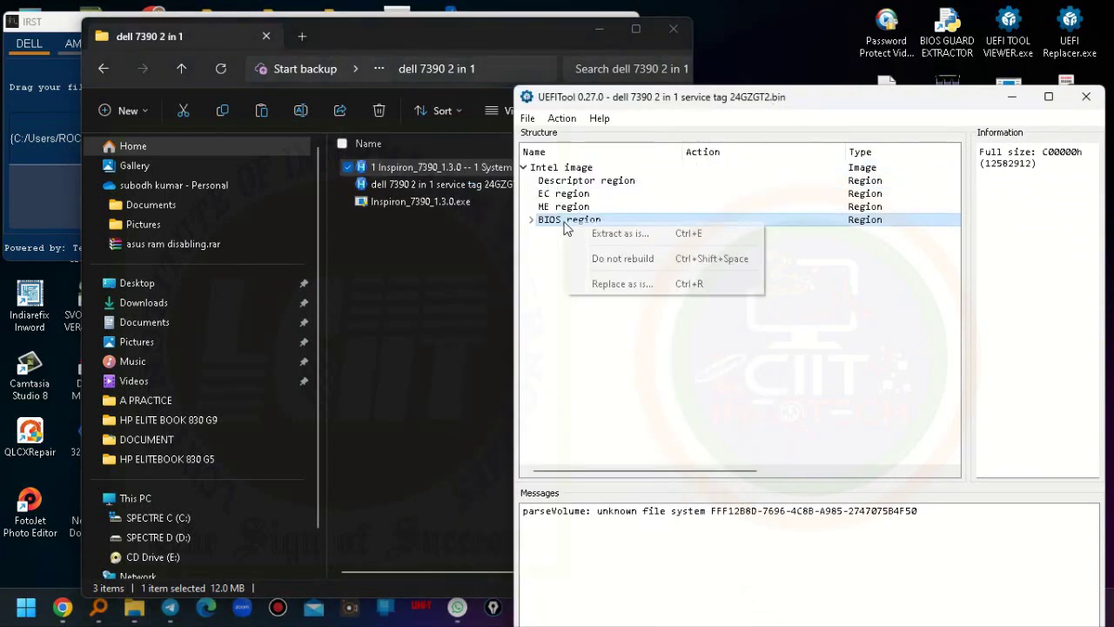
pyautogui.click(617, 285)
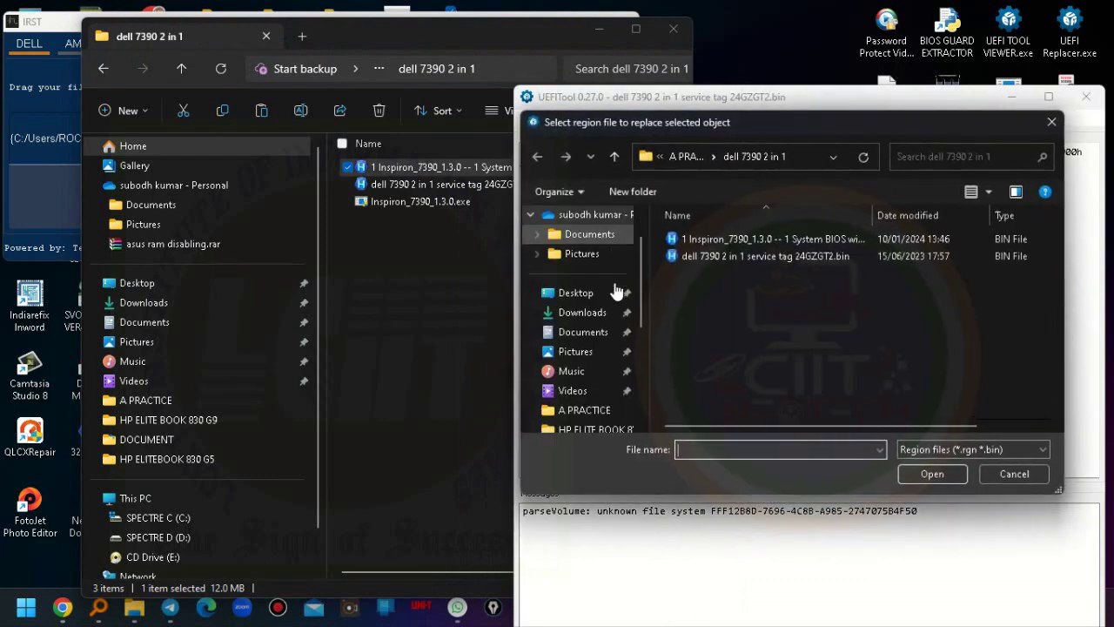
pyautogui.click(727, 237)
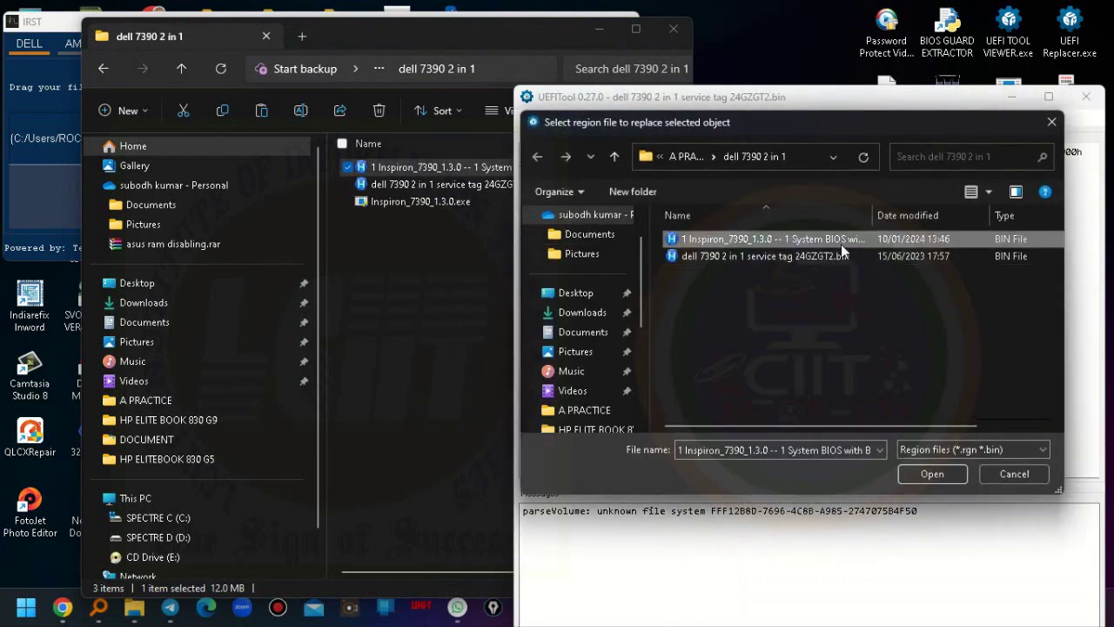
pyautogui.click(934, 478)
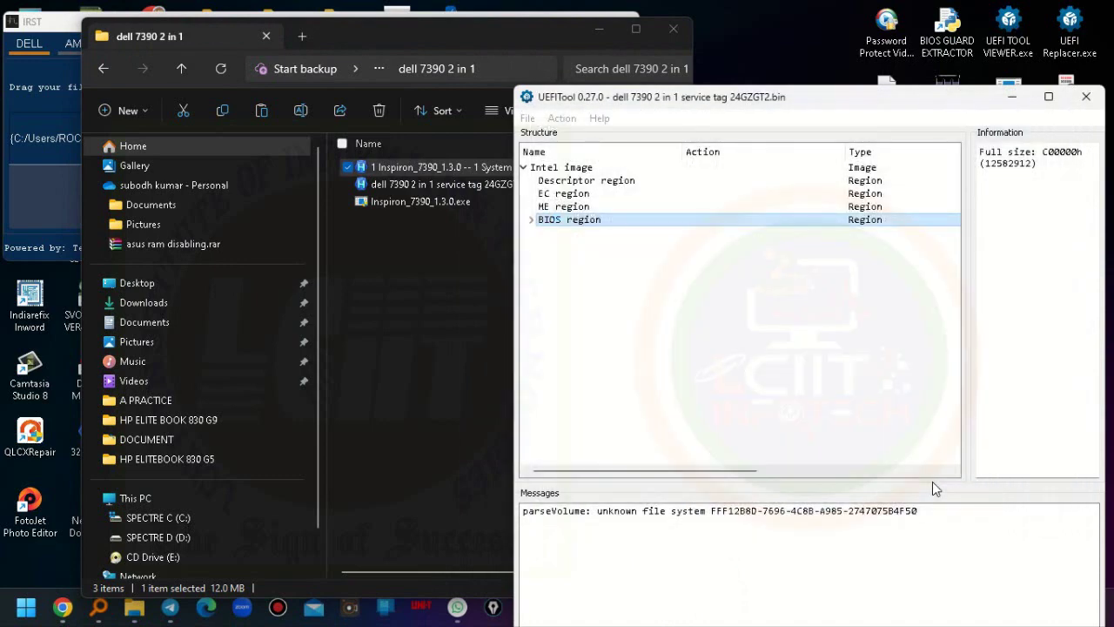
# - Save the modified image as "new bios without clean me.bin" in the "dell 7390 2 in 1" folder and open the reconstructed file
pyautogui.click(527, 118)
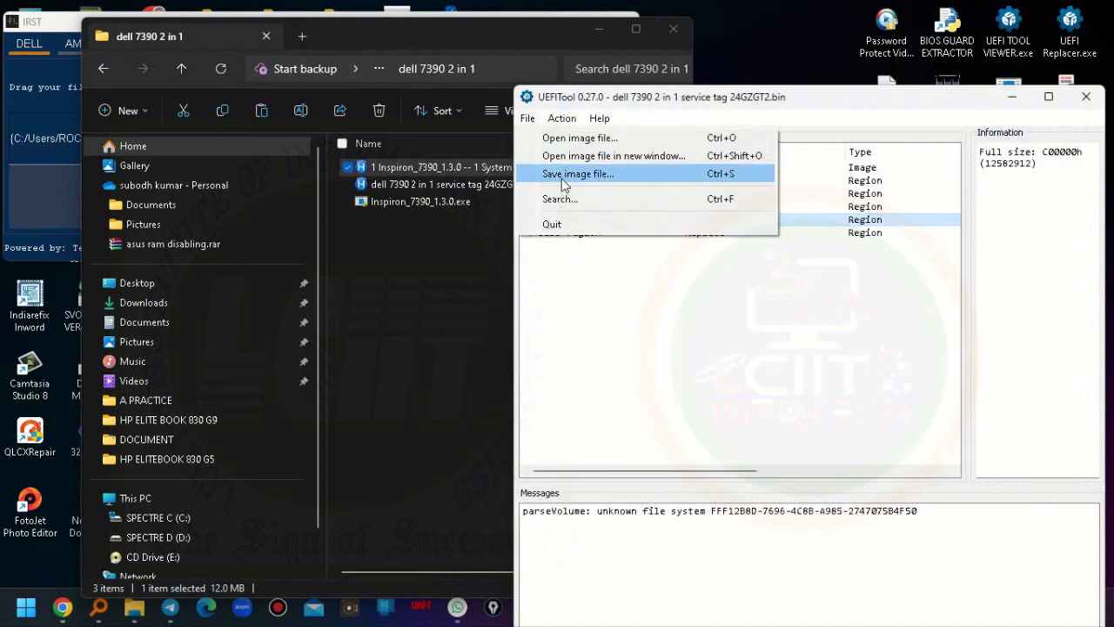
pyautogui.click(564, 178)
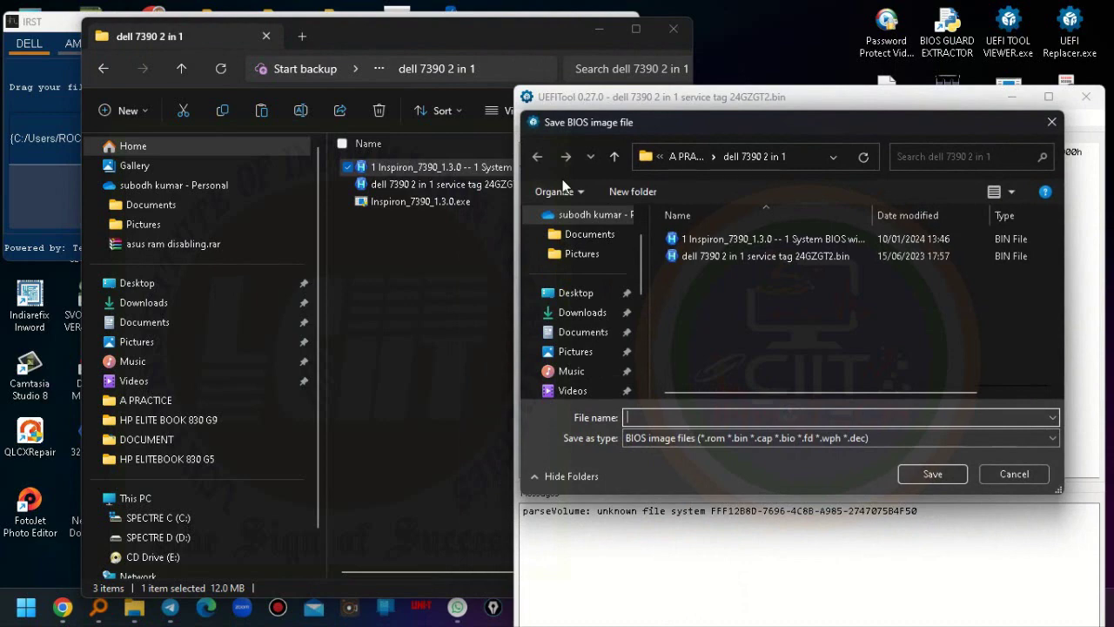
pyautogui.write('new bios without clean me.bin')
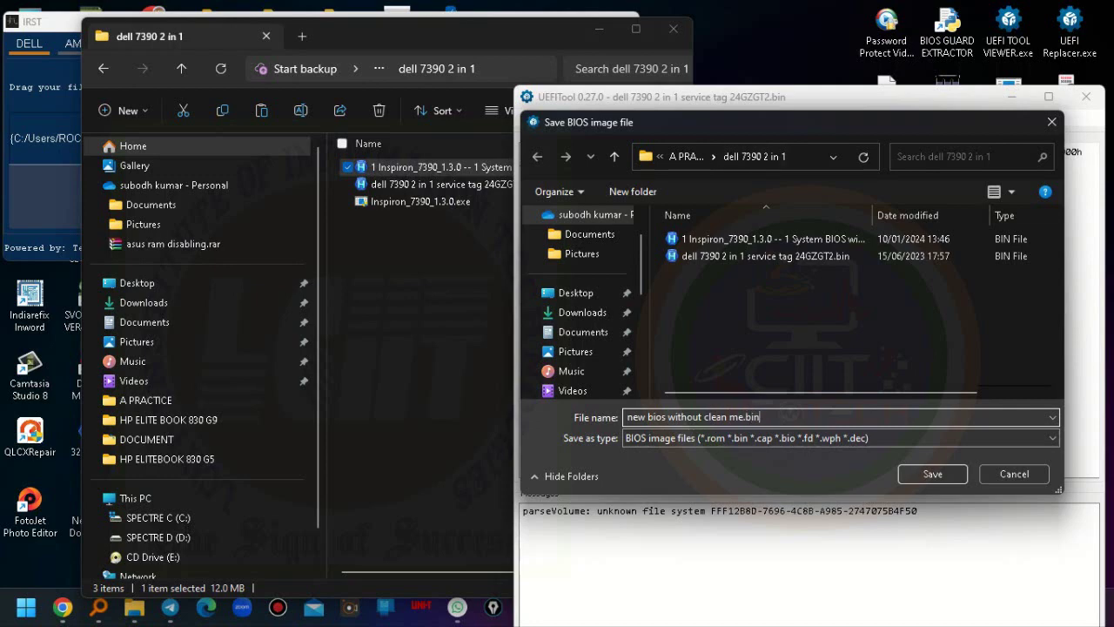
pyautogui.click(934, 474)
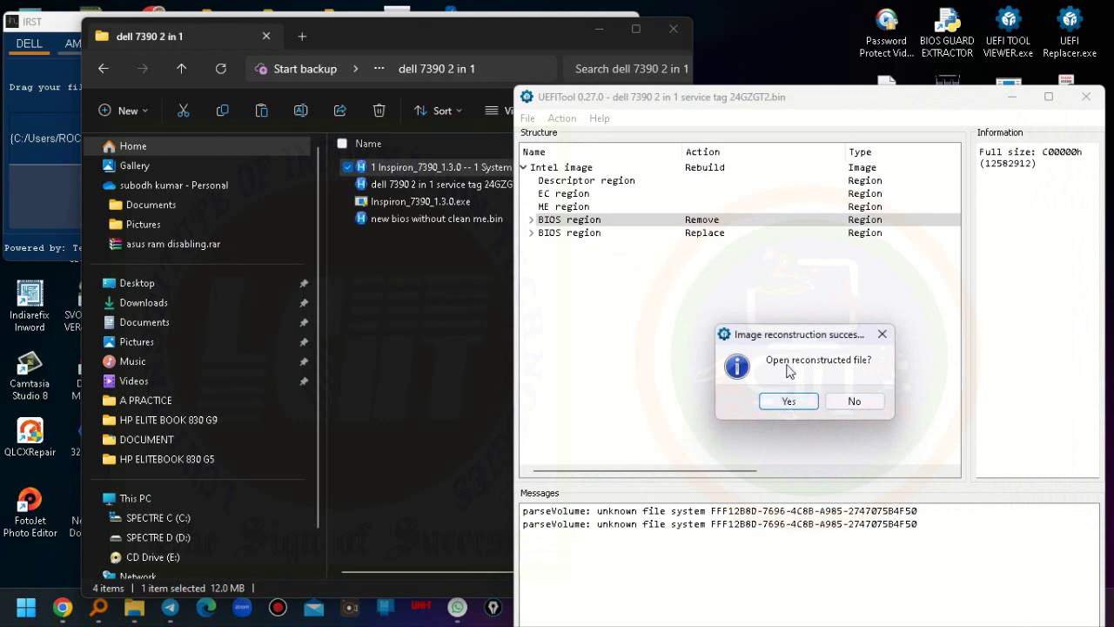
pyautogui.click(808, 402)
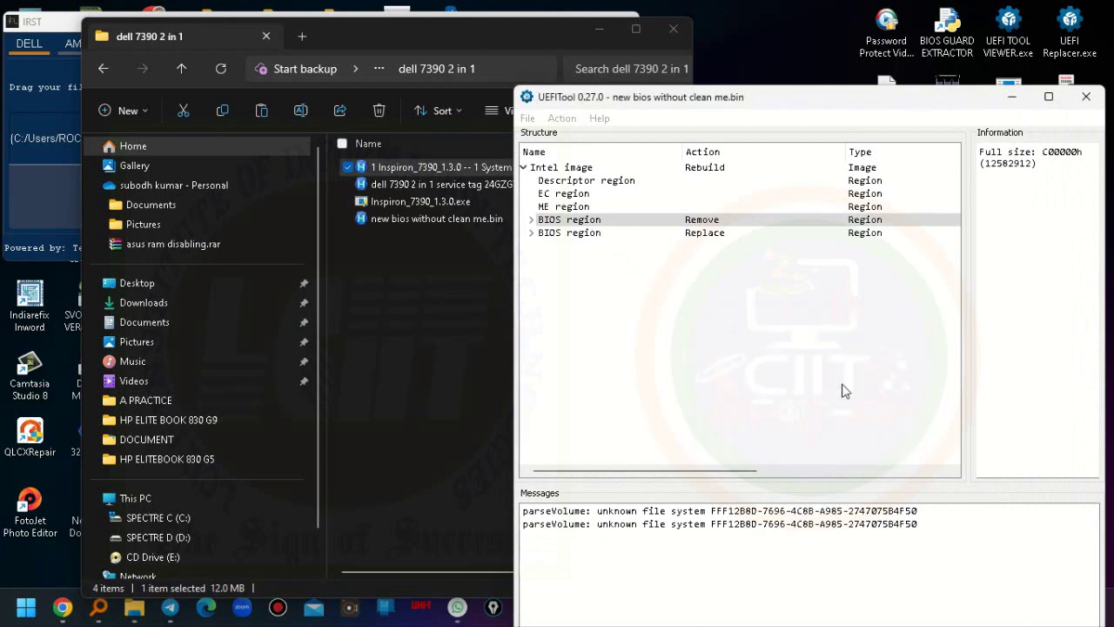
# - Close UEFITool and select "new bios without clean me.bin" in the maximized folder window to check its size
pyautogui.click(1087, 96)
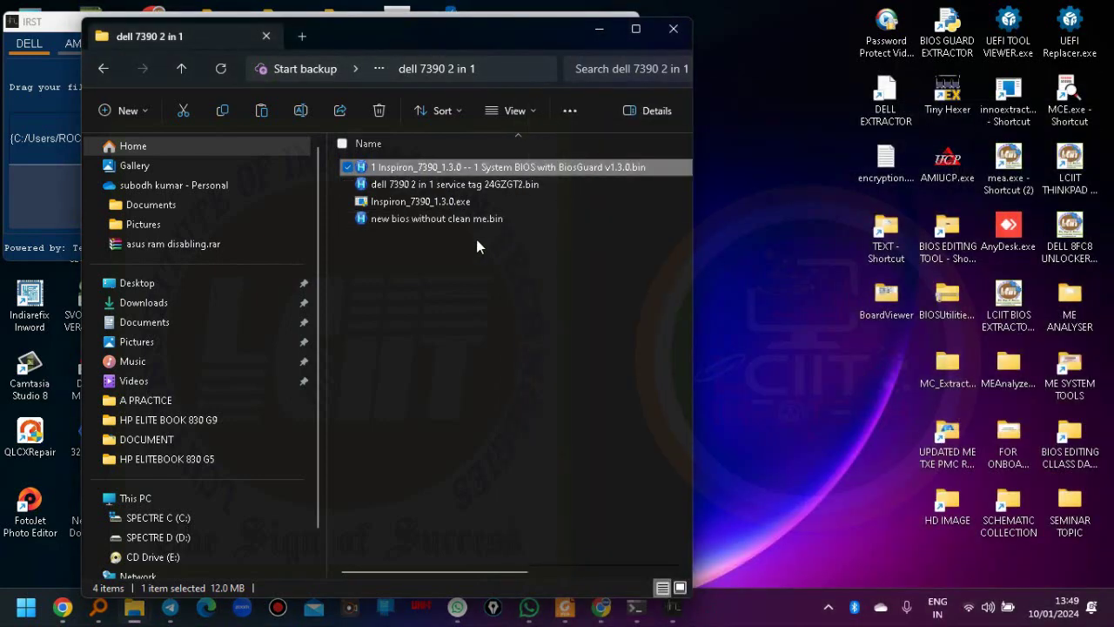
pyautogui.click(433, 223)
pyautogui.click(638, 30)
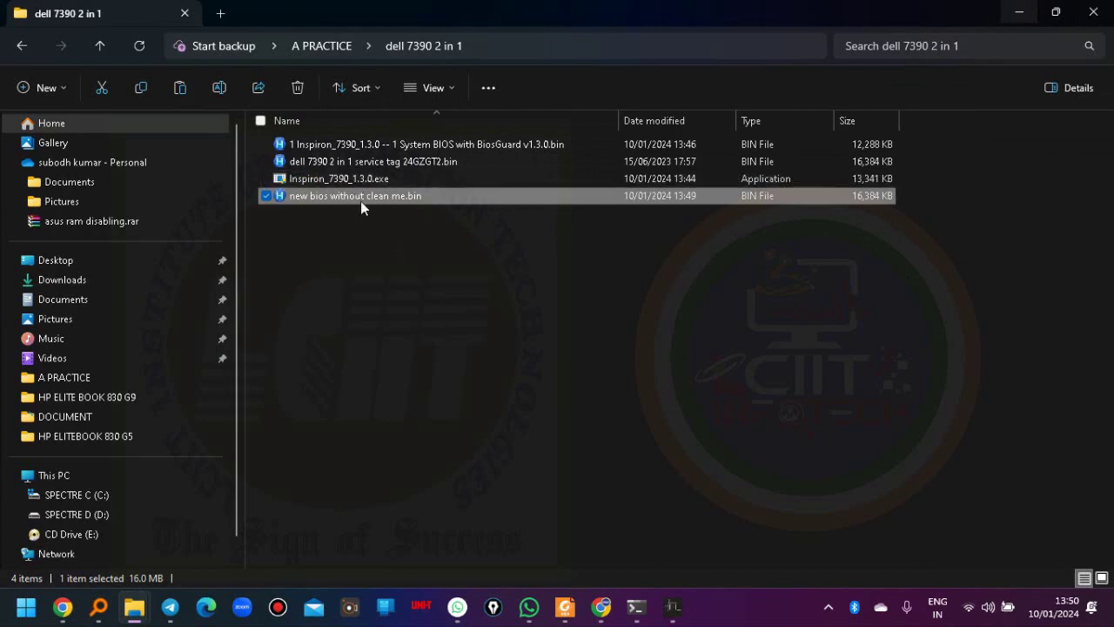
# - Shrink the folder window, move it aside, and handwrite a boxed "6 — 12" note over its empty area with the screen pen
pyautogui.click(1056, 12)
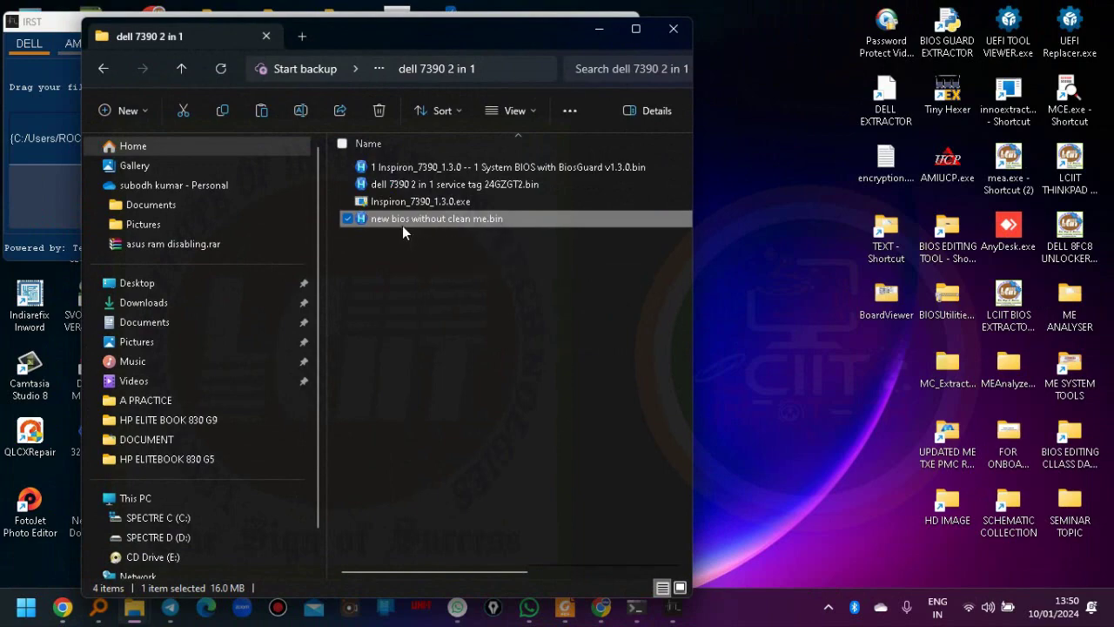
pyautogui.moveTo(394, 32); pyautogui.dragTo(650, 25)
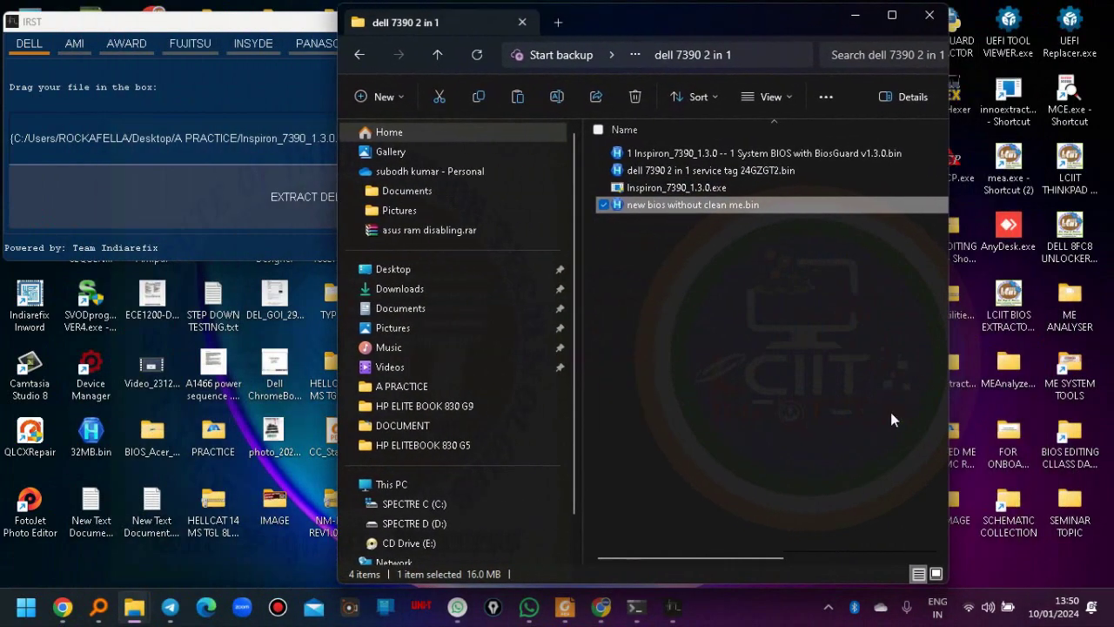
pyautogui.moveTo(465, 616)
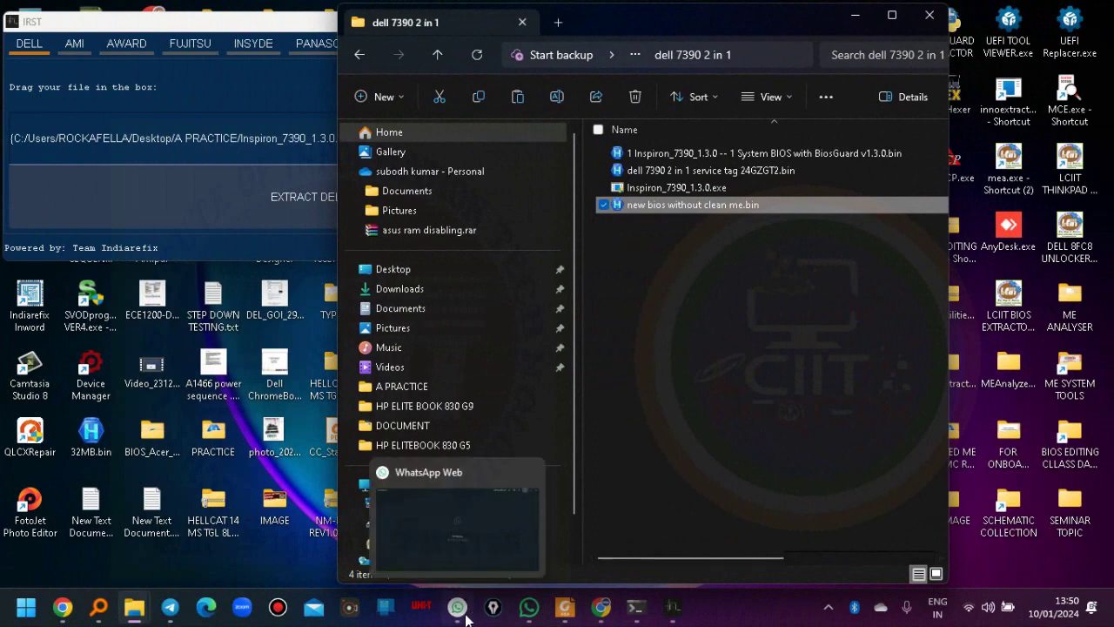
pyautogui.moveTo(585, 619)
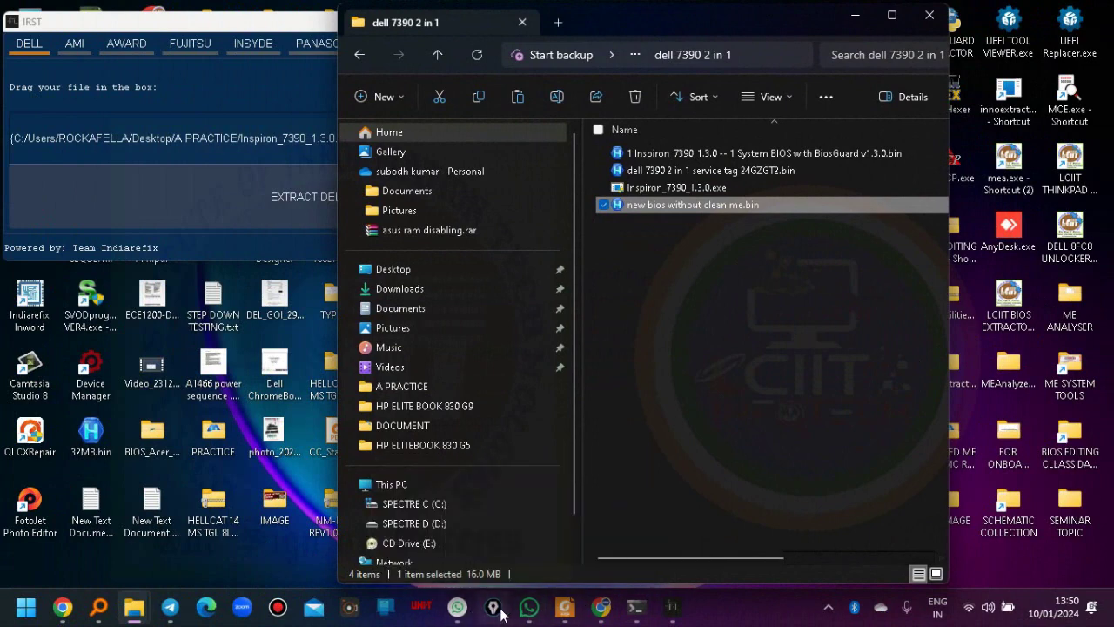
pyautogui.click(1054, 83)
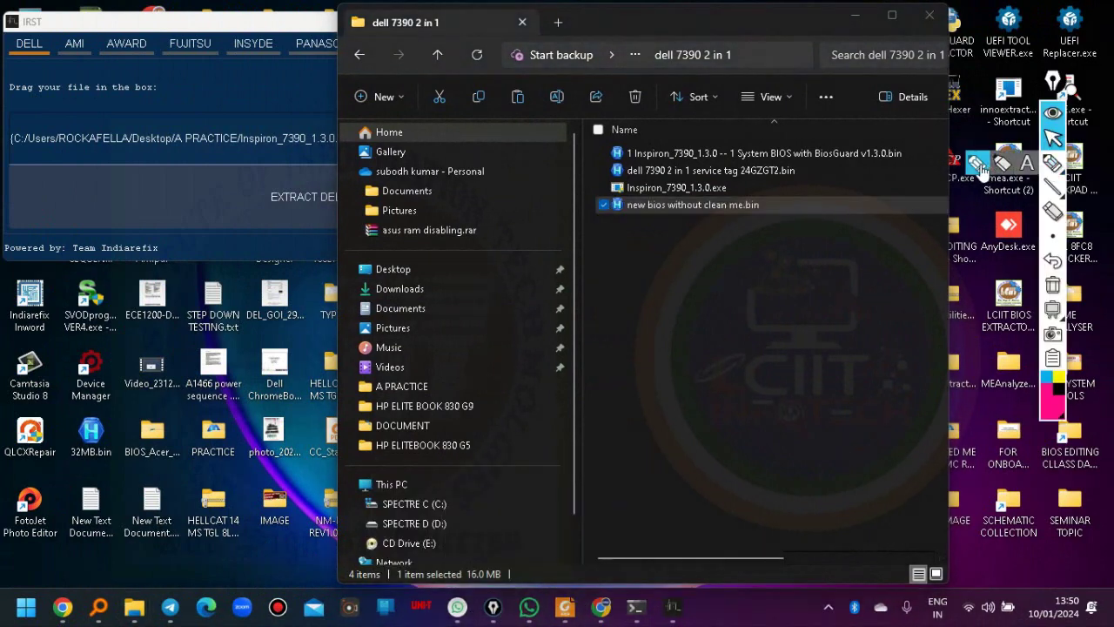
pyautogui.click(978, 166)
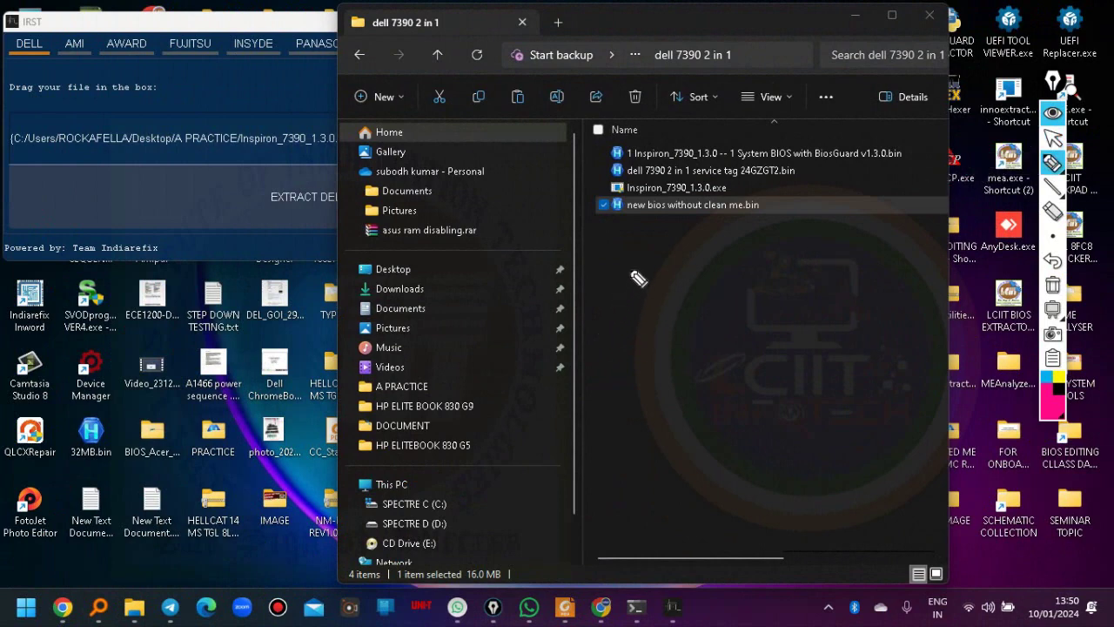
pyautogui.moveTo(629, 261)
pyautogui.mouseDown()
pyautogui.moveTo(627, 304)
pyautogui.moveTo(786, 289)
pyautogui.mouseUp()
pyautogui.moveTo(785, 250); pyautogui.dragTo(808, 280)
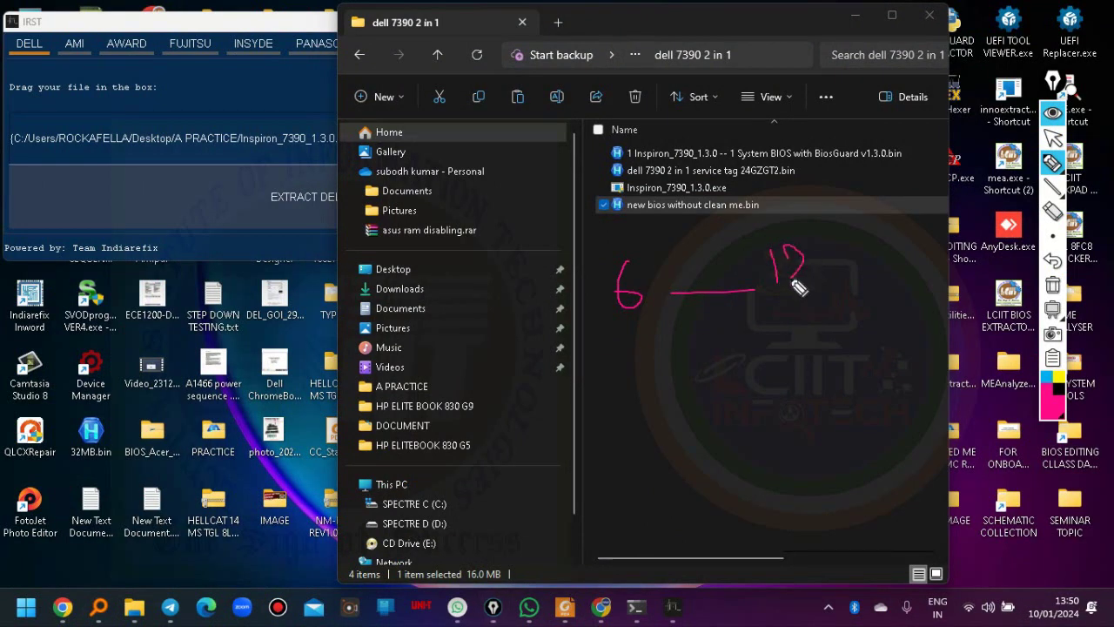
pyautogui.moveTo(816, 235)
pyautogui.mouseDown()
pyautogui.moveTo(823, 296)
pyautogui.moveTo(664, 329)
pyautogui.moveTo(612, 305)
pyautogui.moveTo(661, 248)
pyautogui.moveTo(808, 245)
pyautogui.mouseUp()
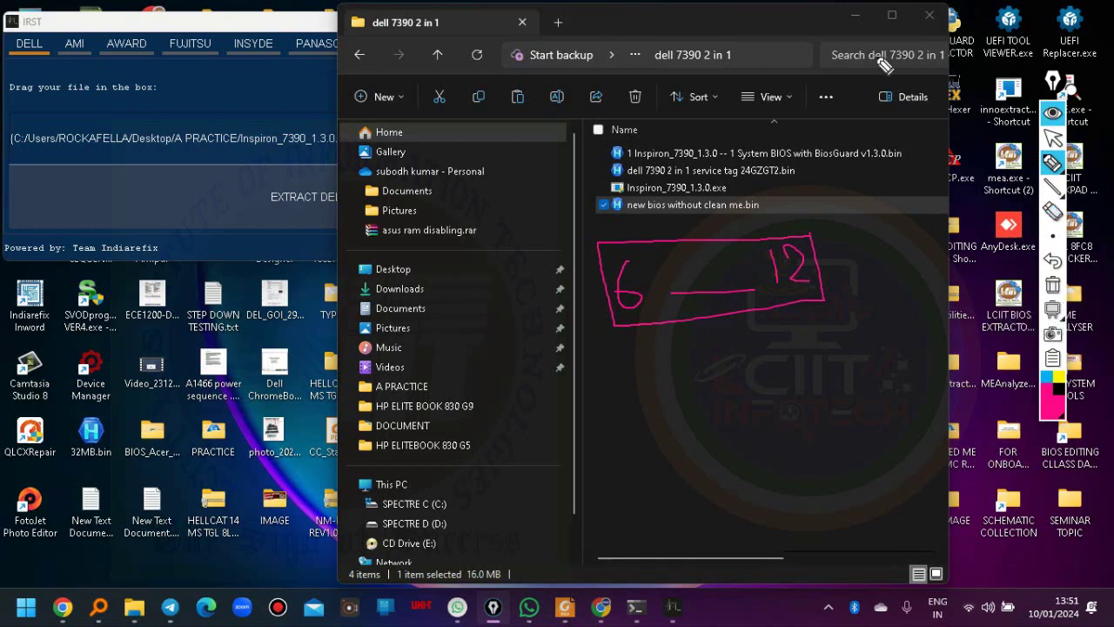
pyautogui.click(1051, 141)
# - Inspect the extracted Intel Management Engine update file in the Inspiron_7390_1.3.0.exe_extracted Firmware folder, widening the Name column to show full names
pyautogui.click(929, 15)
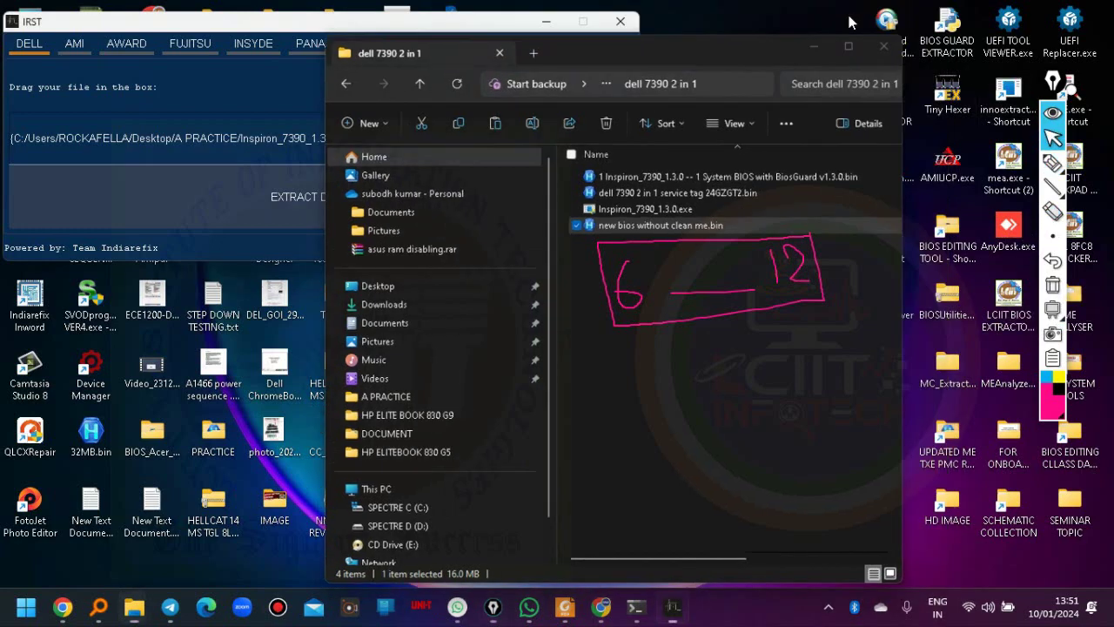
pyautogui.doubleClick(443, 382)
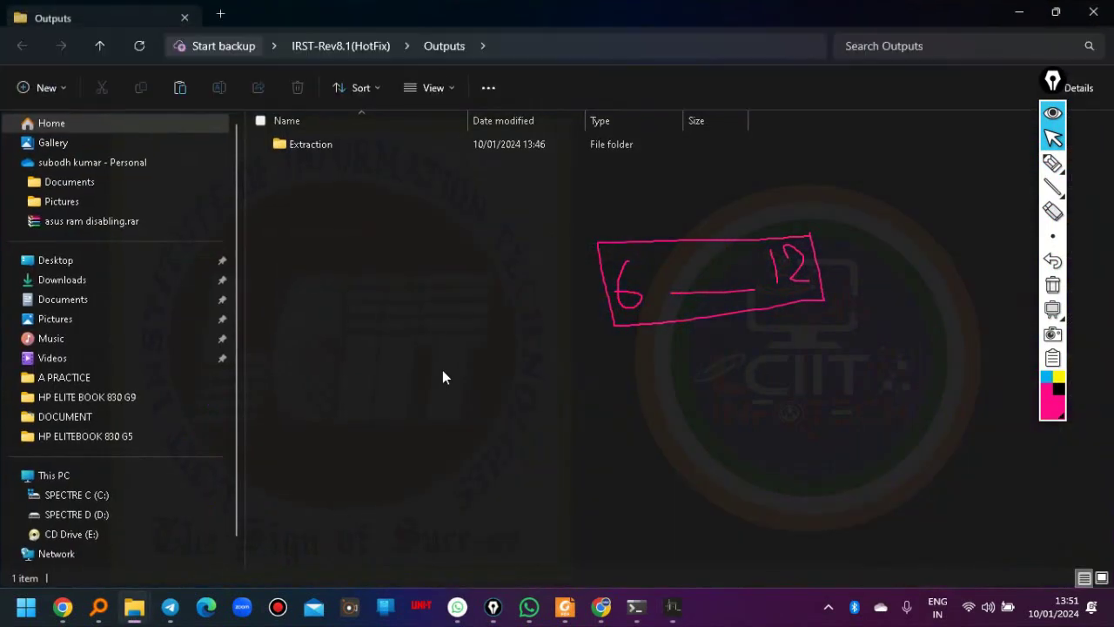
pyautogui.doubleClick(339, 147)
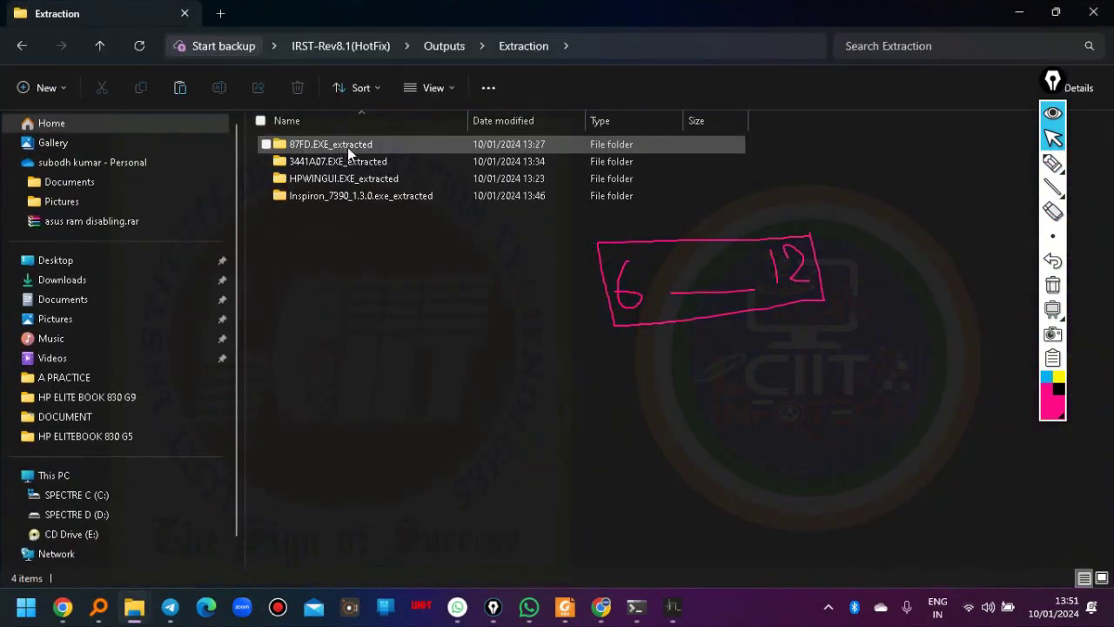
pyautogui.doubleClick(347, 199)
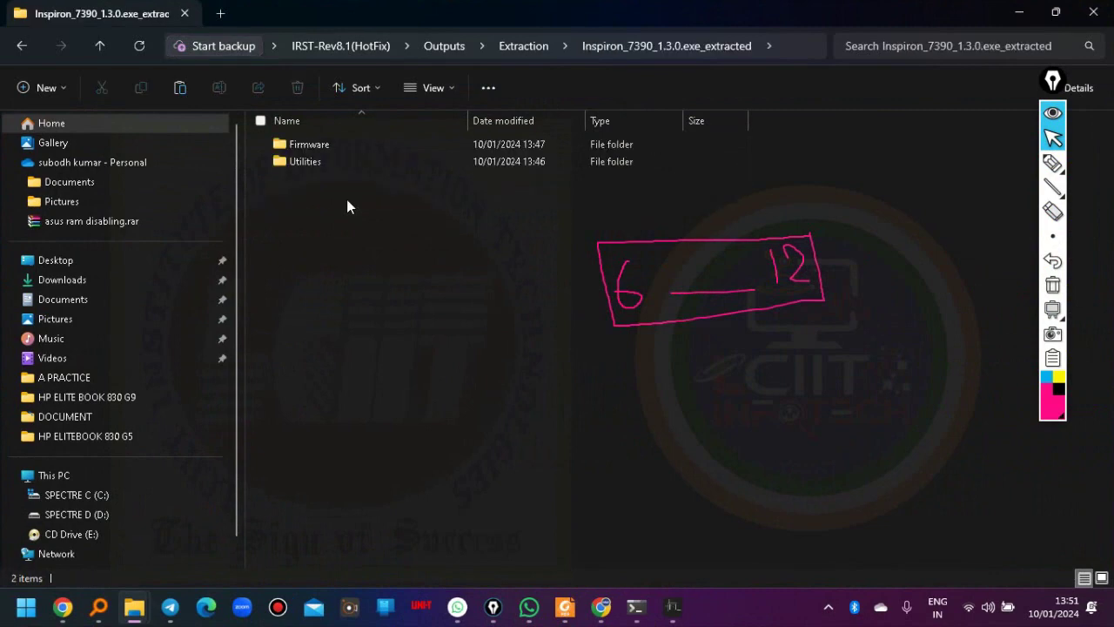
pyautogui.click(309, 148)
pyautogui.doubleClick(309, 147)
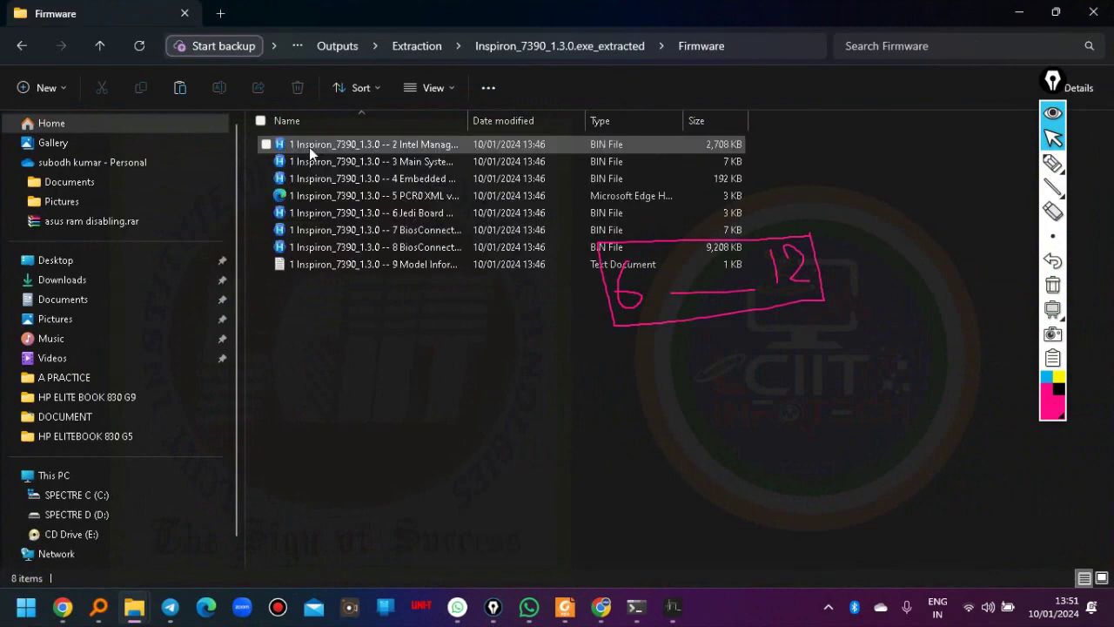
pyautogui.click(387, 148)
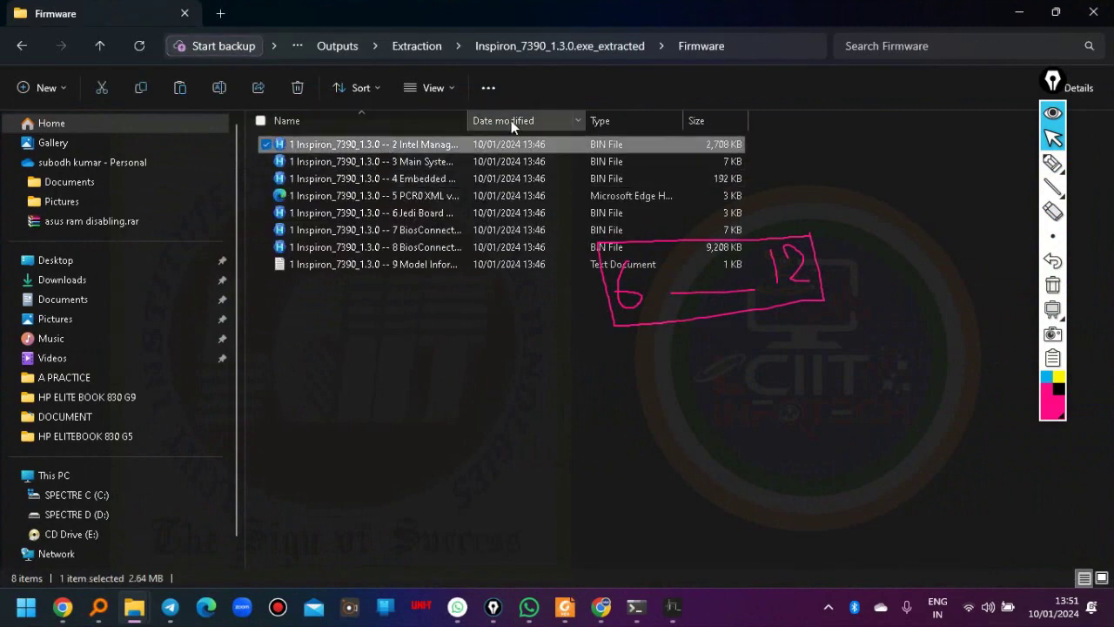
pyautogui.moveTo(468, 120); pyautogui.dragTo(769, 118)
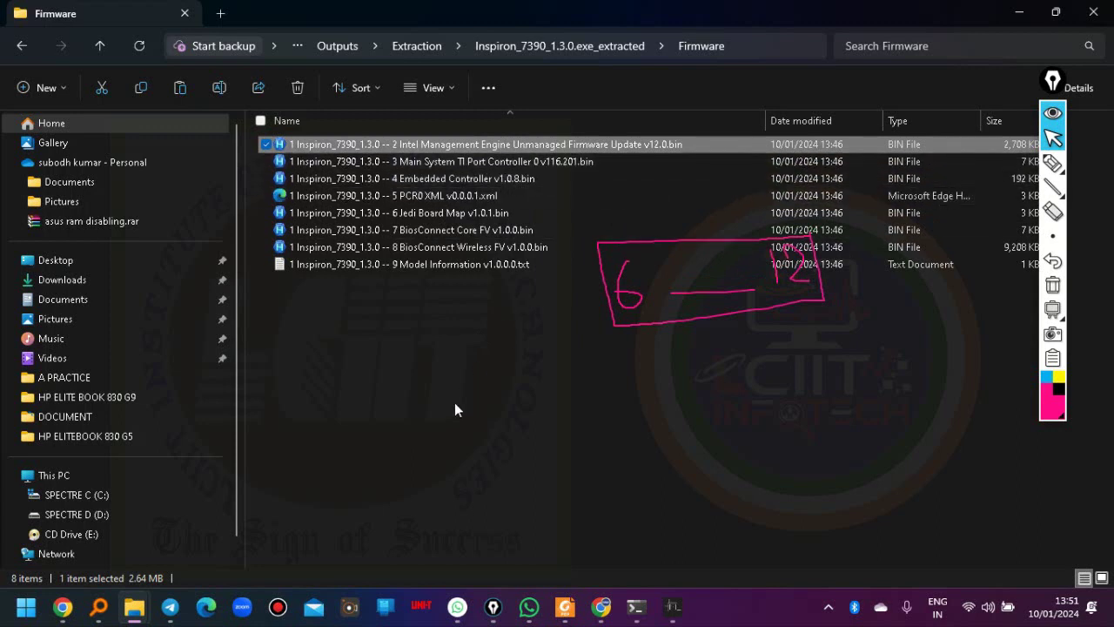
# - Close the Firmware folder, open the BIOS EDITING CLLASS DATA folder and clear the handwritten note from the screen
pyautogui.click(1094, 13)
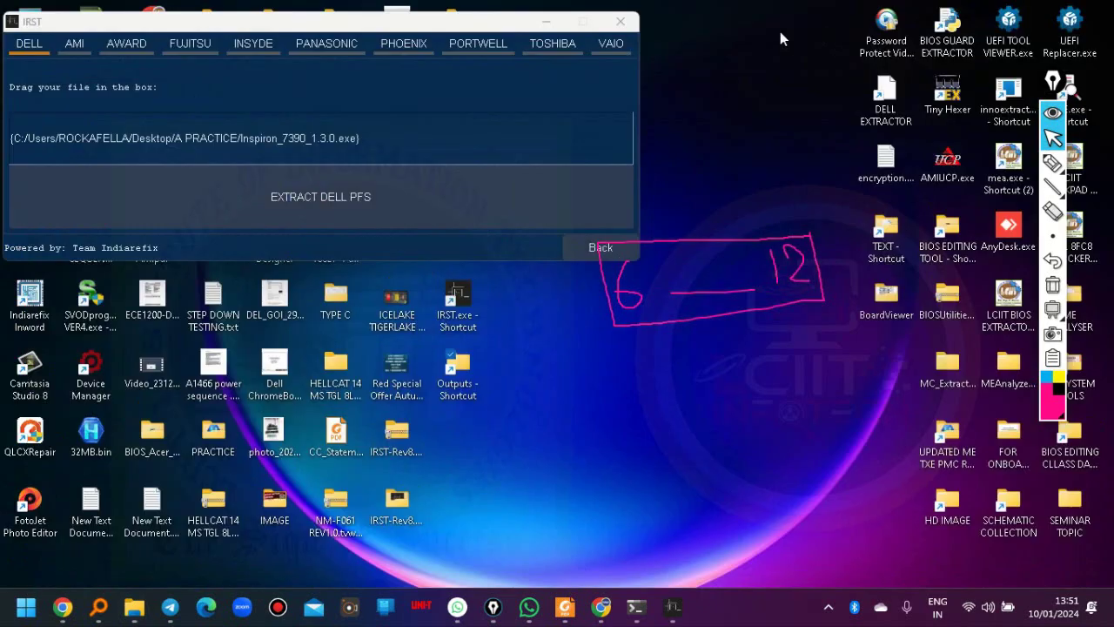
pyautogui.doubleClick(1070, 453)
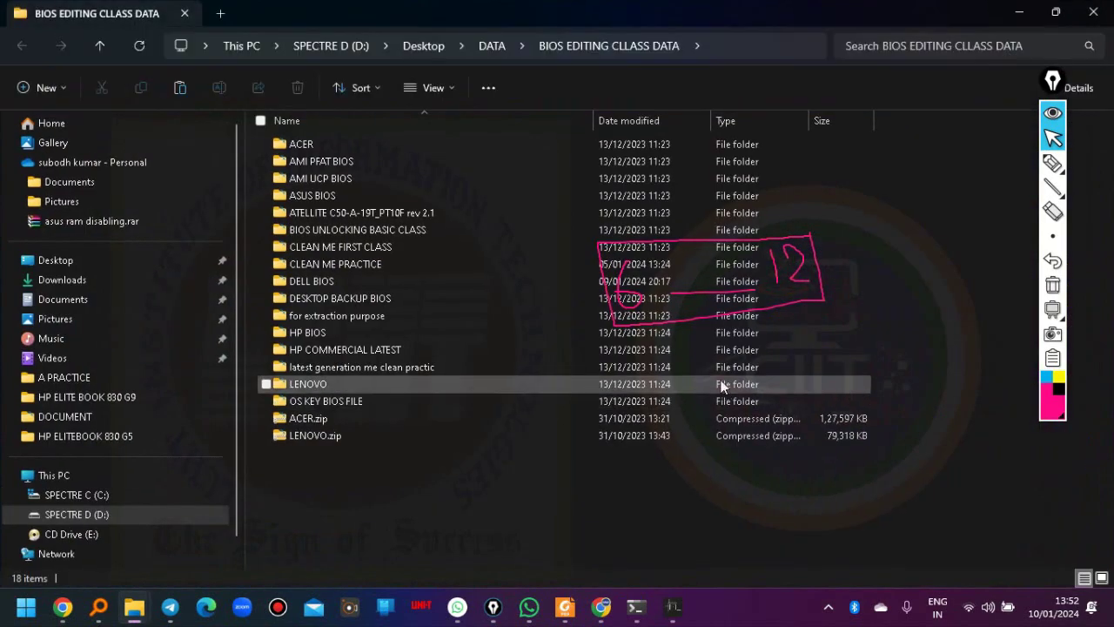
pyautogui.click(1054, 287)
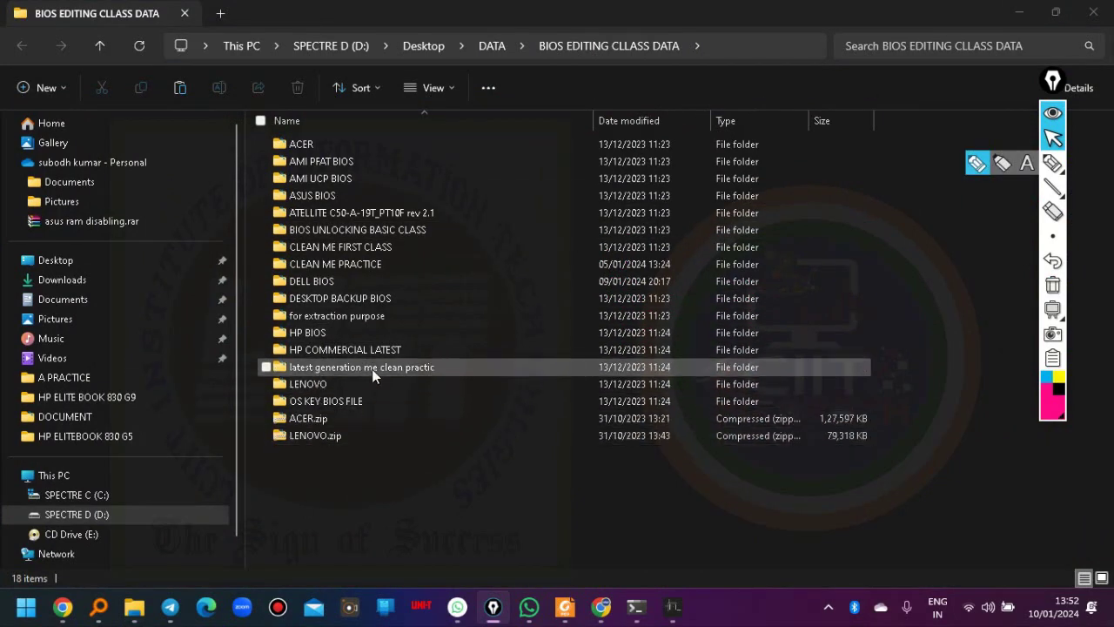
# - Copy the "la-j081p 2 bios HZ2VF73.zip" archive from the DELL BIOS folder and minimize that folder window
pyautogui.doubleClick(315, 292)
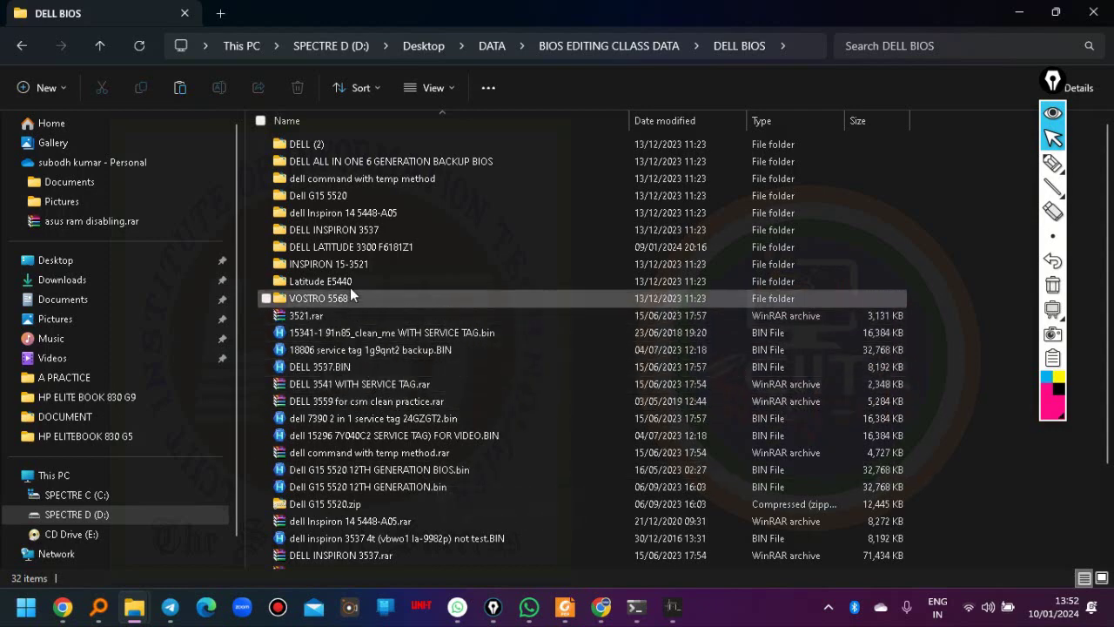
pyautogui.scroll(-2, 357, 253)
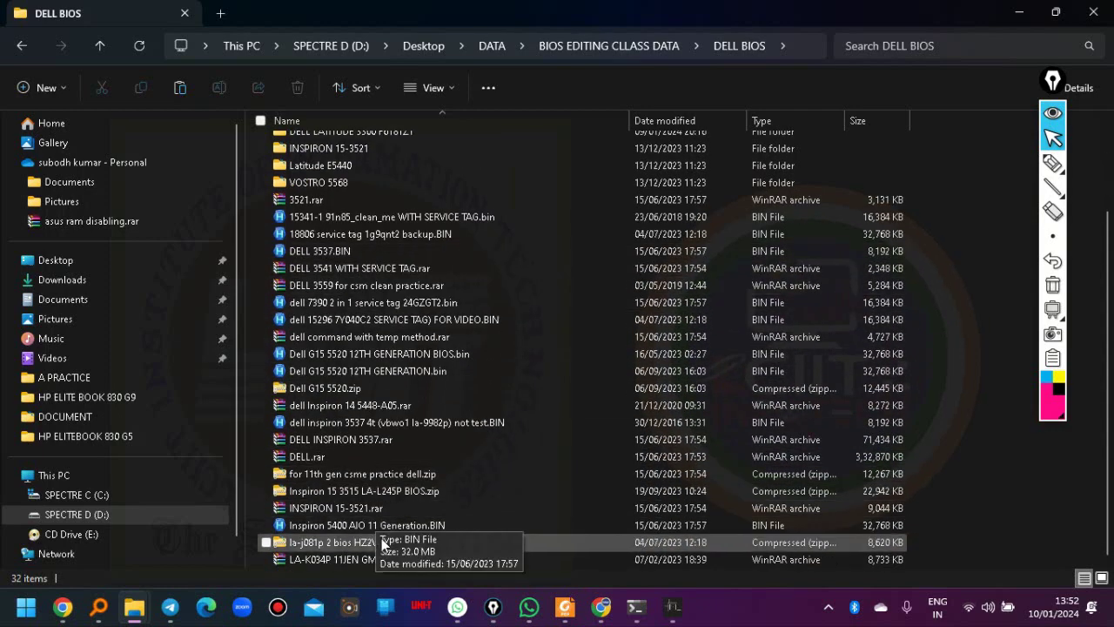
pyautogui.rightClick(328, 545)
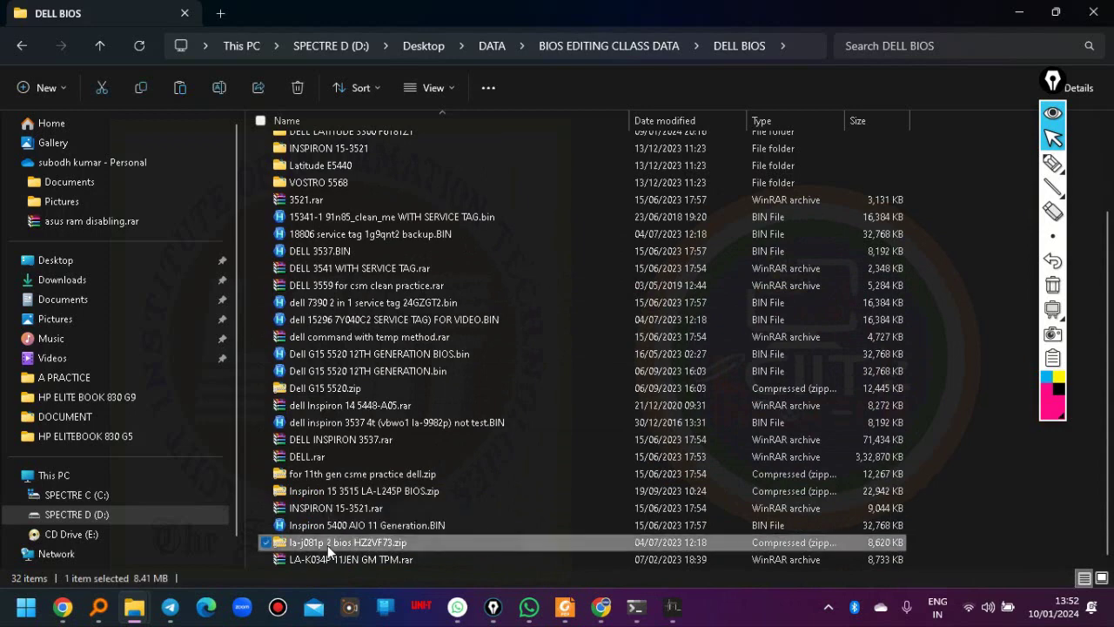
pyautogui.click(381, 565)
pyautogui.click(1014, 14)
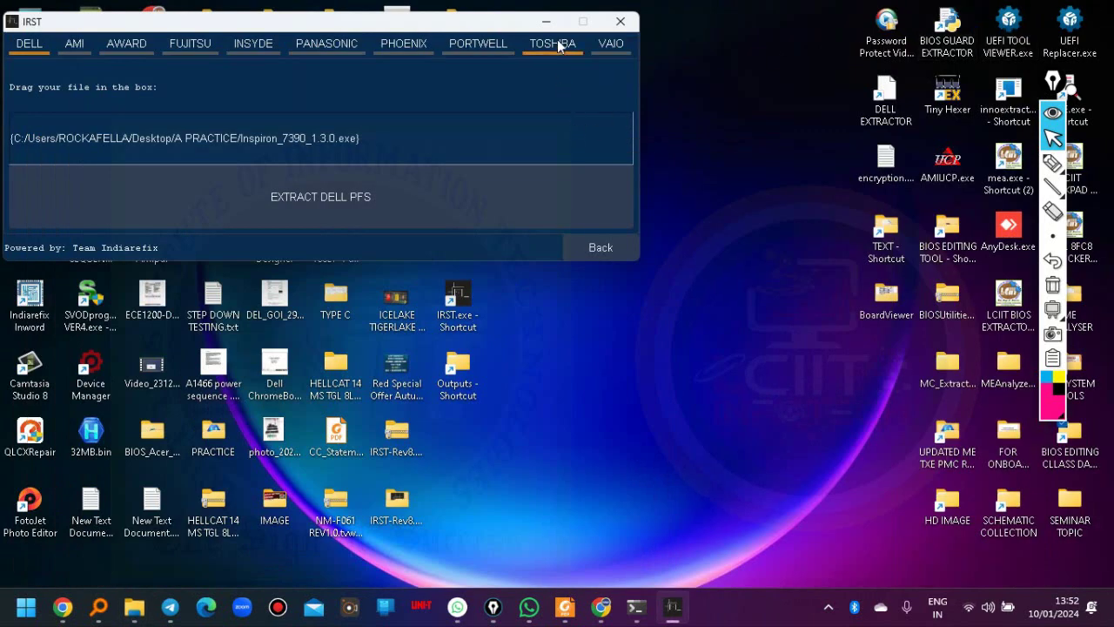
# - Minimize the IRST window and paste the copied archive into the A PRACTICE folder
pyautogui.click(546, 21)
pyautogui.doubleClick(458, 27)
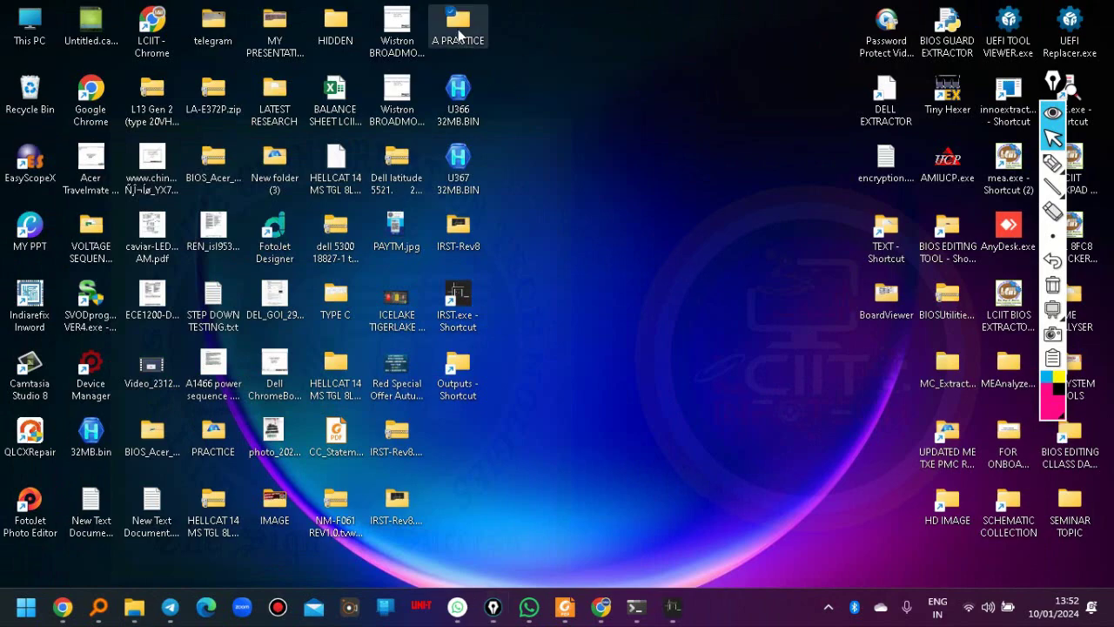
pyautogui.rightClick(350, 551)
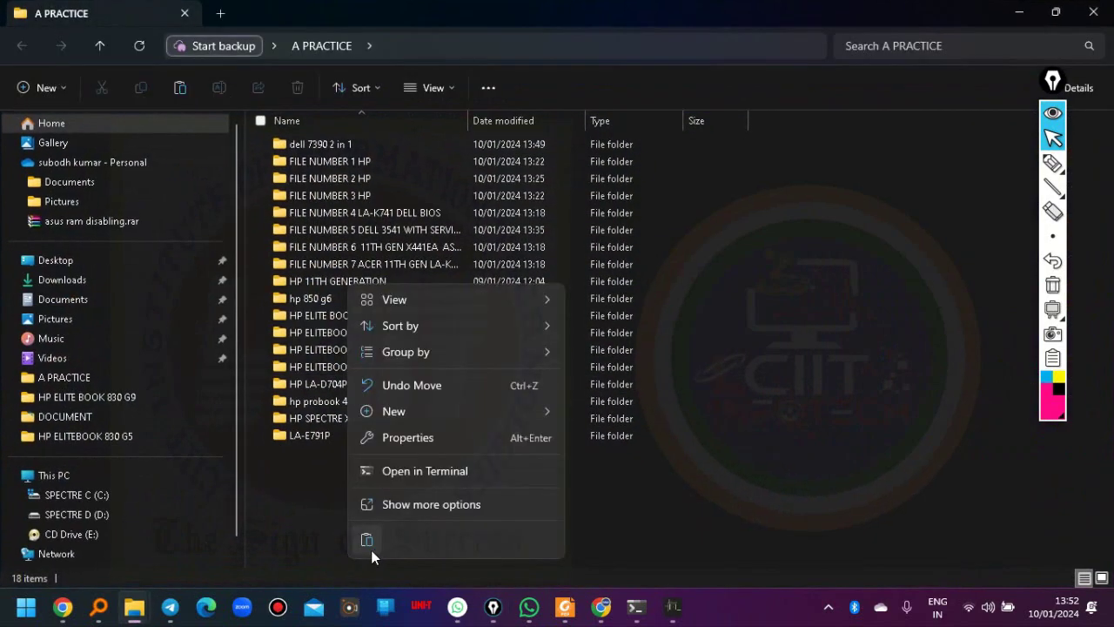
pyautogui.click(364, 543)
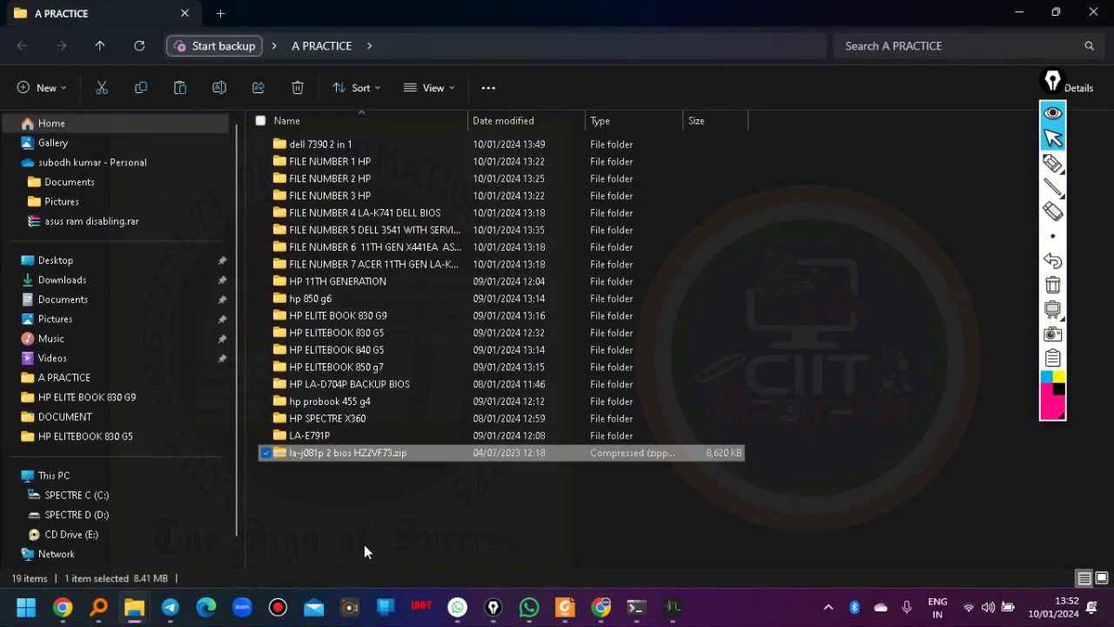
# - Extract "la-j081p 2 bios HZ2VF73.zip" to a folder of the same name in A PRACTICE and delete the archive there
pyautogui.rightClick(336, 458)
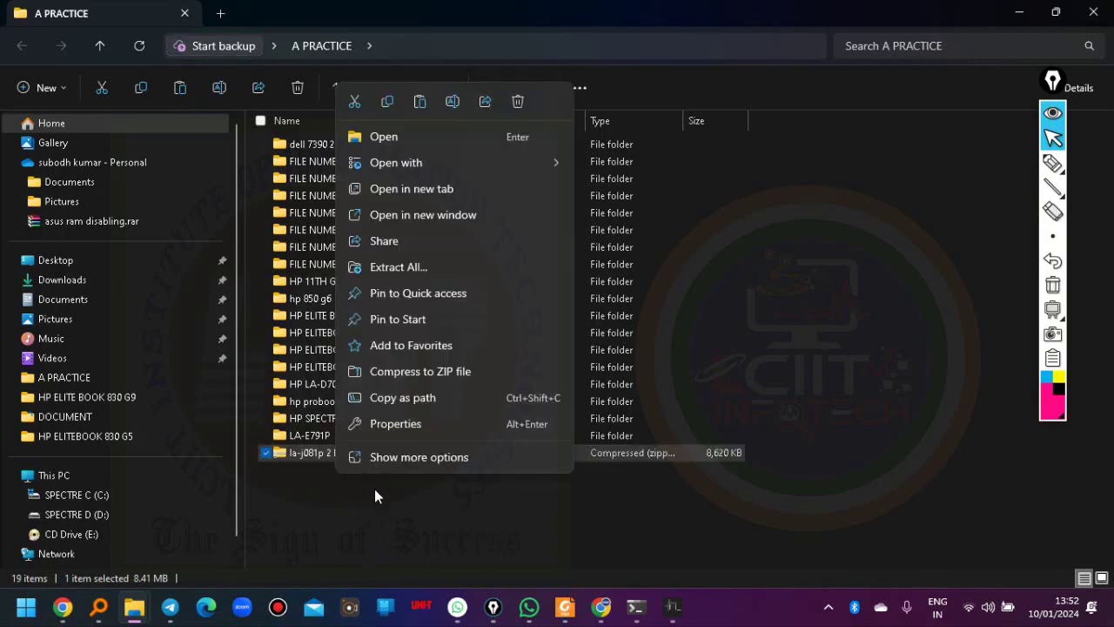
pyautogui.click(405, 455)
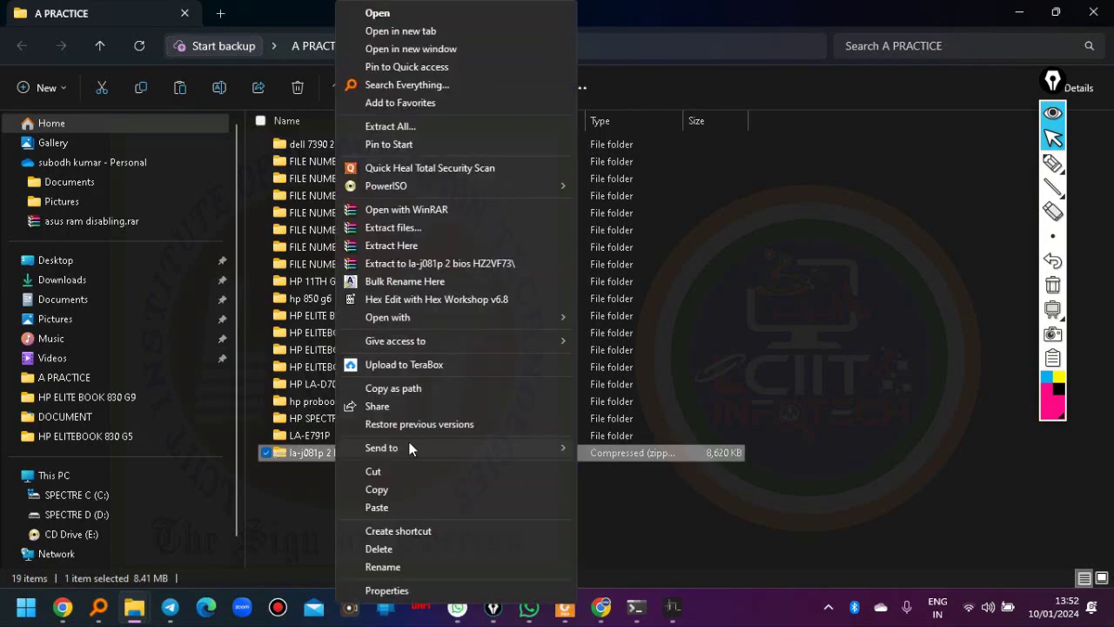
pyautogui.click(431, 262)
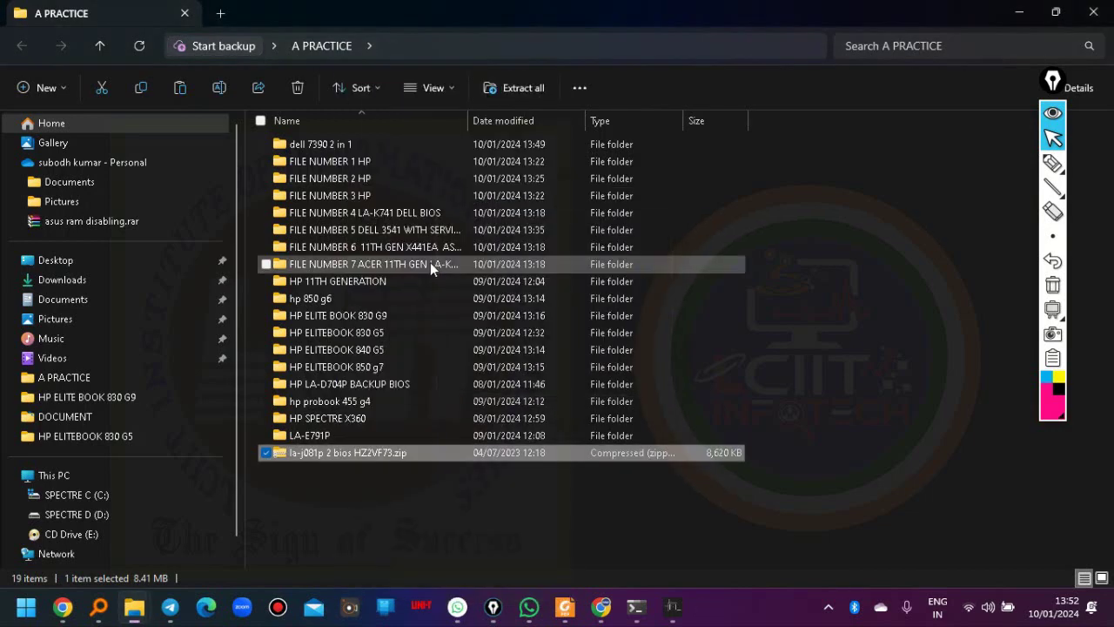
pyautogui.rightClick(363, 469)
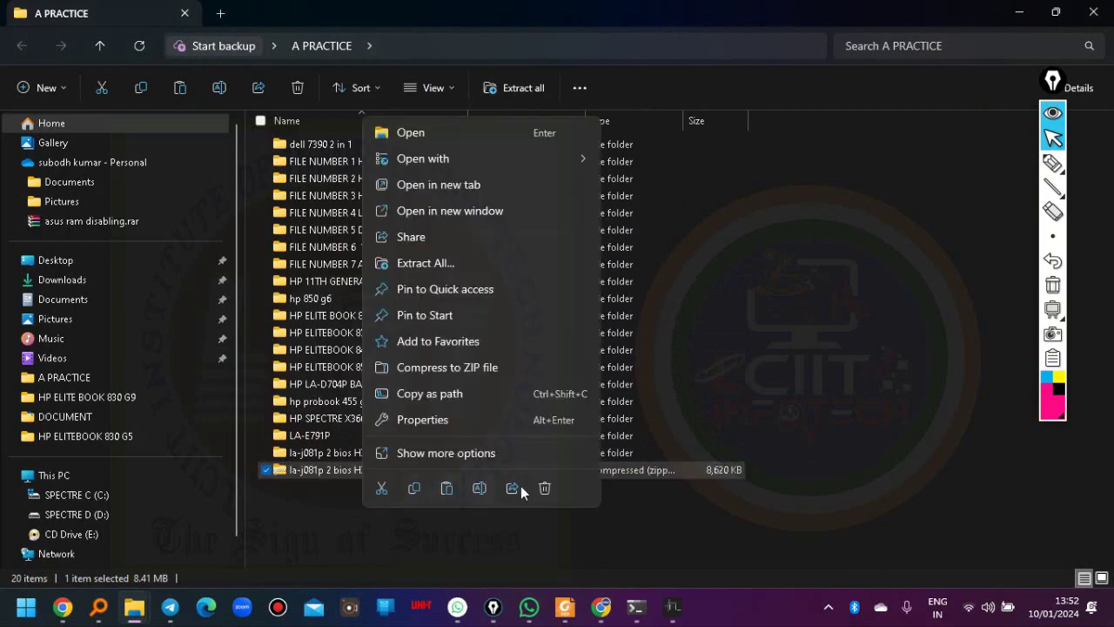
pyautogui.press('Escape')
pyautogui.press('Delete')
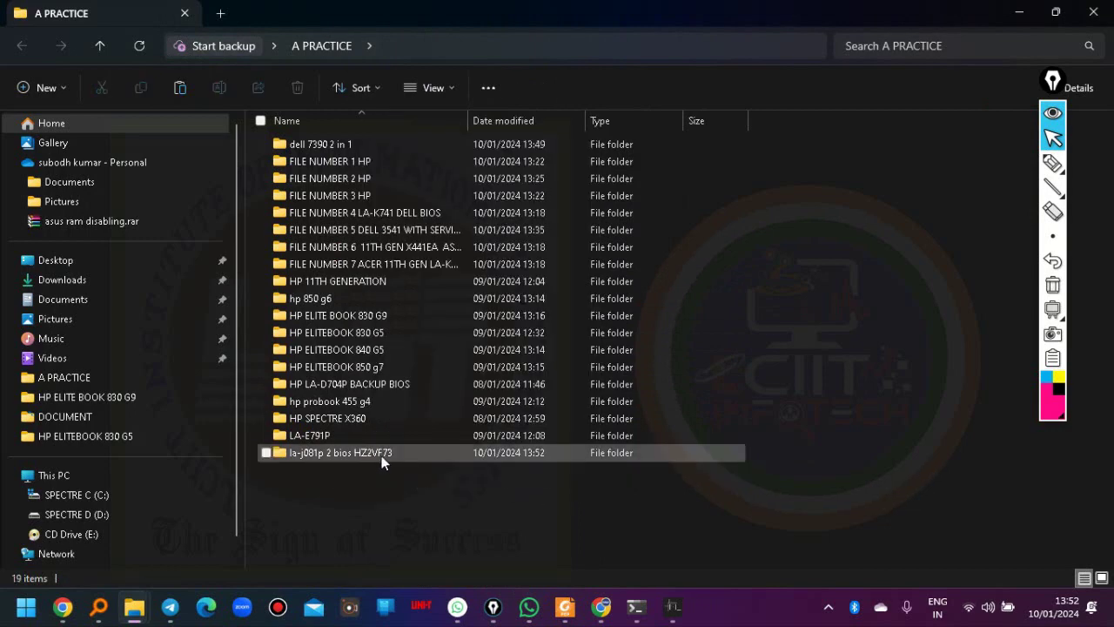
# - Open the nested extracted "la-j081p 2 bios HZ2VF73" folder and delete "Padding_Non-empty_Padding.pad" from it
pyautogui.doubleClick(381, 455)
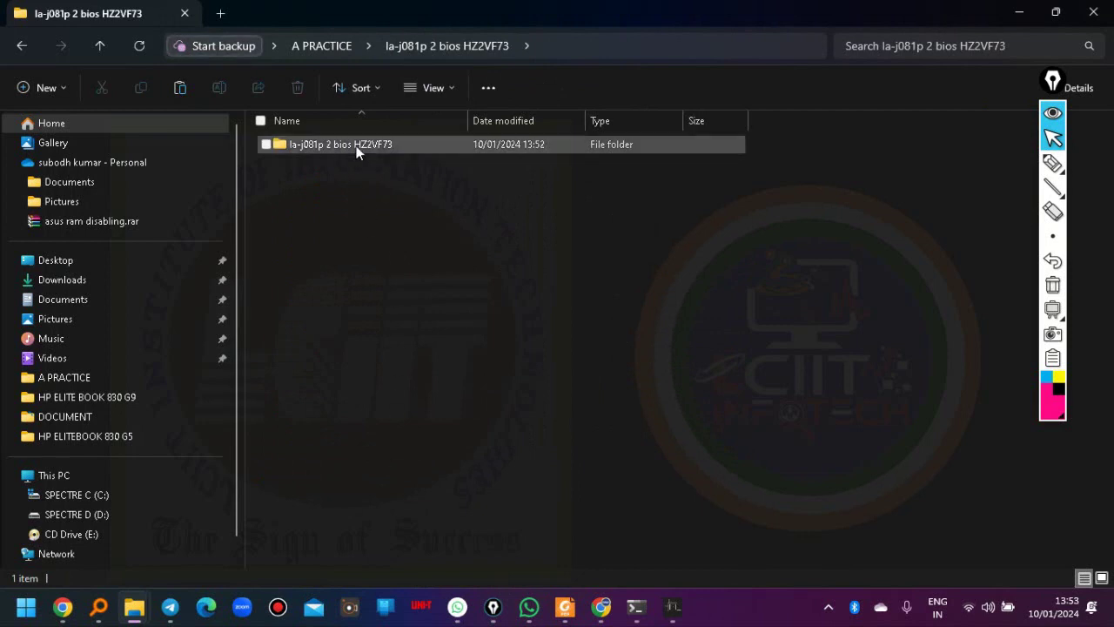
pyautogui.doubleClick(356, 145)
pyautogui.rightClick(358, 180)
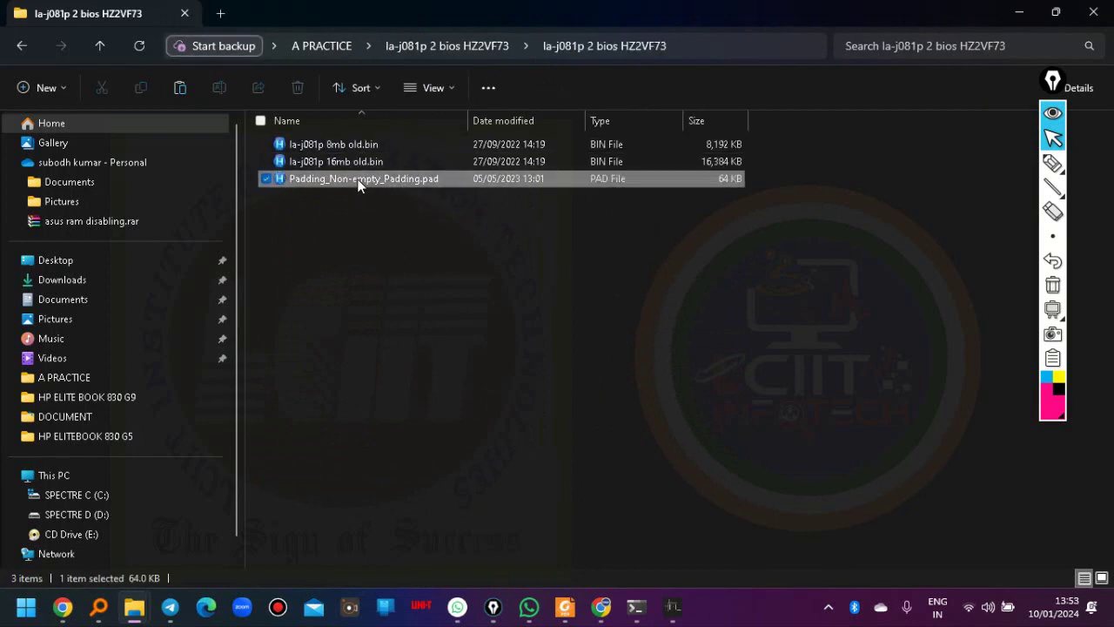
pyautogui.click(504, 198)
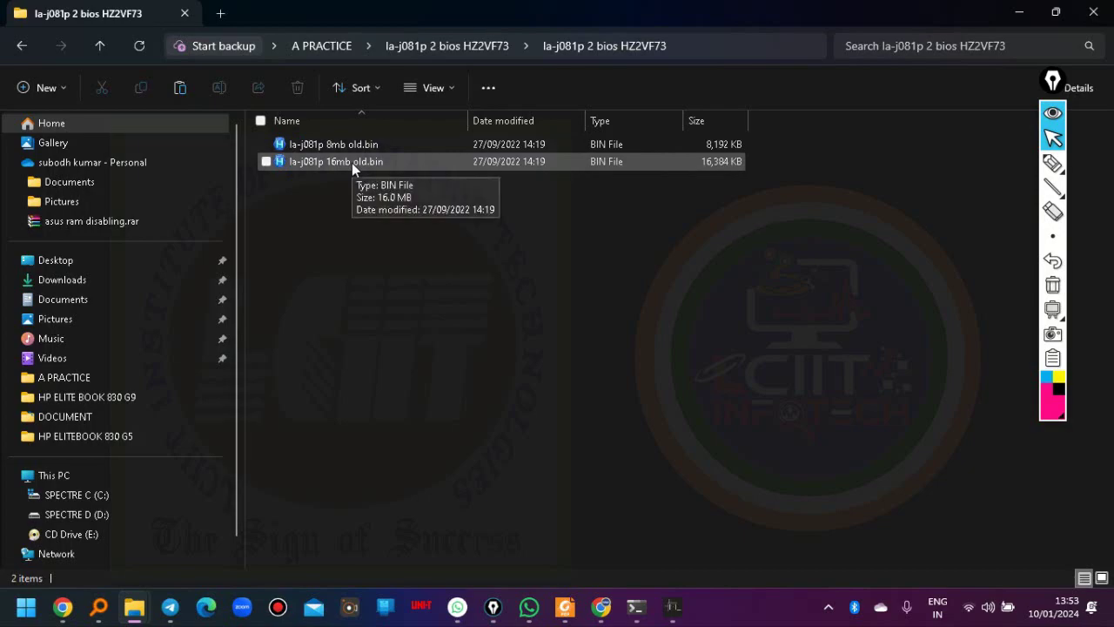
# - Switch to Everything, search all drives for "la-j081p" and reposition its window to show the full results
pyautogui.click(99, 607)
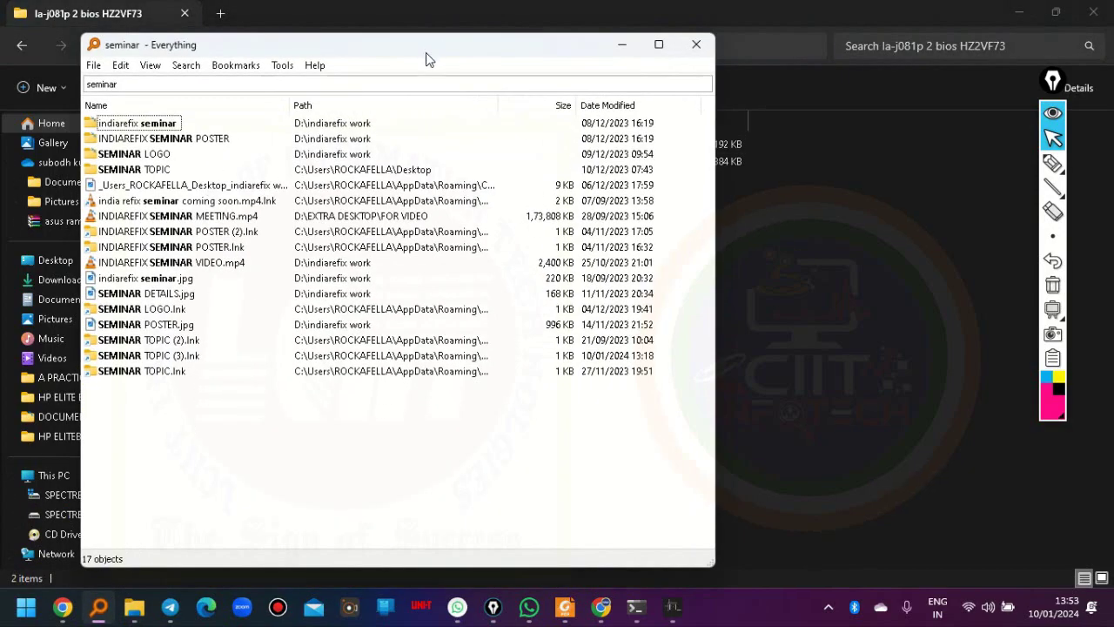
pyautogui.moveTo(426, 54); pyautogui.dragTo(722, 317)
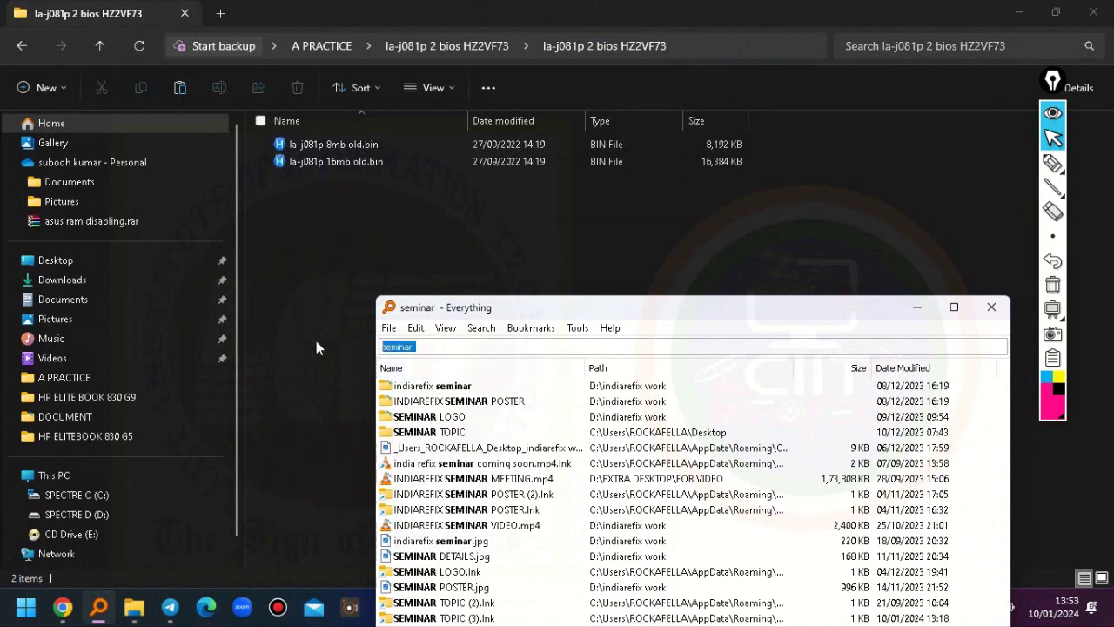
pyautogui.press('BackSpace')
pyautogui.write('l')
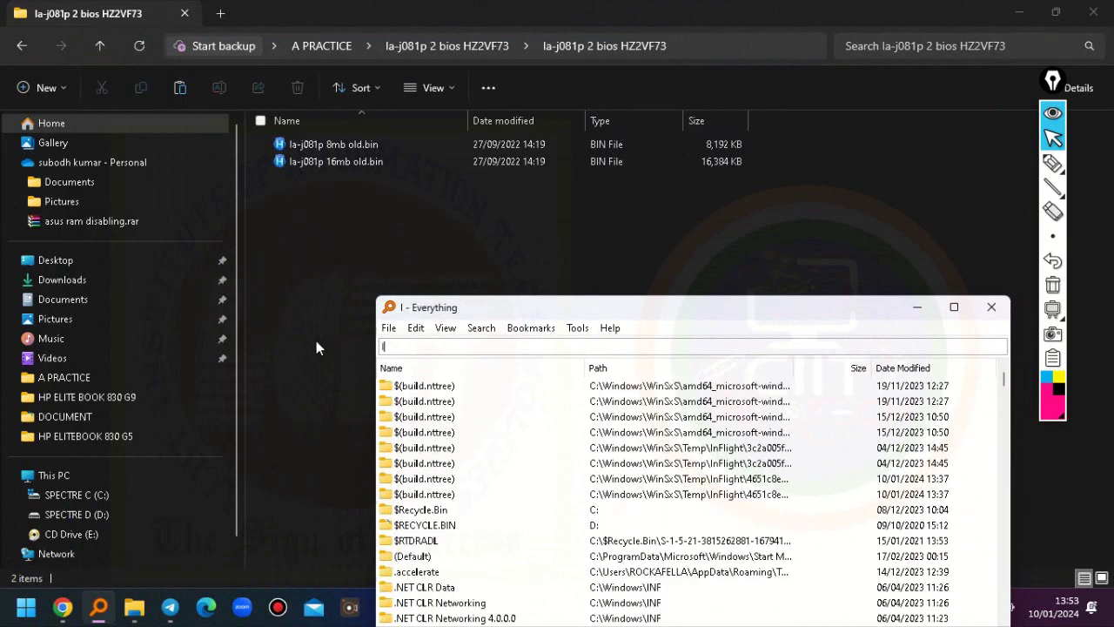
pyautogui.write('a-')
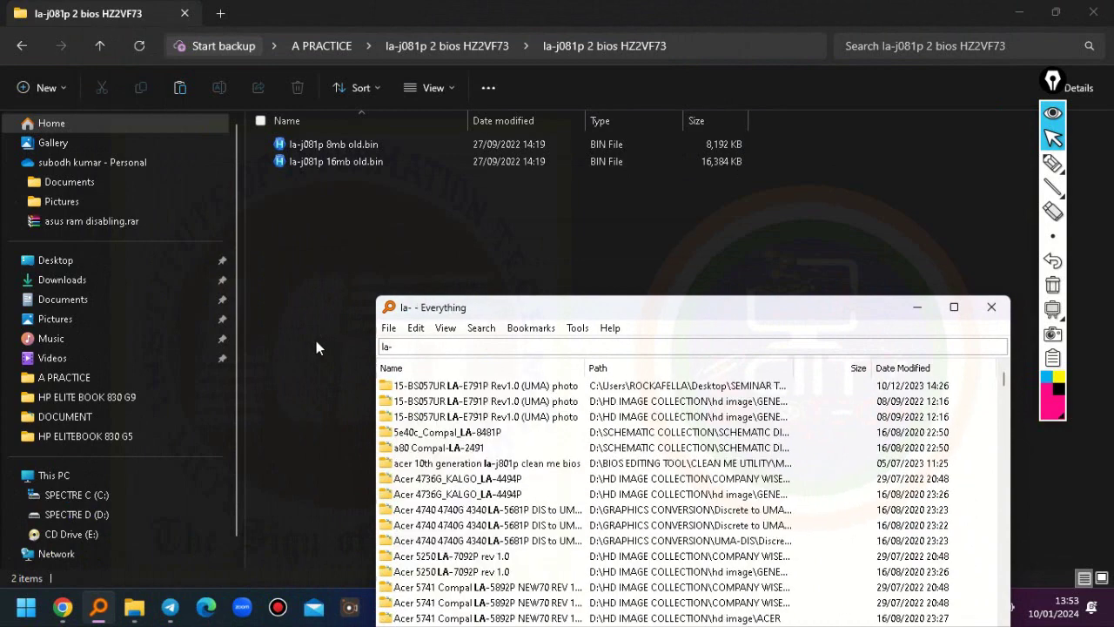
pyautogui.write('j081p')
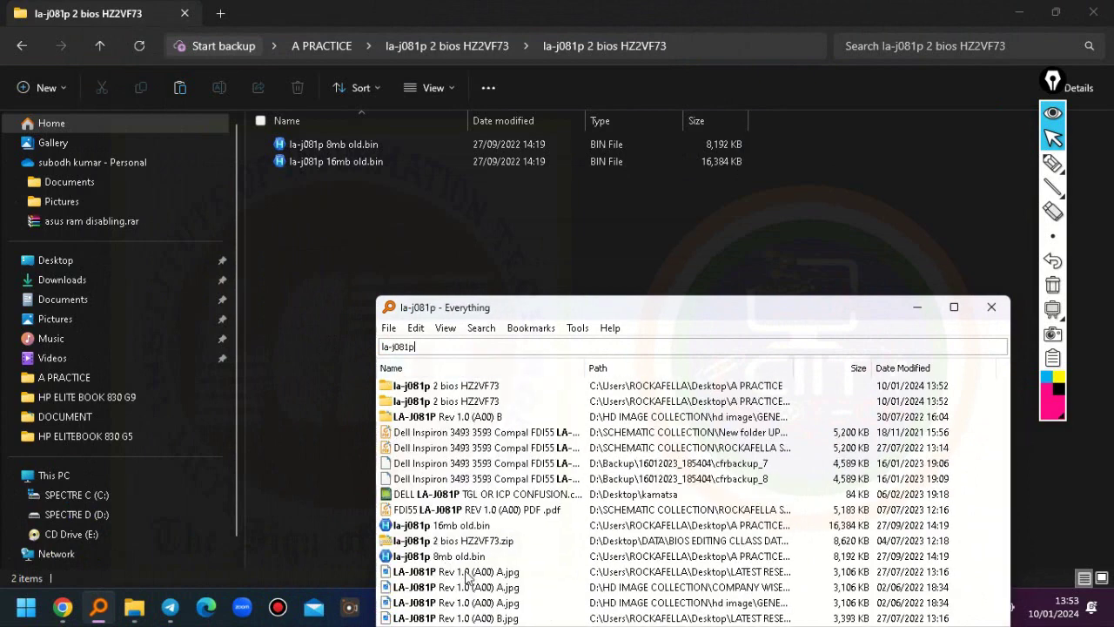
pyautogui.moveTo(558, 311); pyautogui.dragTo(563, 203)
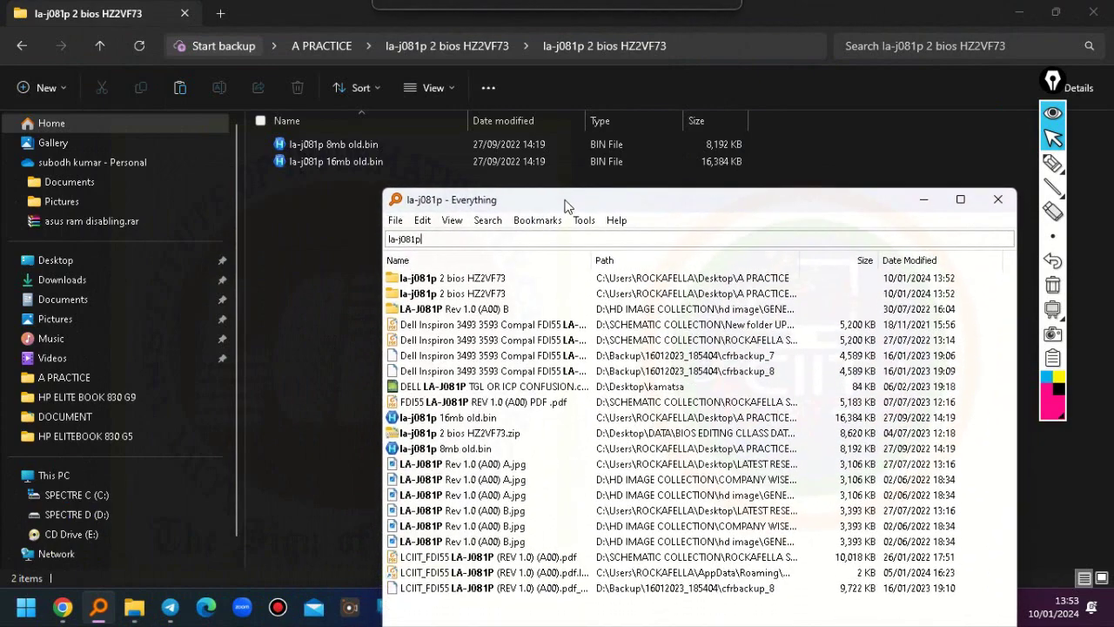
# - Open "LA-J081P Rev 1.0 (A00) A.jpg" and examine the two BIOS chips UC5 and UC6 beside the CPU up close
pyautogui.doubleClick(466, 470)
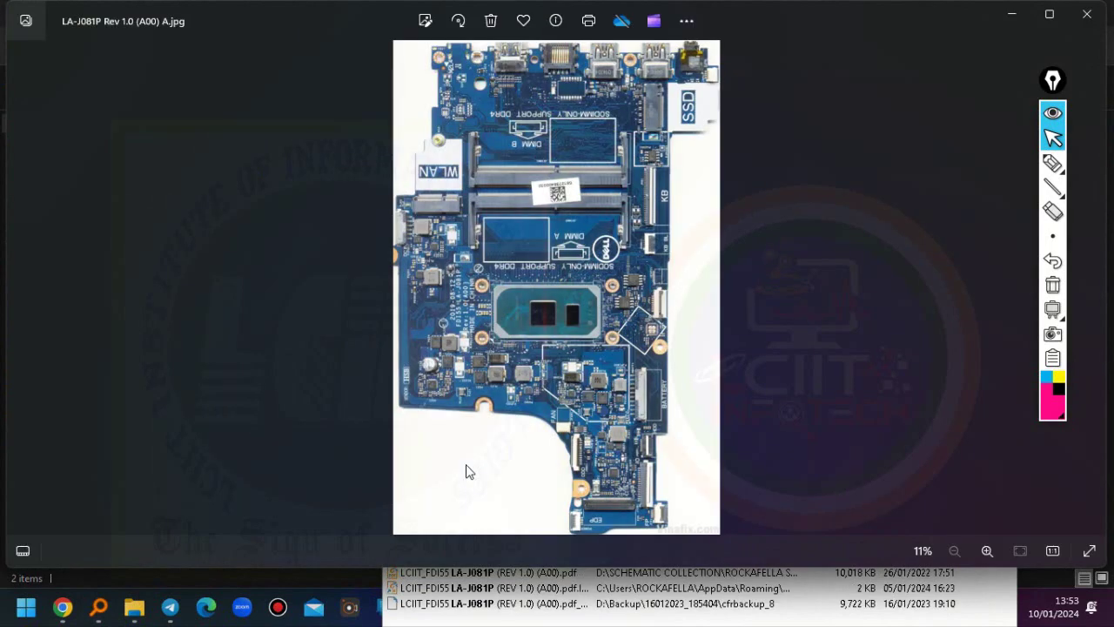
pyautogui.scroll(1, 568, 313)
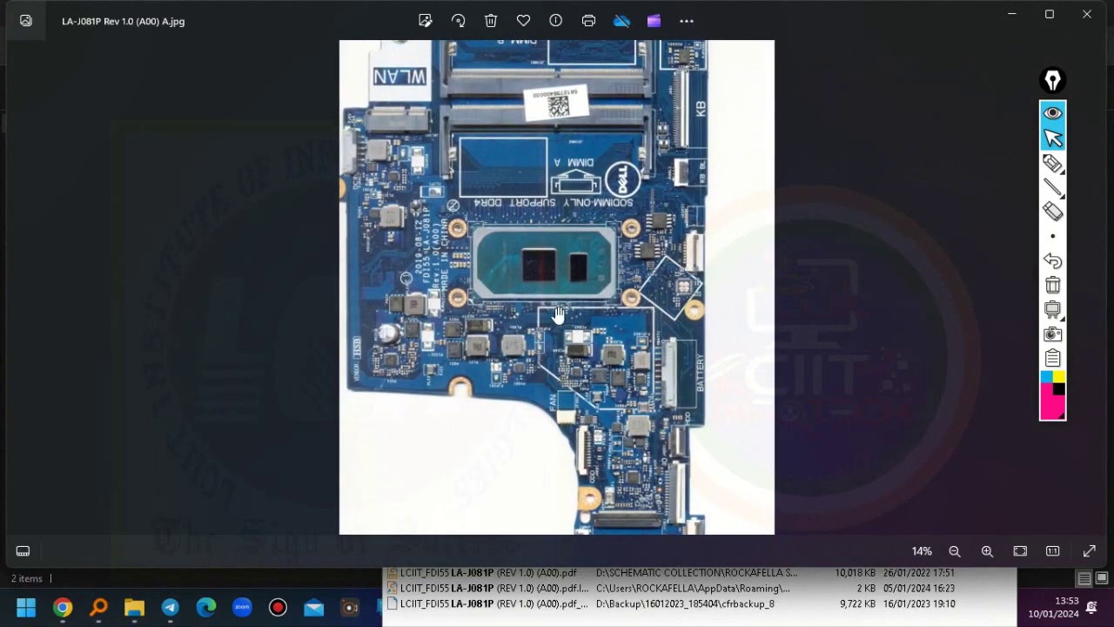
pyautogui.scroll(2, 662, 229)
pyautogui.scroll(4, 662, 229)
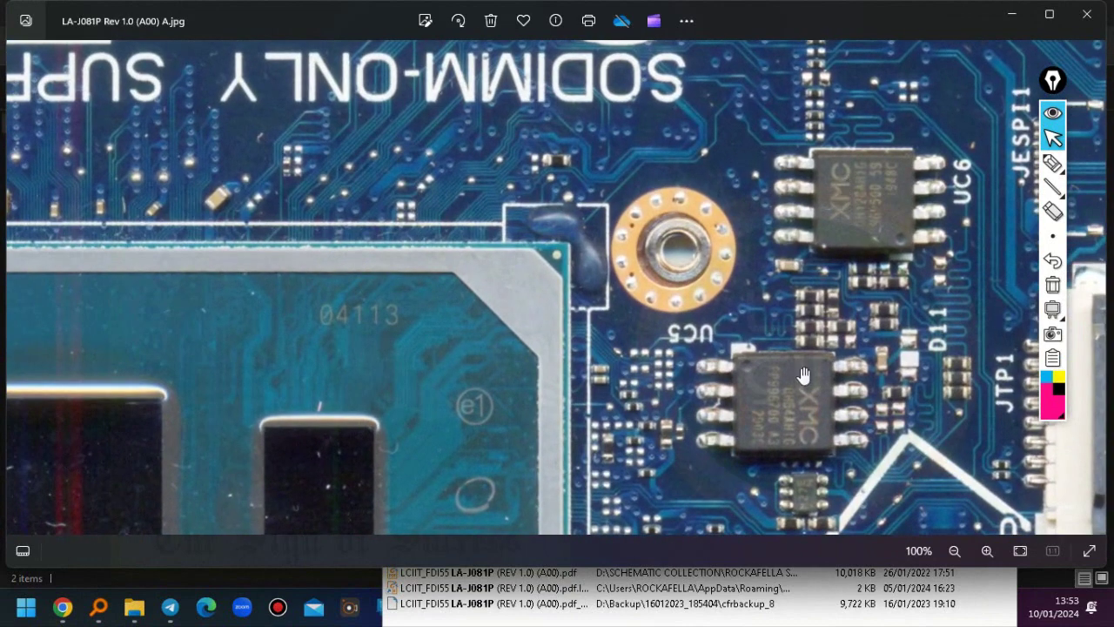
pyautogui.scroll(2, 812, 435)
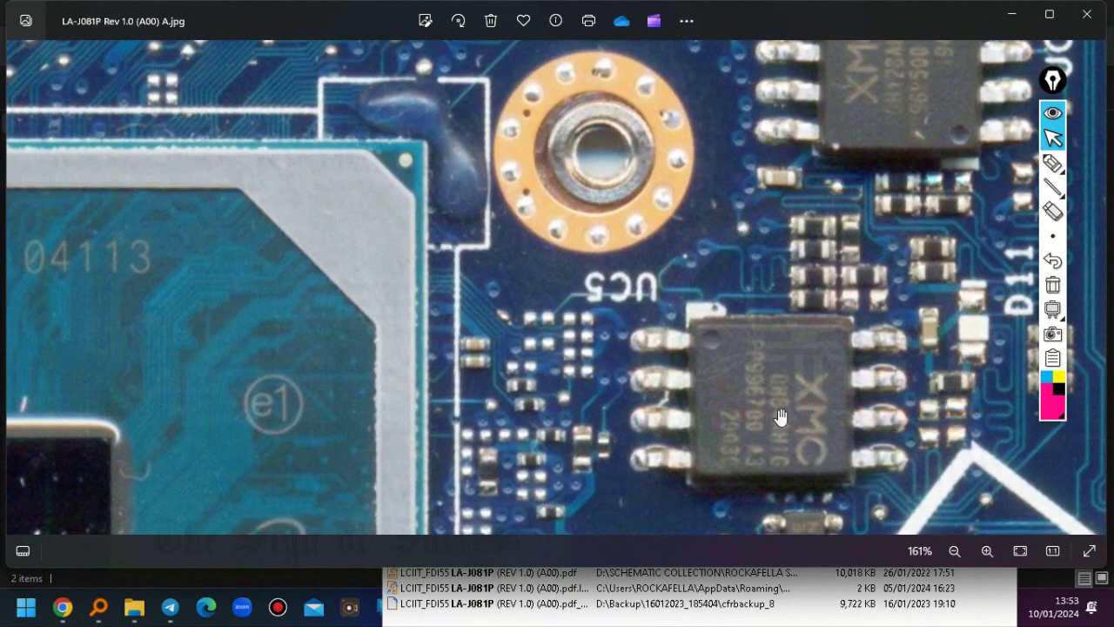
pyautogui.scroll(-2, 781, 418)
pyautogui.moveTo(852, 231); pyautogui.dragTo(852, 308)
pyautogui.scroll(3, 851, 308)
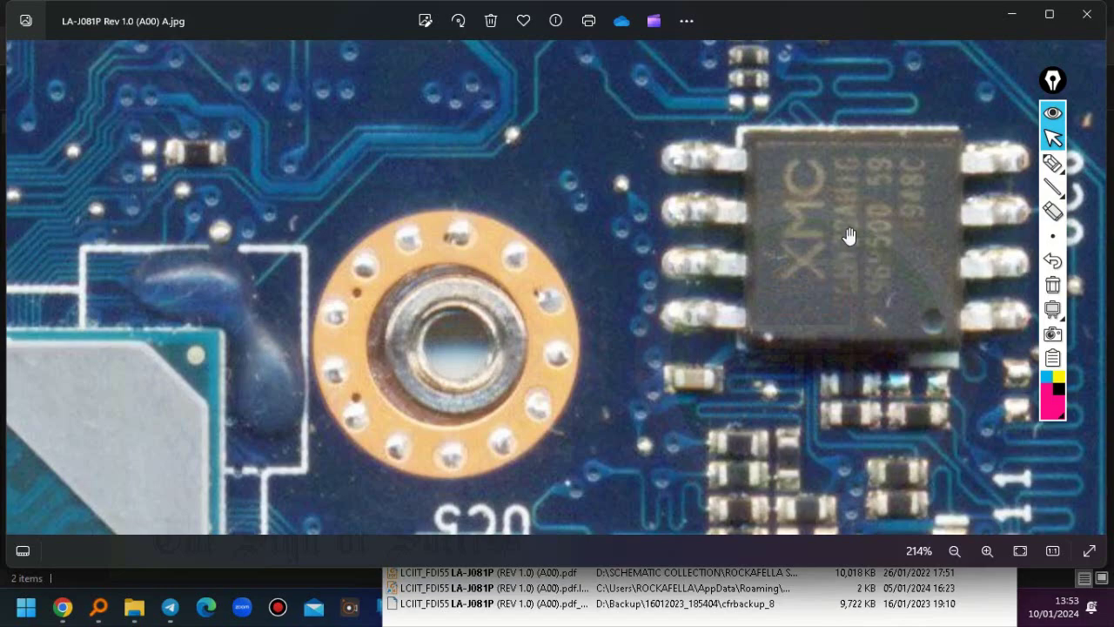
# - Inspect the CPU area of the board photo, then close the photo and the Everything search window
pyautogui.scroll(-8, 850, 232)
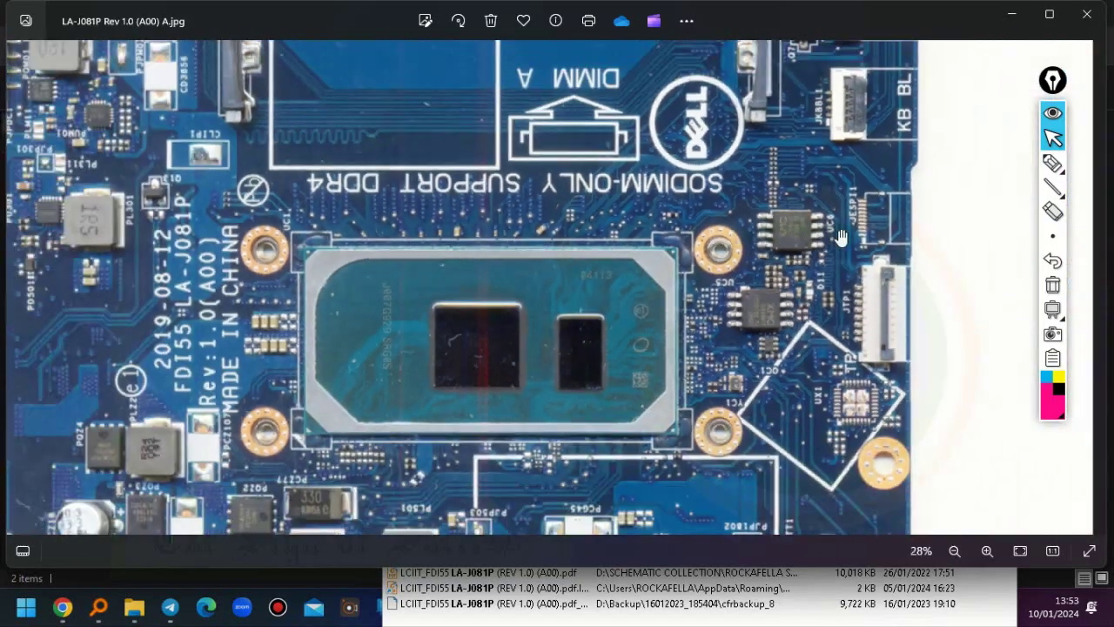
pyautogui.scroll(5, 542, 343)
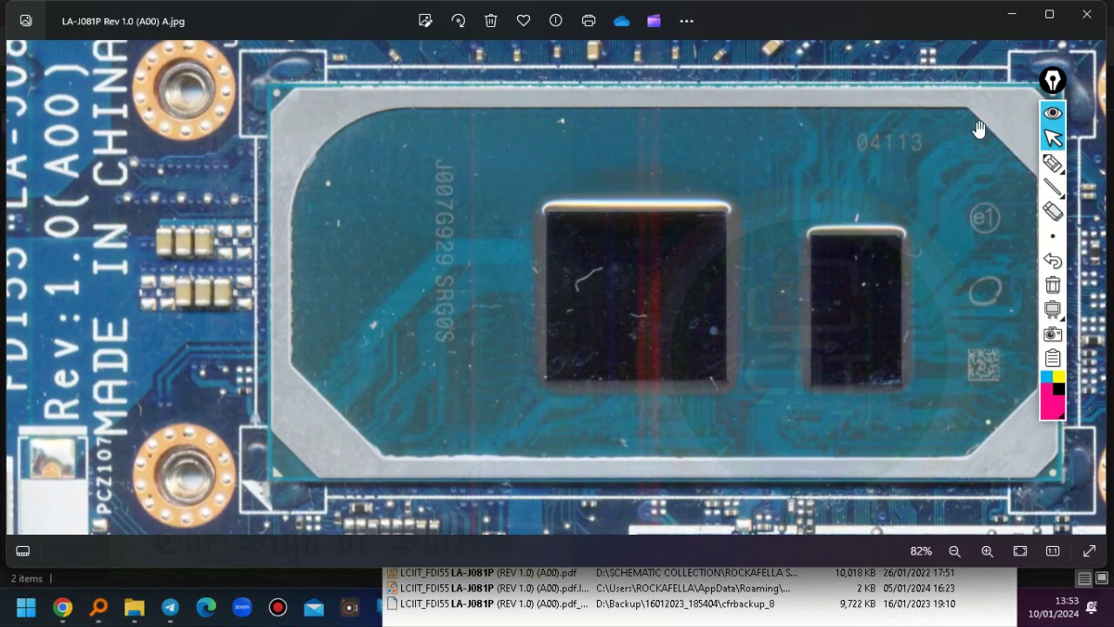
pyautogui.click(1085, 15)
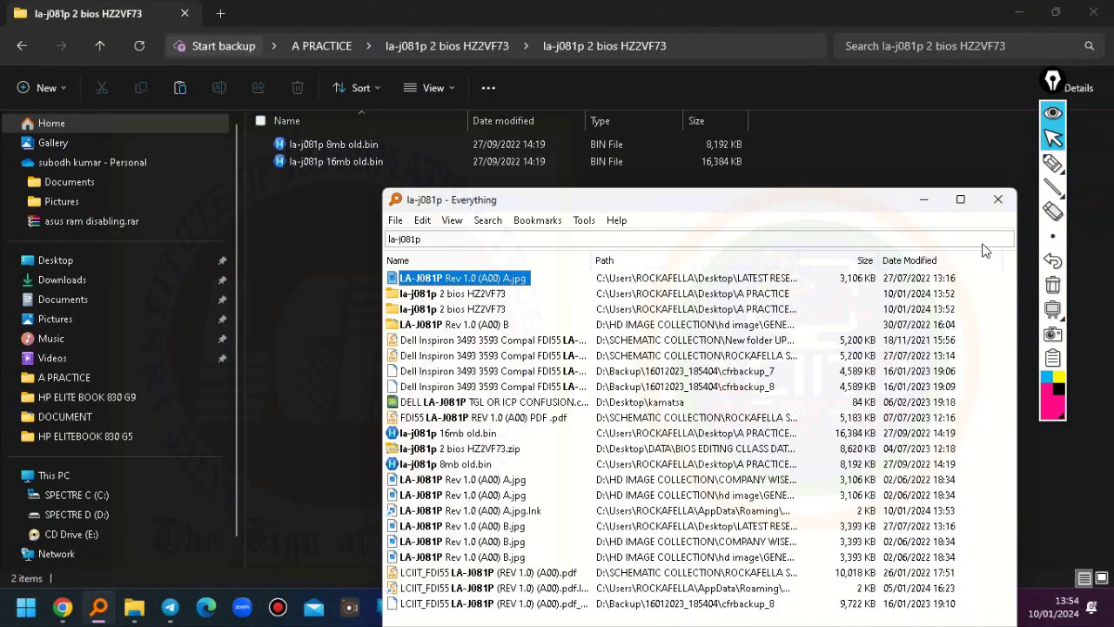
pyautogui.click(998, 199)
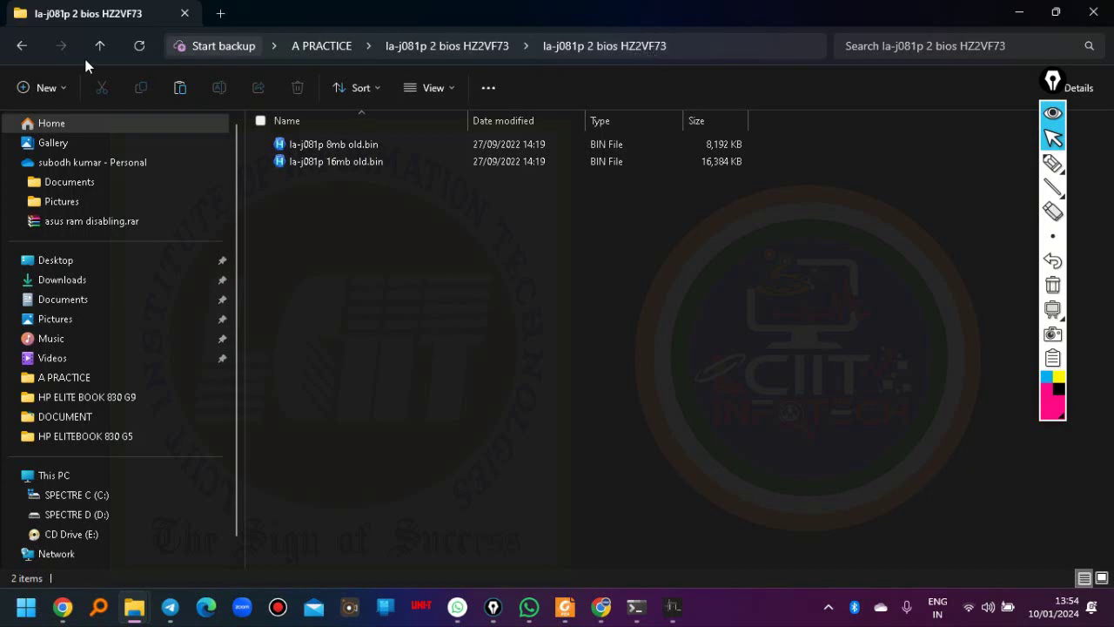
# - Return to the outer "la-j081p 2 bios HZ2VF73" folder and copy the service tag HZ2VF73 from the nested folder's name
pyautogui.click(22, 46)
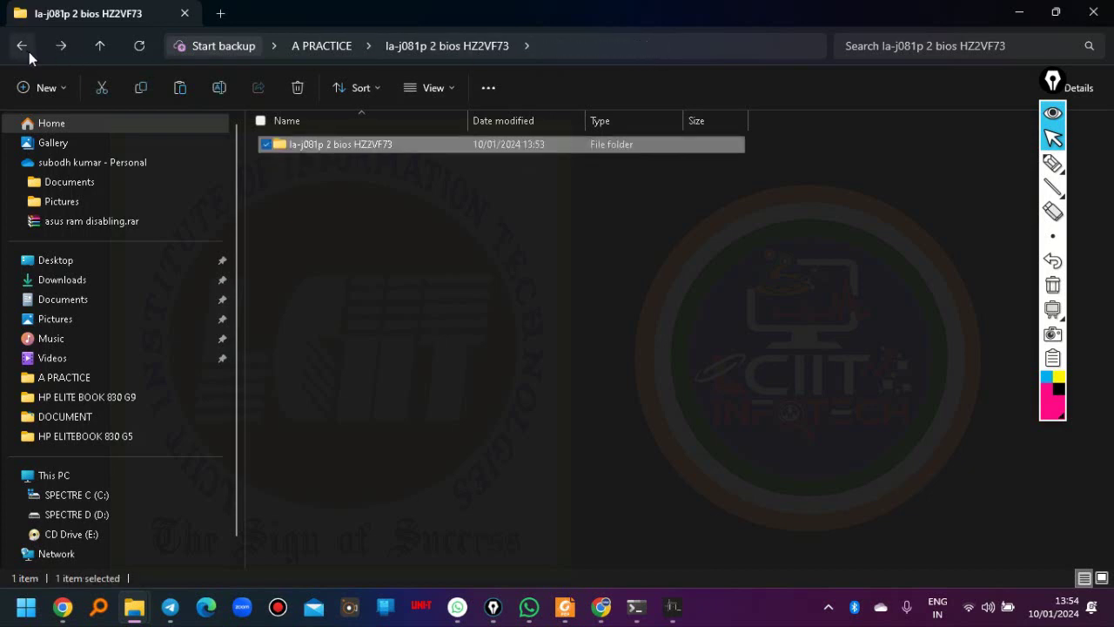
pyautogui.rightClick(359, 146)
pyautogui.click(444, 166)
pyautogui.rightClick(356, 149)
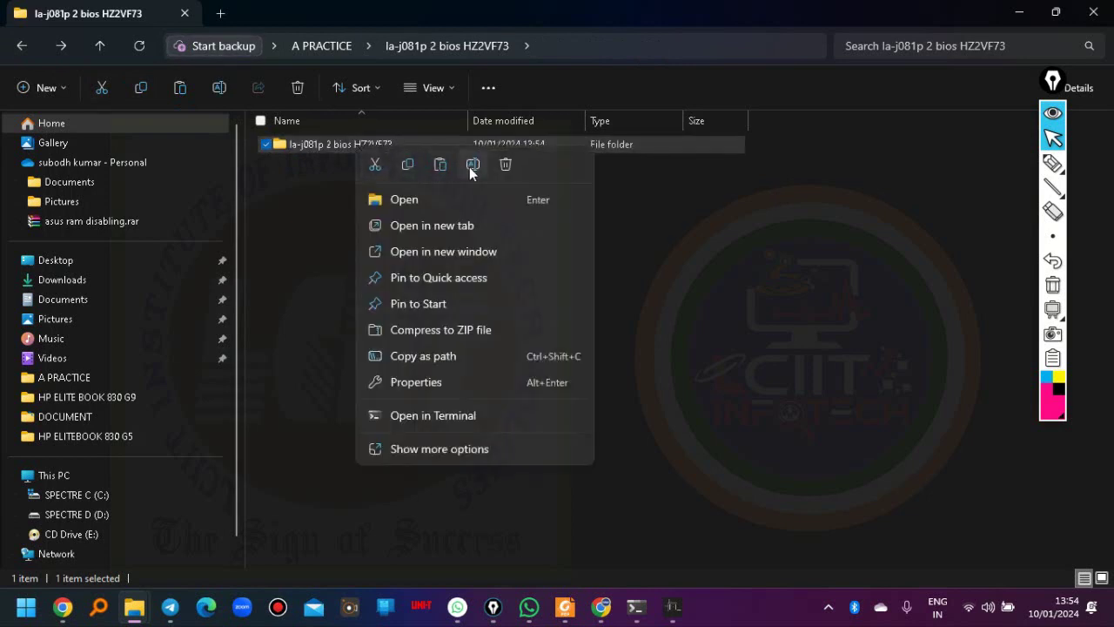
pyautogui.click(438, 165)
pyautogui.click(394, 143)
pyautogui.press('BackSpace')
pyautogui.press('BackSpace')
pyautogui.press('BackSpace')
pyautogui.press('BackSpace')
pyautogui.press('BackSpace')
pyautogui.press('BackSpace')
pyautogui.press('BackSpace')
pyautogui.press('BackSpace')
pyautogui.press('BackSpace')
pyautogui.press('BackSpace')
pyautogui.press('BackSpace')
pyautogui.press('BackSpace')
pyautogui.press('BackSpace')
pyautogui.press('BackSpace')
pyautogui.press('BackSpace')
pyautogui.press('BackSpace')
pyautogui.press('BackSpace')
pyautogui.press('BackSpace')
pyautogui.press('BackSpace')
pyautogui.press('BackSpace')
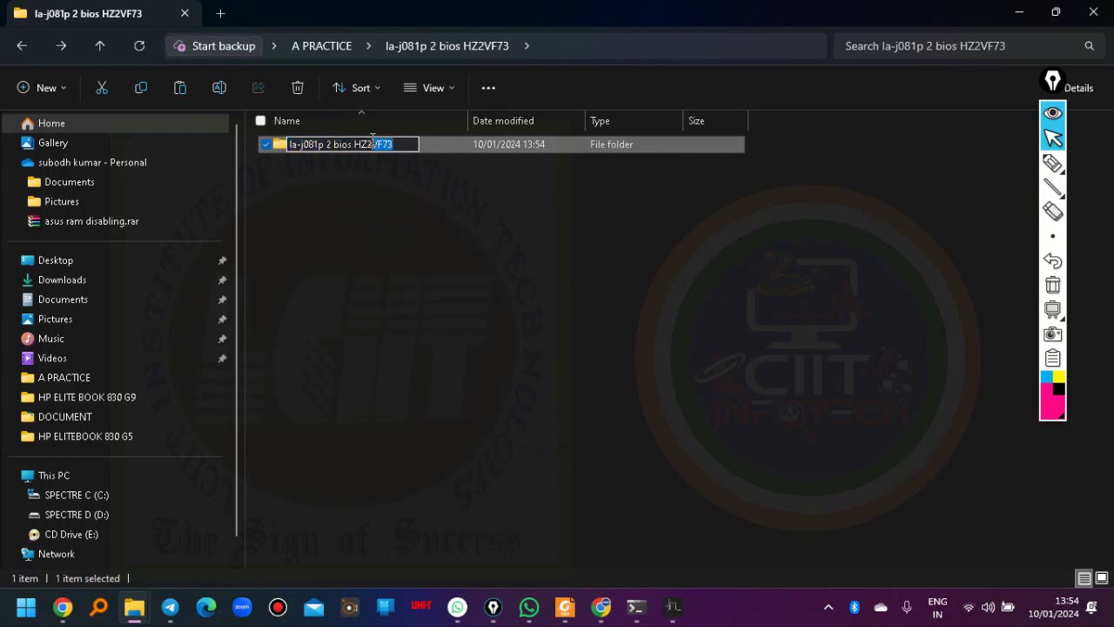
pyautogui.hotkey('ctrl', 'z')
pyautogui.rightClick(361, 145)
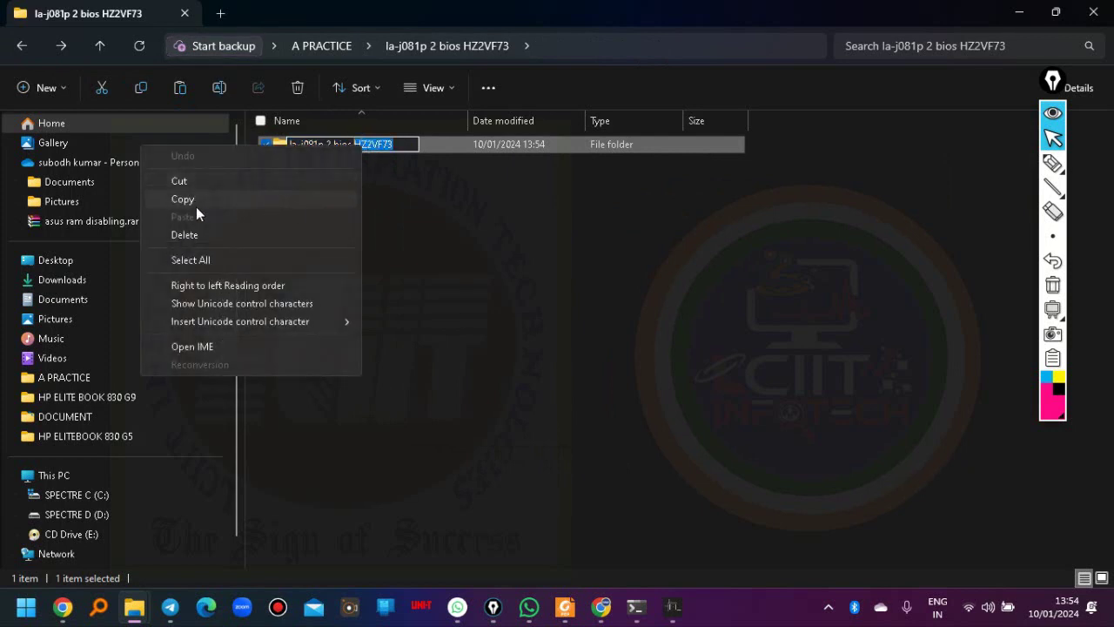
pyautogui.click(187, 200)
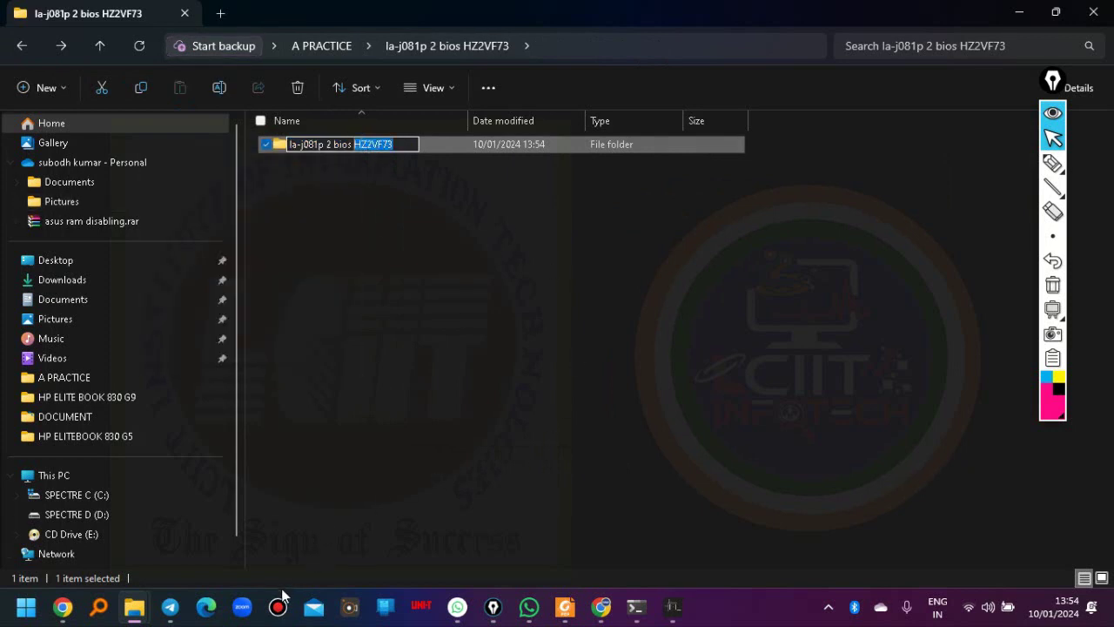
# - Switch to Chrome, open Dell's Drivers & Downloads support page and look up the product with the copied service tag
pyautogui.click(599, 612)
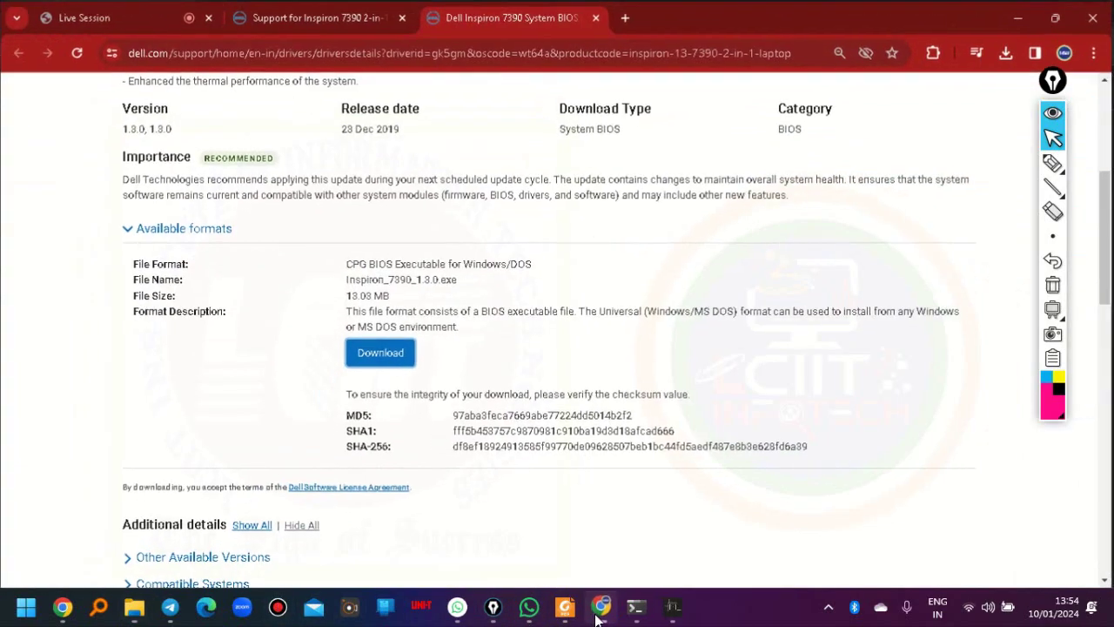
pyautogui.scroll(4, 389, 222)
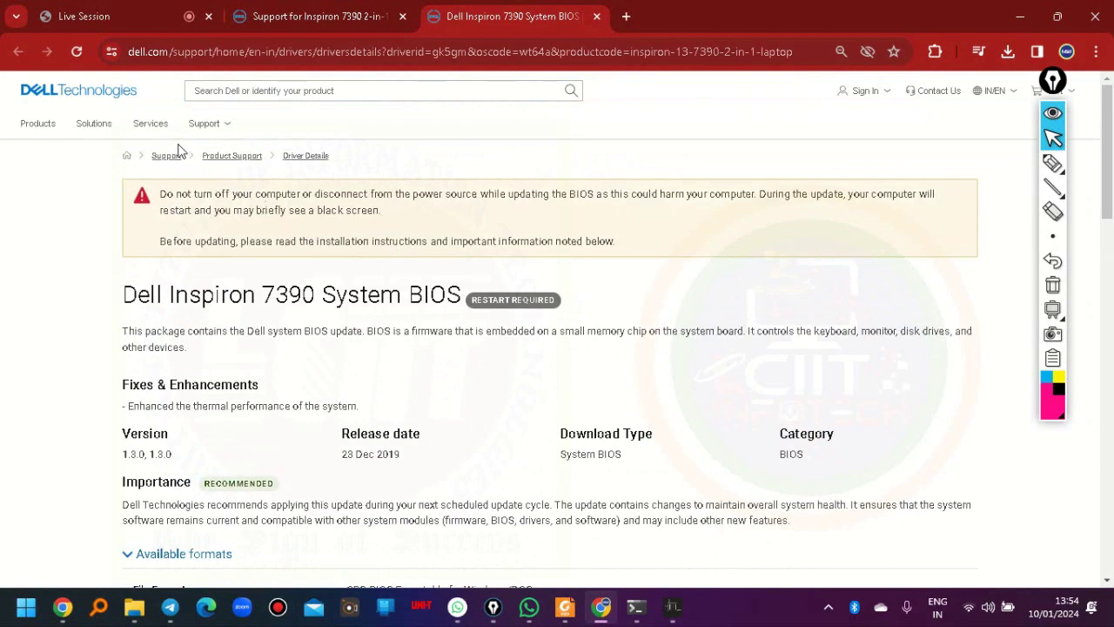
pyautogui.click(200, 123)
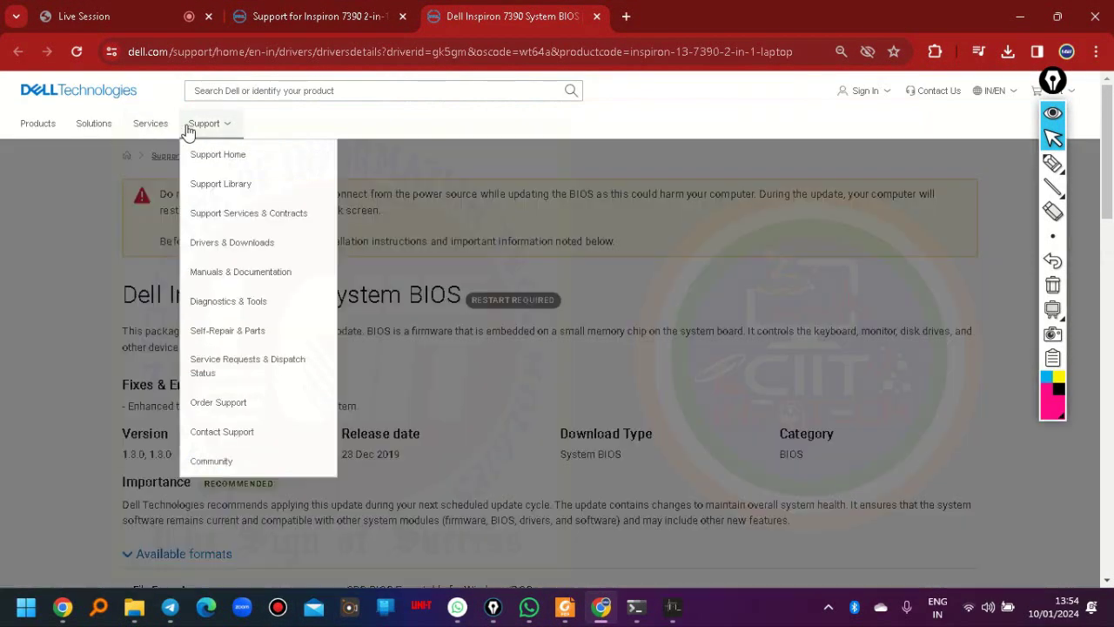
pyautogui.click(211, 248)
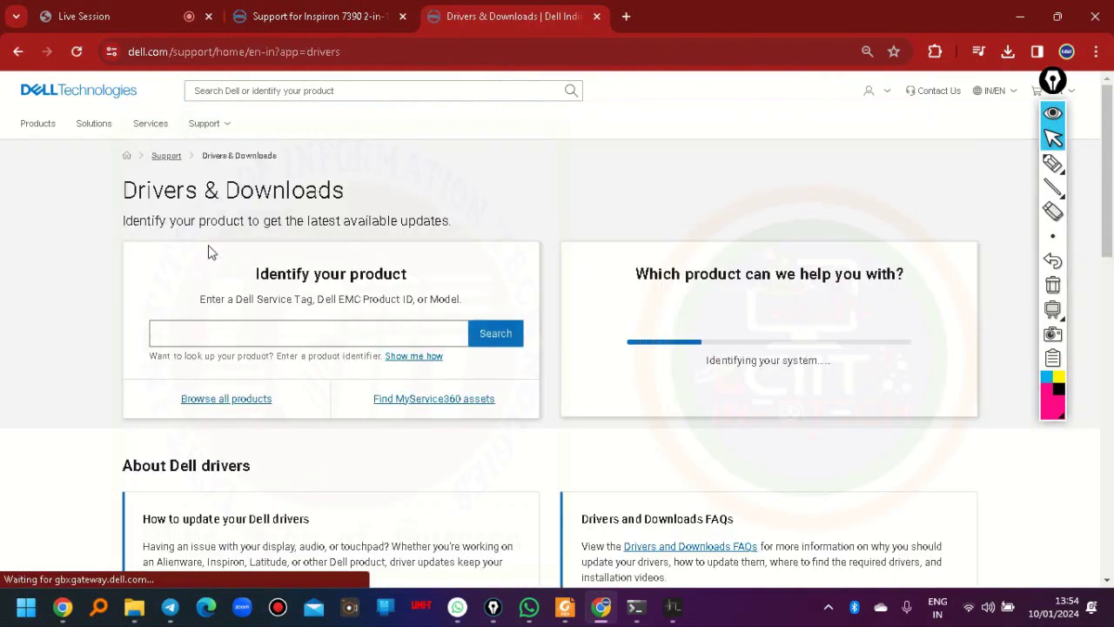
pyautogui.rightClick(237, 331)
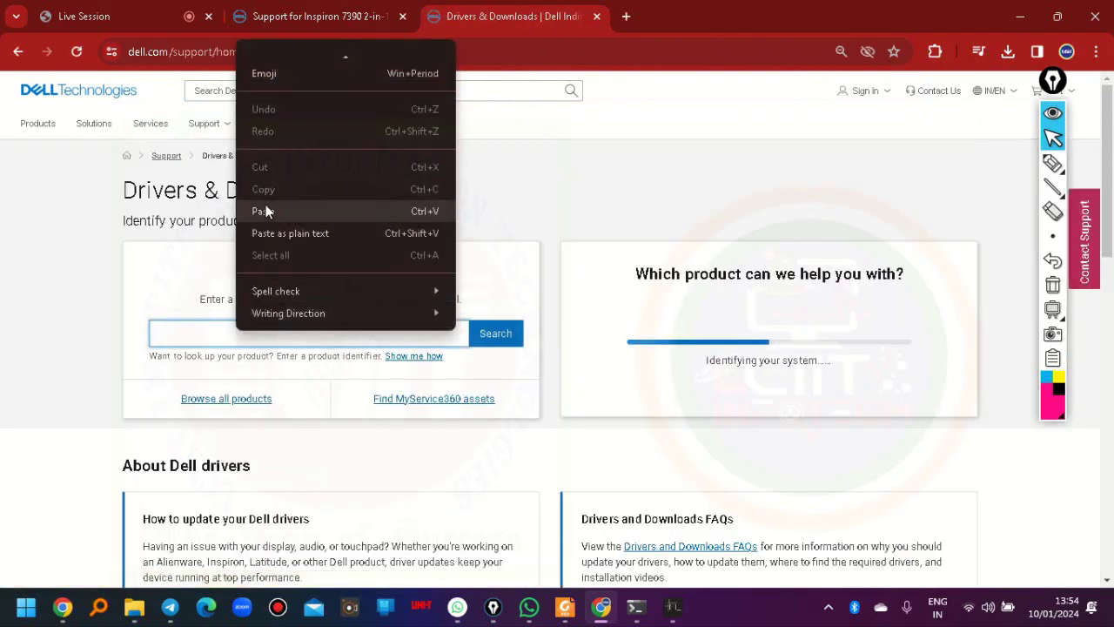
pyautogui.click(270, 211)
pyautogui.click(510, 343)
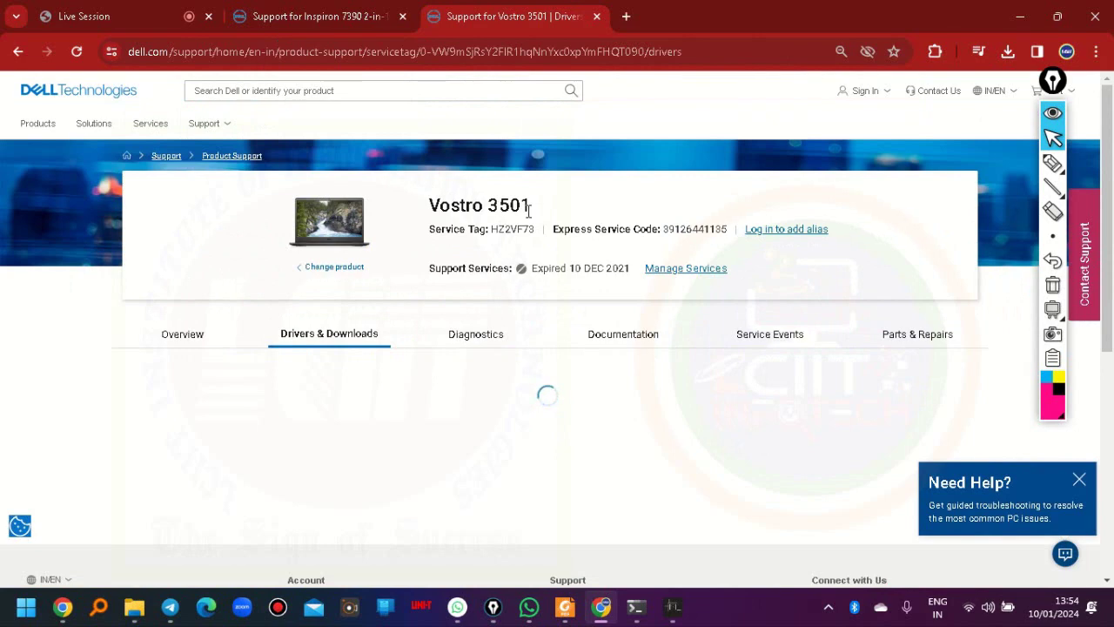
pyautogui.scroll(-3, 511, 323)
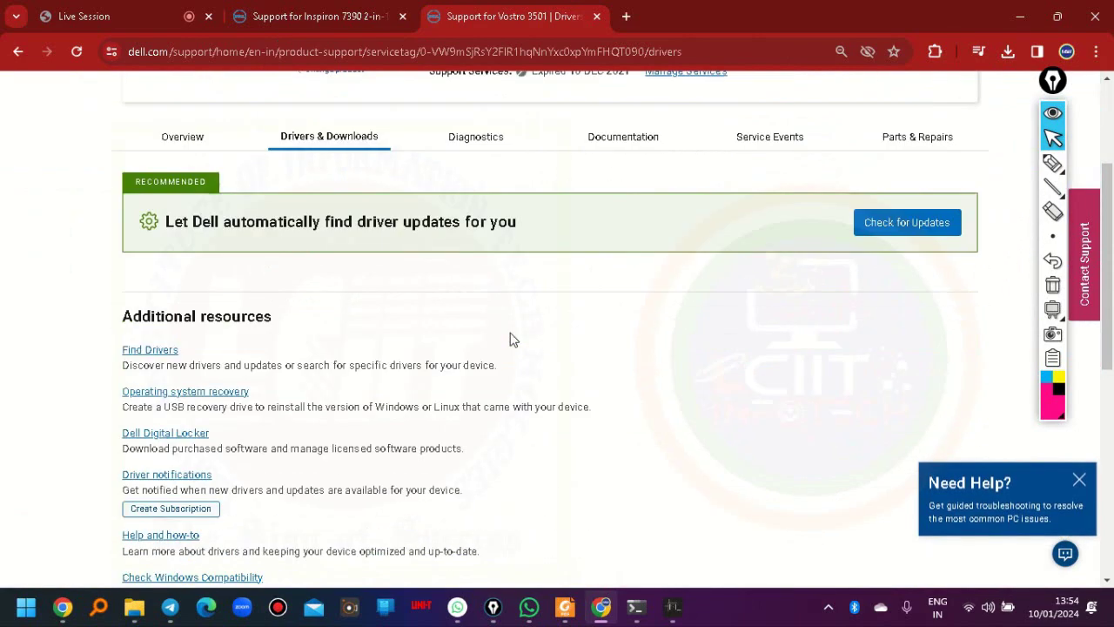
pyautogui.scroll(2, 589, 318)
pyautogui.click(889, 351)
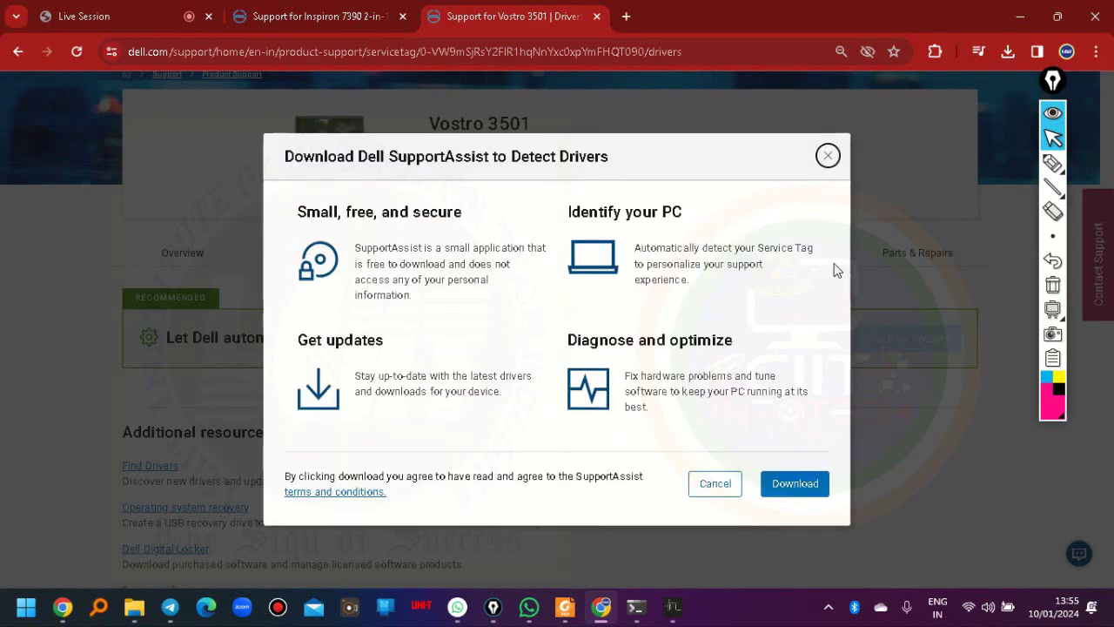
pyautogui.click(715, 484)
# - Filter the Vostro 3501 driver list to the System BIOS download type
pyautogui.scroll(-2, 348, 514)
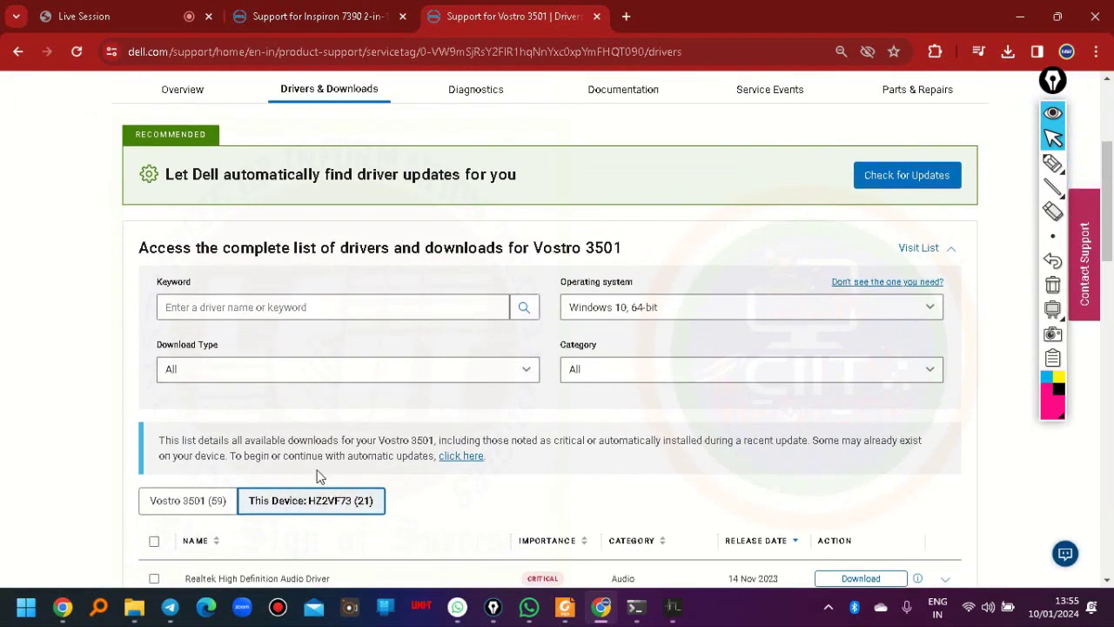
pyautogui.click(269, 378)
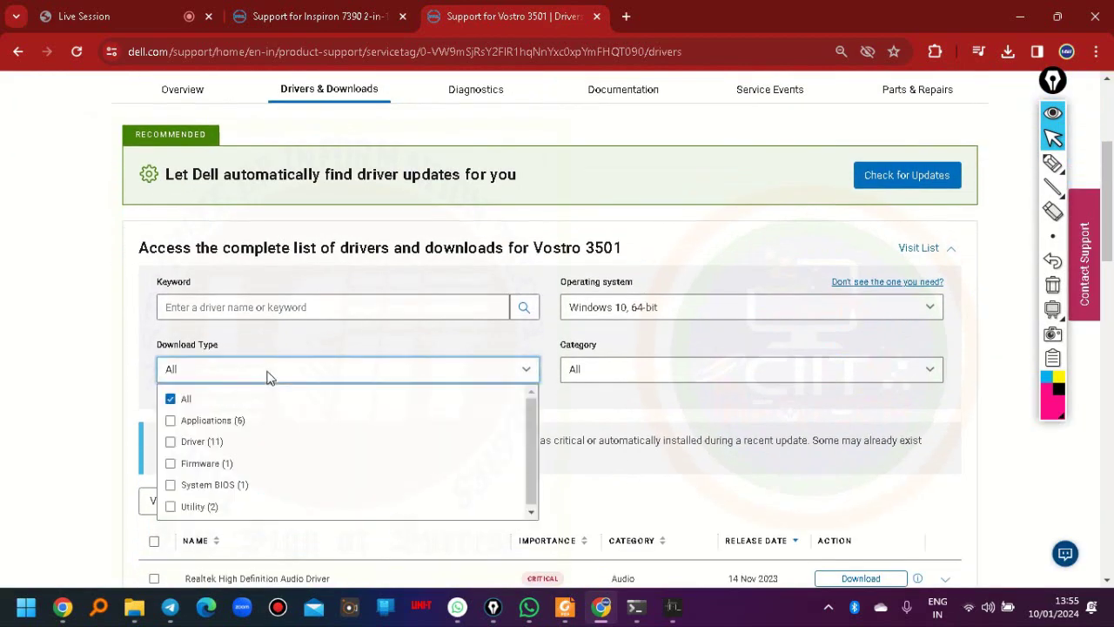
pyautogui.click(232, 489)
pyautogui.click(510, 548)
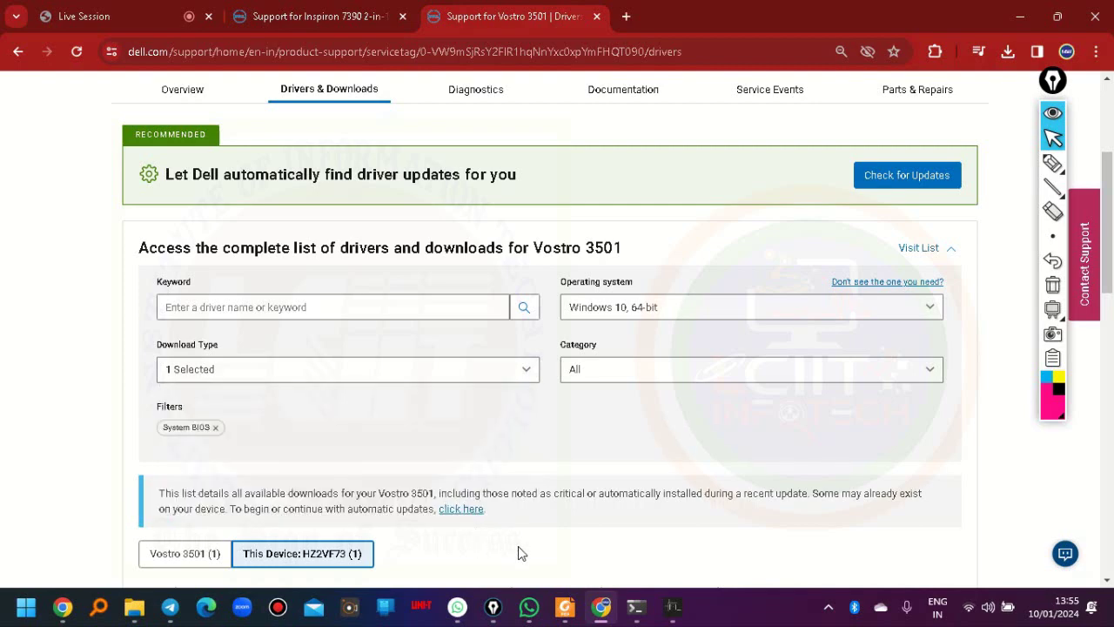
pyautogui.scroll(-3, 518, 553)
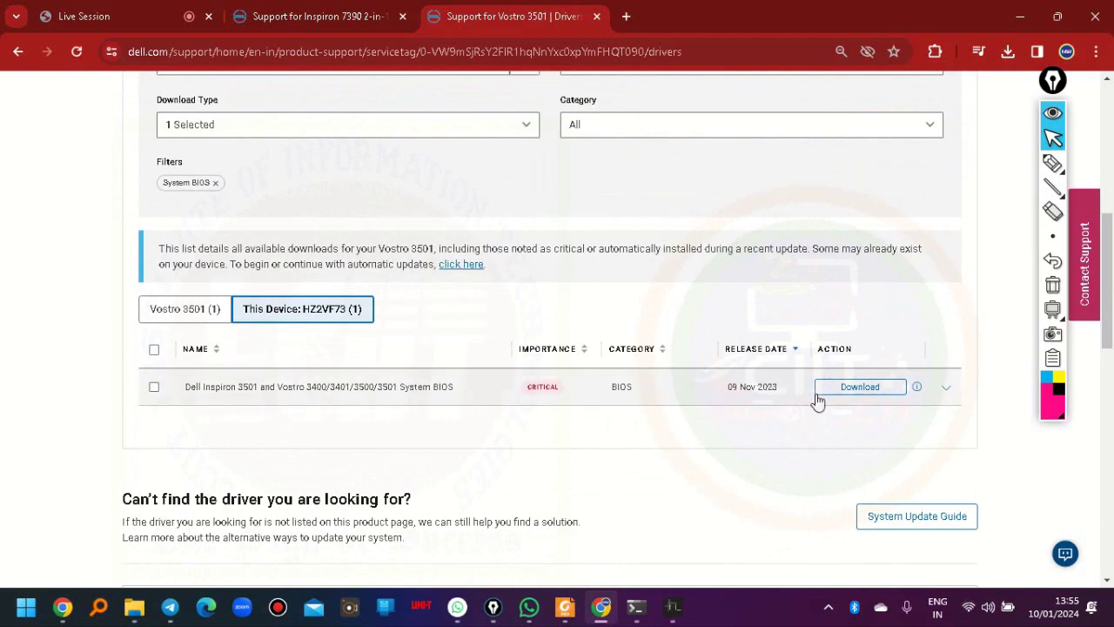
# - Expand the System BIOS entry's details, list its older versions and open the page for version 1.7.1
pyautogui.click(947, 392)
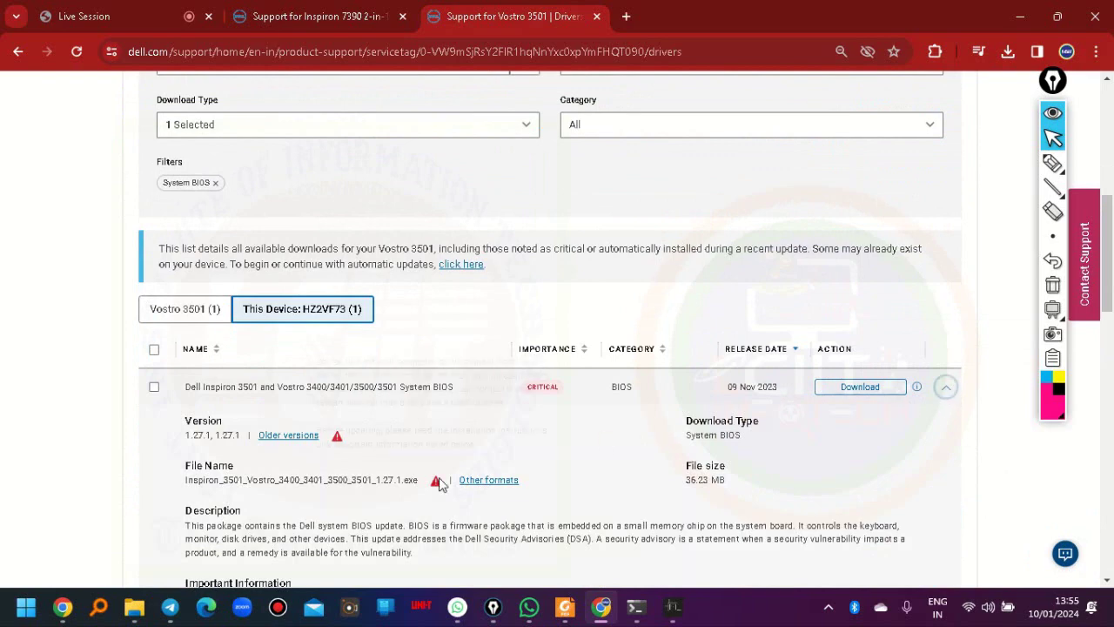
pyautogui.click(288, 438)
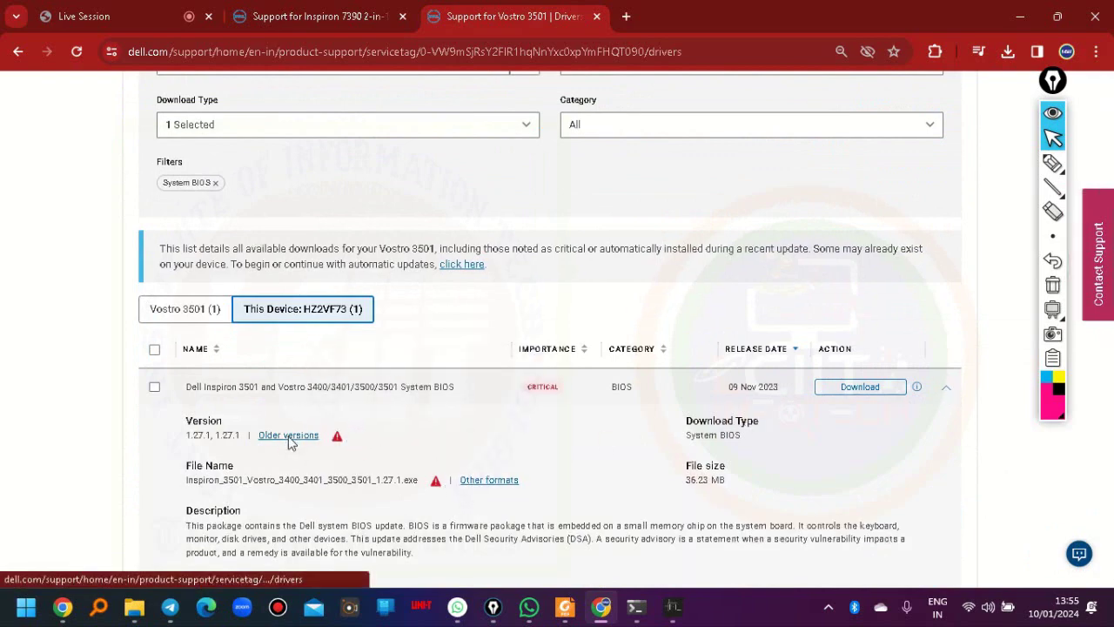
pyautogui.scroll(-4, 492, 449)
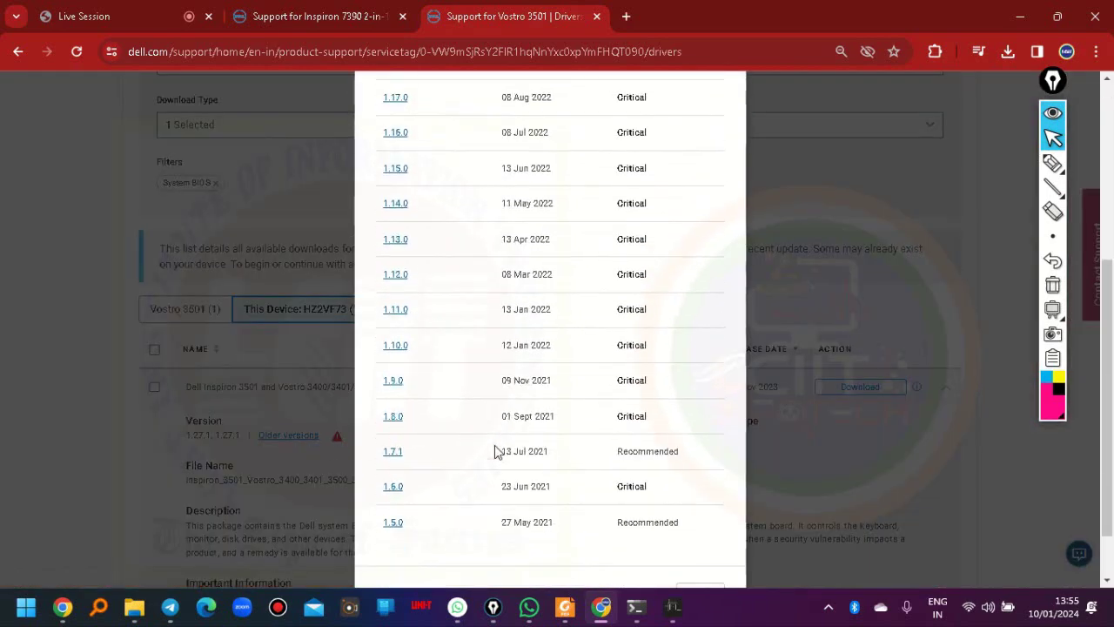
pyautogui.scroll(3, 494, 451)
pyautogui.scroll(-3, 494, 451)
pyautogui.click(394, 452)
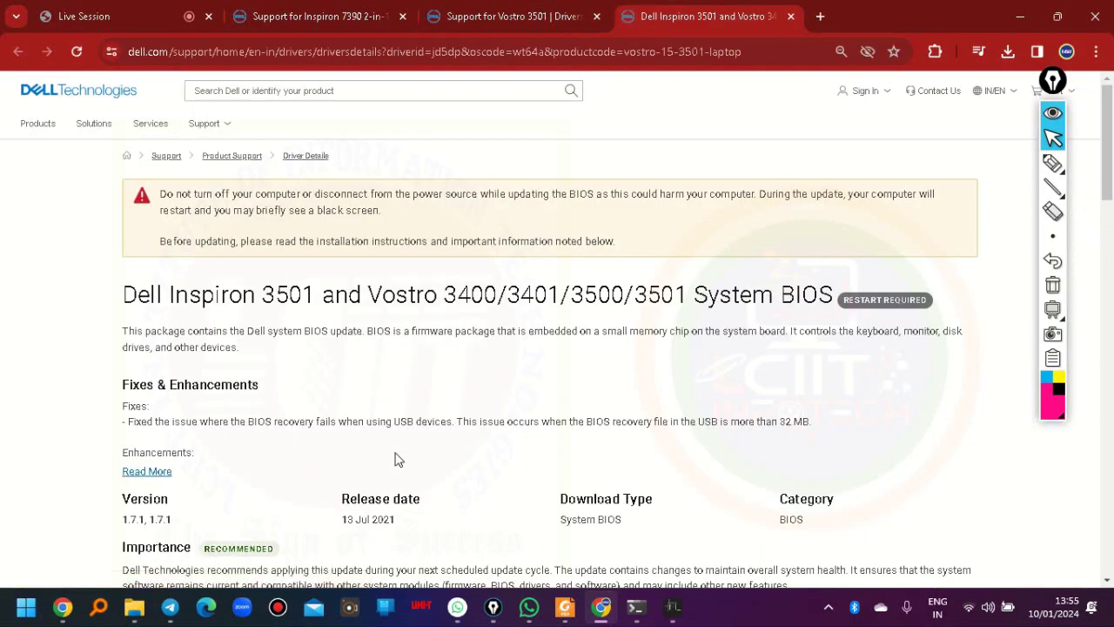
# - Download Inspiron_3501_Vostro_3400_3401_3500_3501_1.7.1.exe and save it in the outer la-j081p 2 bios folder inside A PRACTICE
pyautogui.scroll(-4, 395, 459)
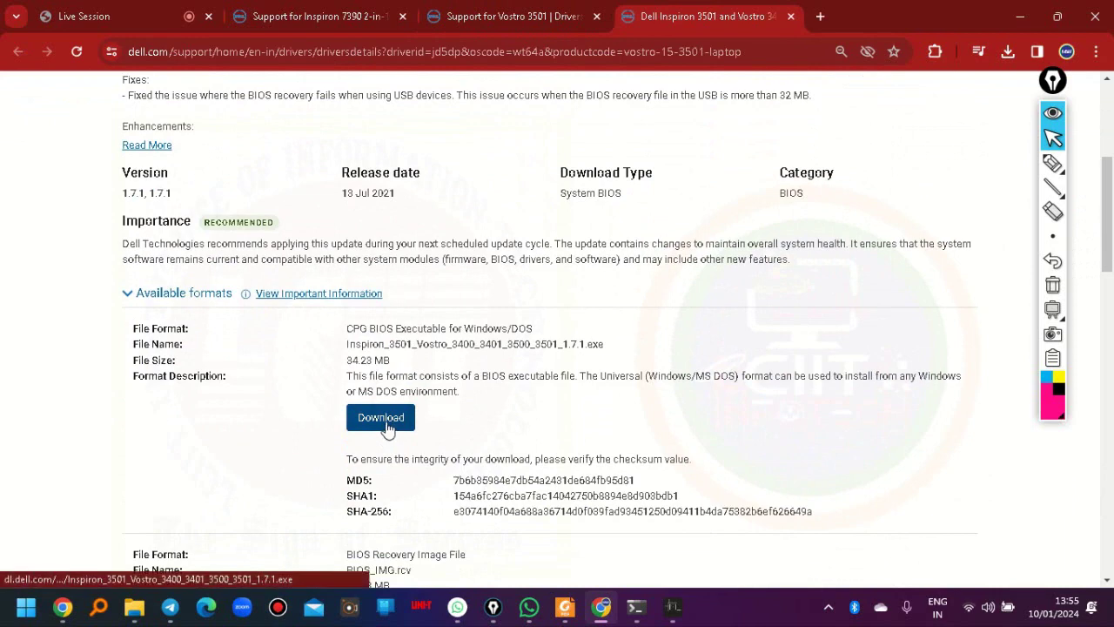
pyautogui.click(387, 427)
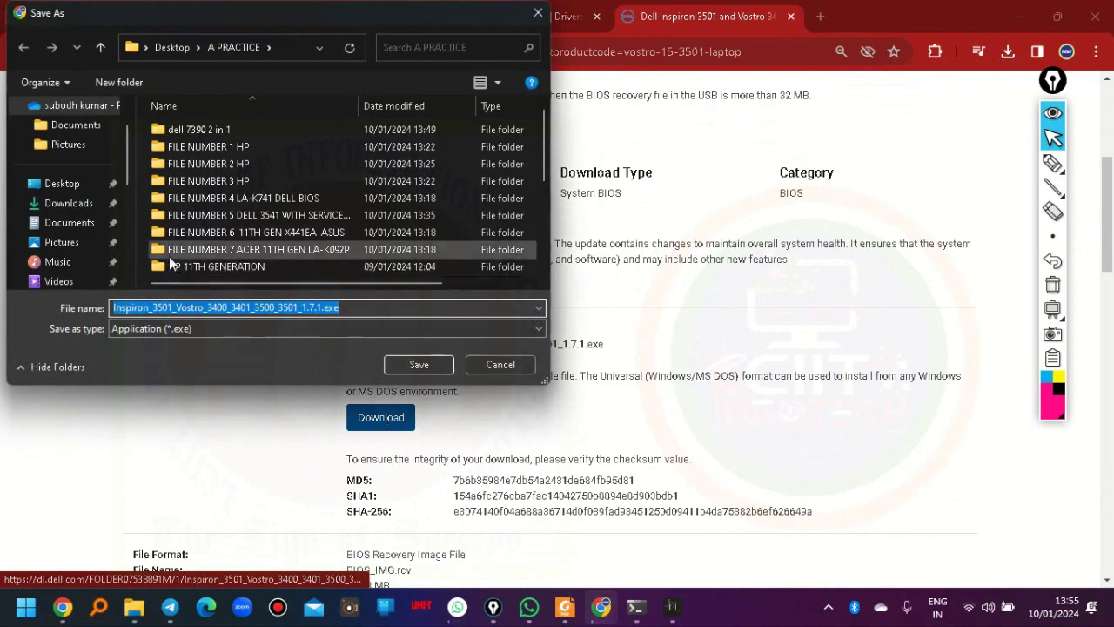
pyautogui.scroll(-4, 178, 234)
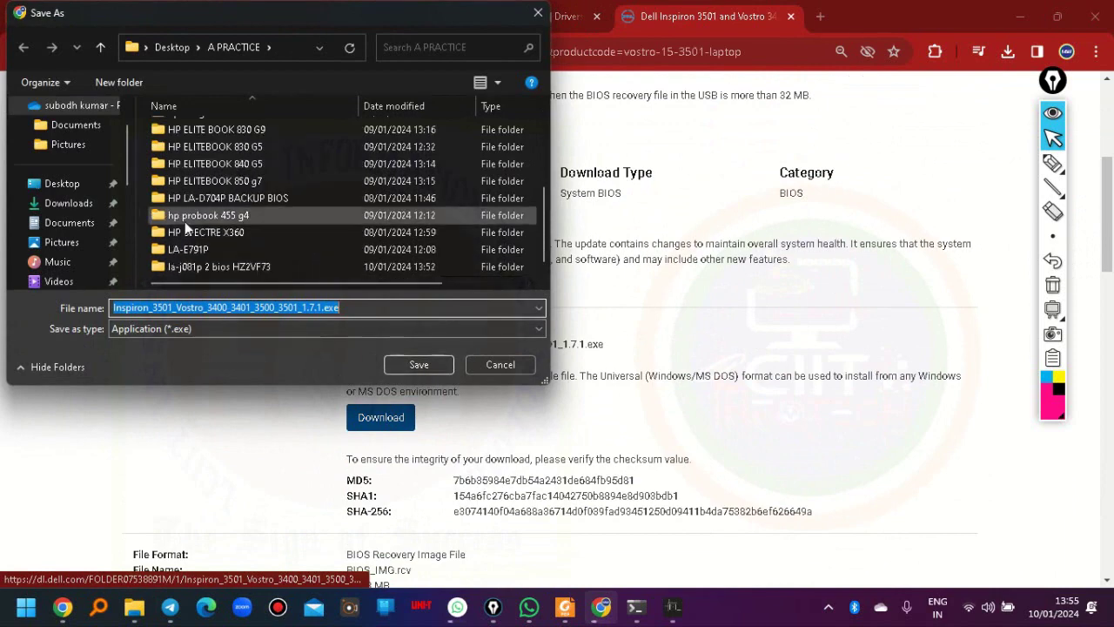
pyautogui.doubleClick(211, 267)
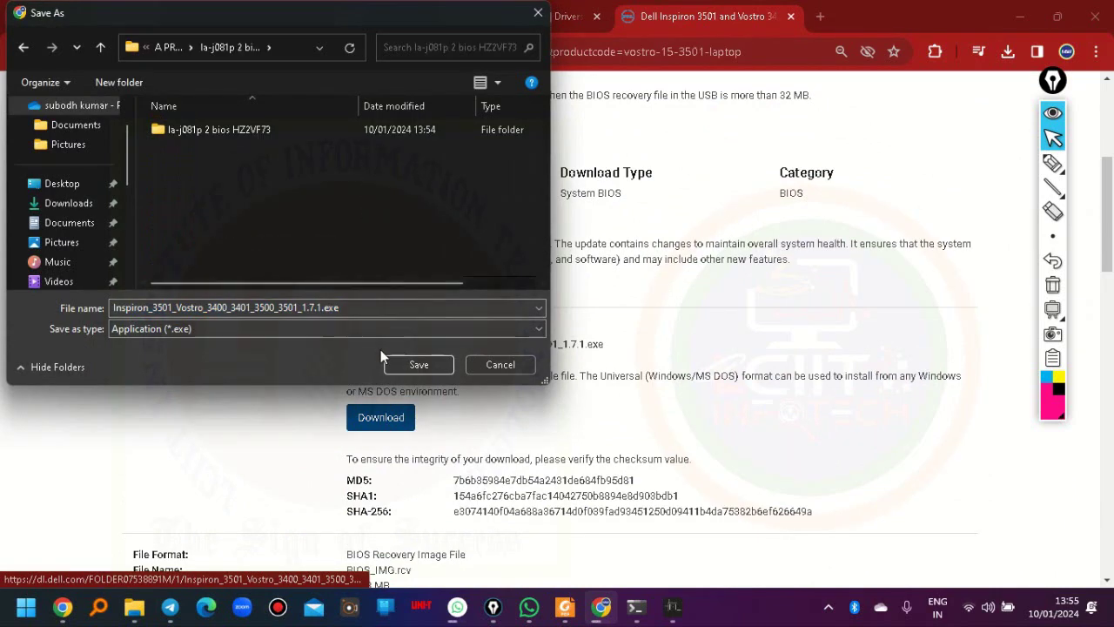
pyautogui.click(410, 366)
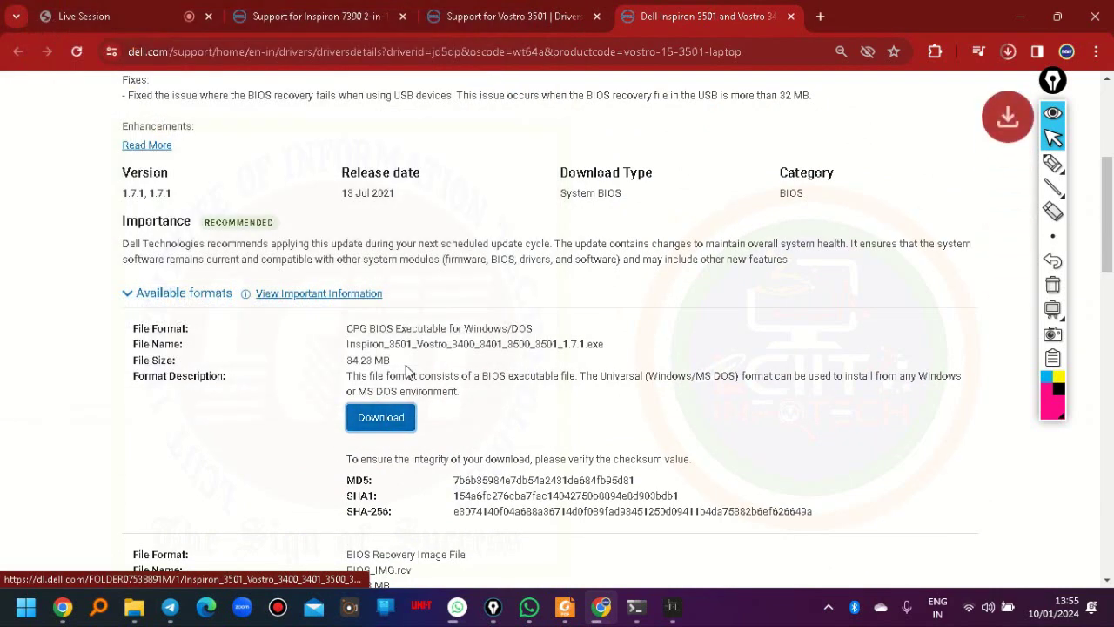
# - Minimize Chrome, reduce the la-j081p folder window to a smaller size and move it aside over the desktop
pyautogui.click(1021, 18)
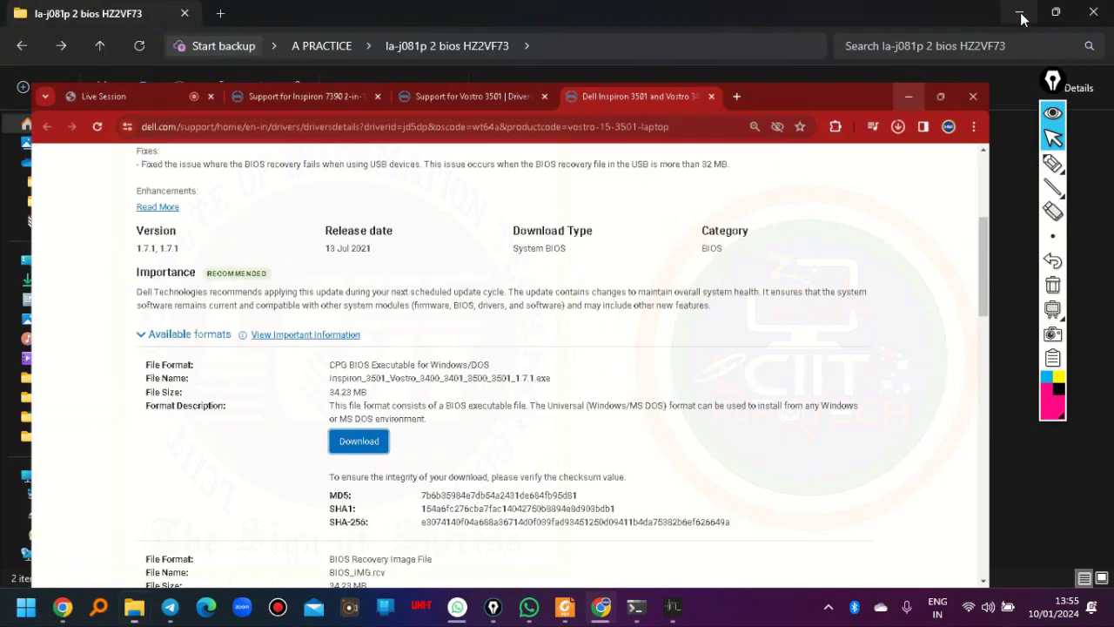
pyautogui.click(436, 200)
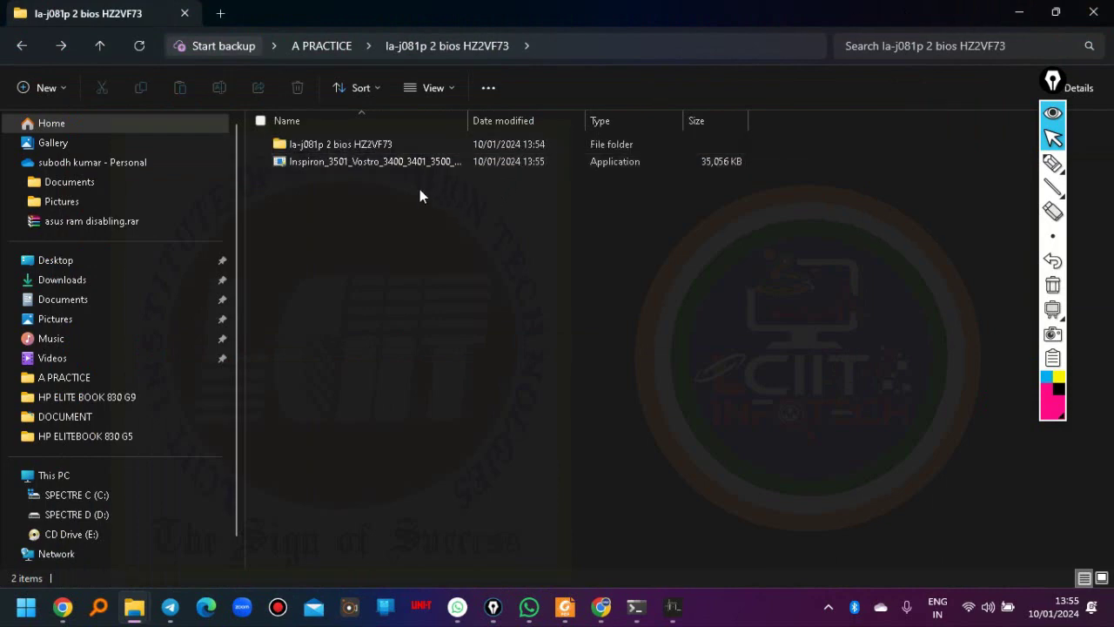
pyautogui.click(1055, 14)
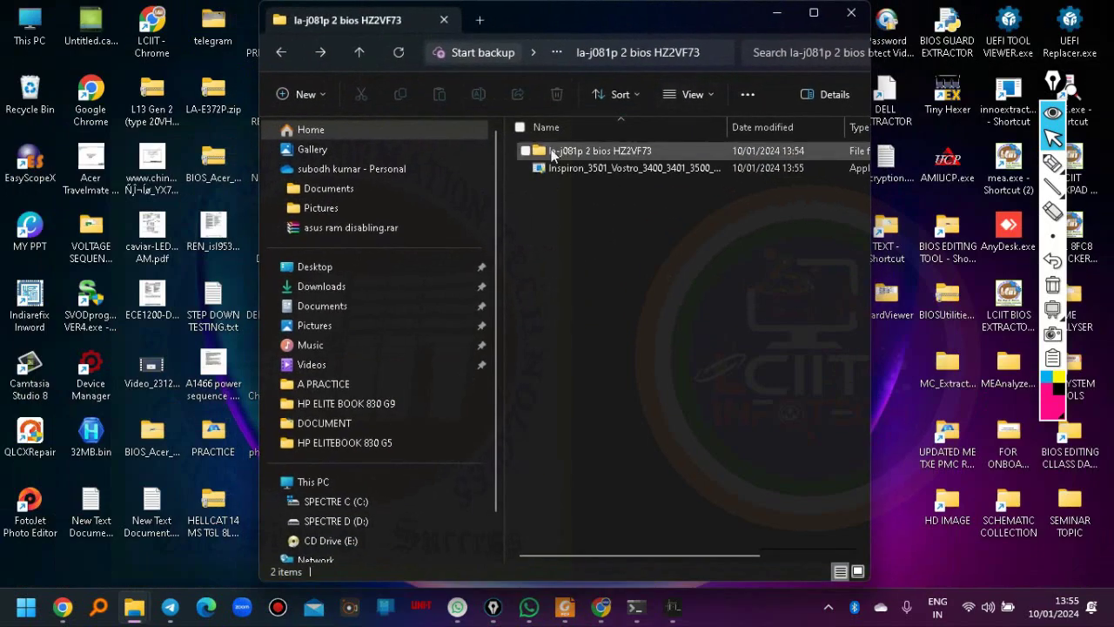
pyautogui.moveTo(532, 12); pyautogui.dragTo(661, 12)
# - Try running the downloaded Inspiron_3501_Vostro 1.7.1 BIOS executable and close the Dell Firmware Update Utility dialogs
pyautogui.rightClick(762, 171)
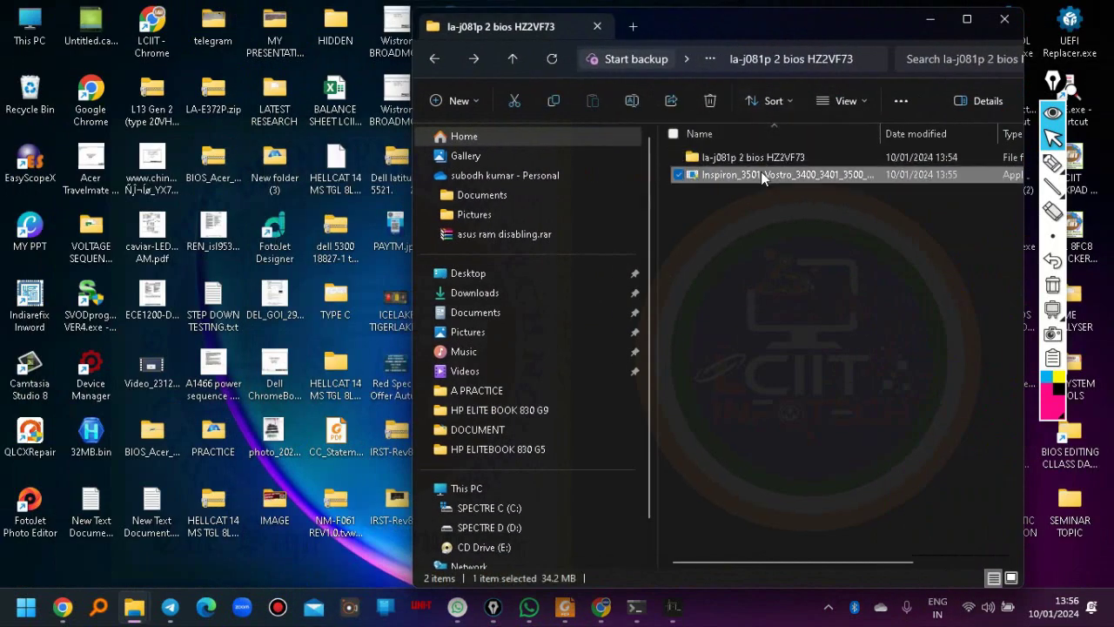
pyautogui.click(718, 406)
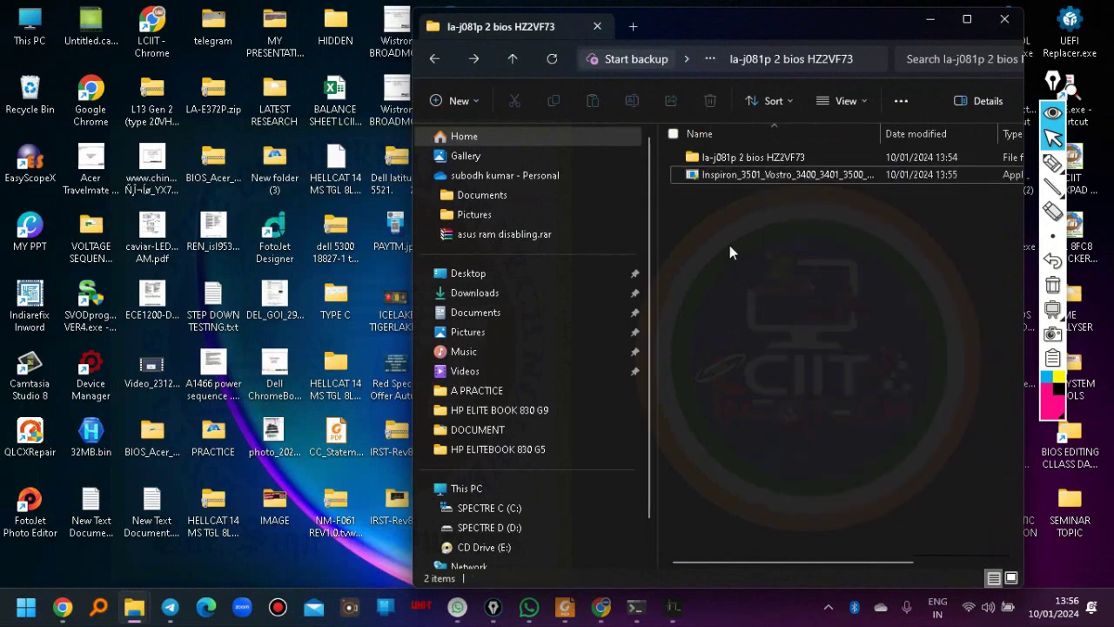
pyautogui.doubleClick(734, 176)
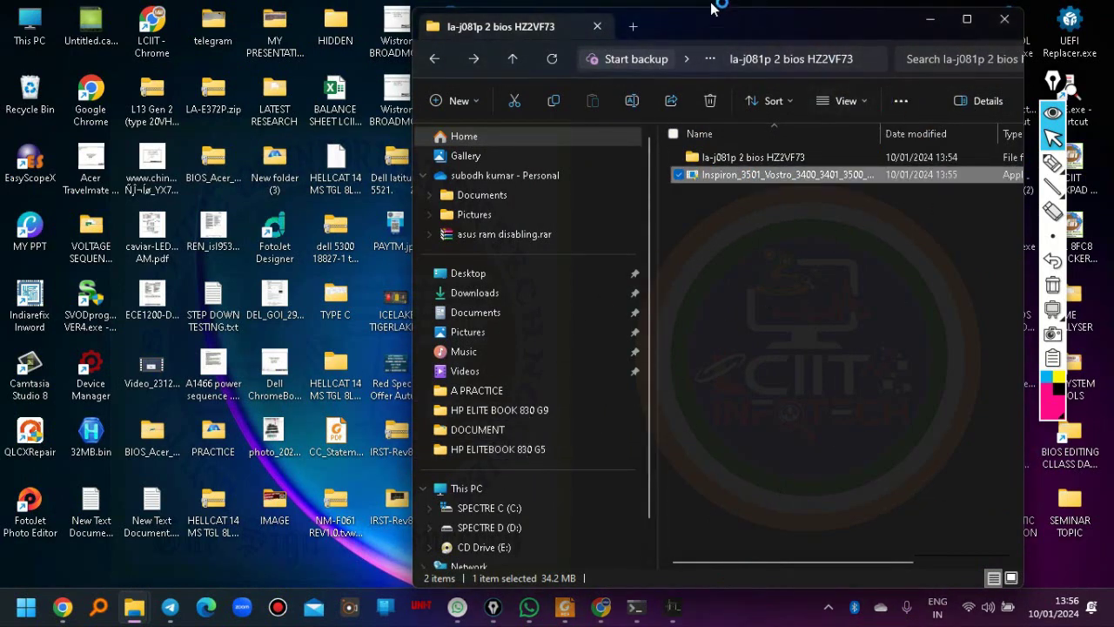
pyautogui.moveTo(704, 18); pyautogui.dragTo(793, 21)
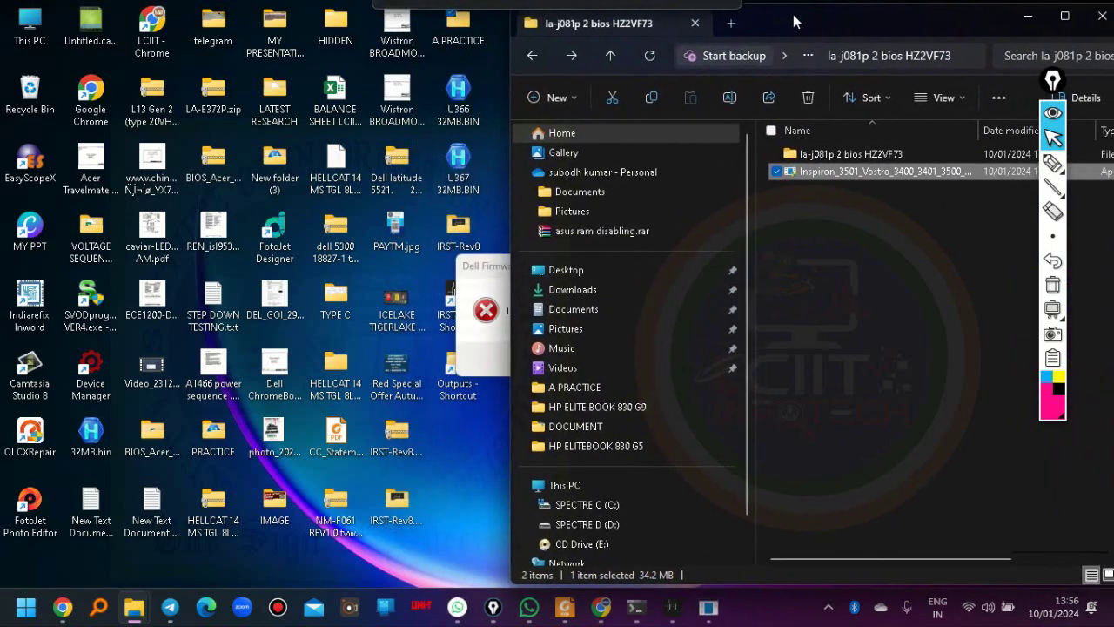
pyautogui.click(487, 270)
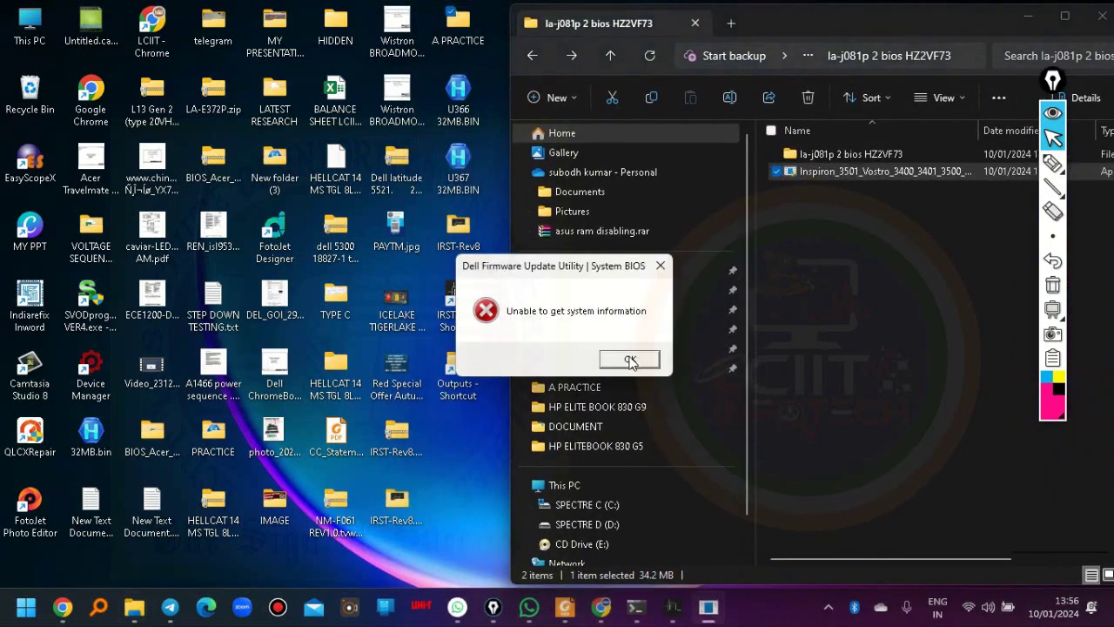
pyautogui.click(630, 360)
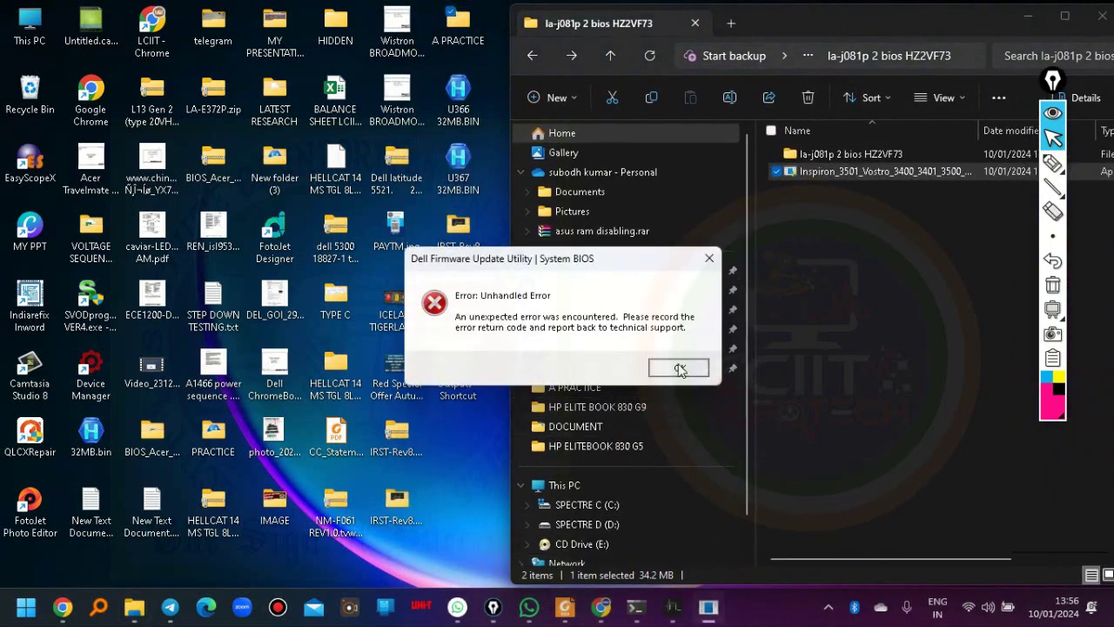
pyautogui.click(680, 368)
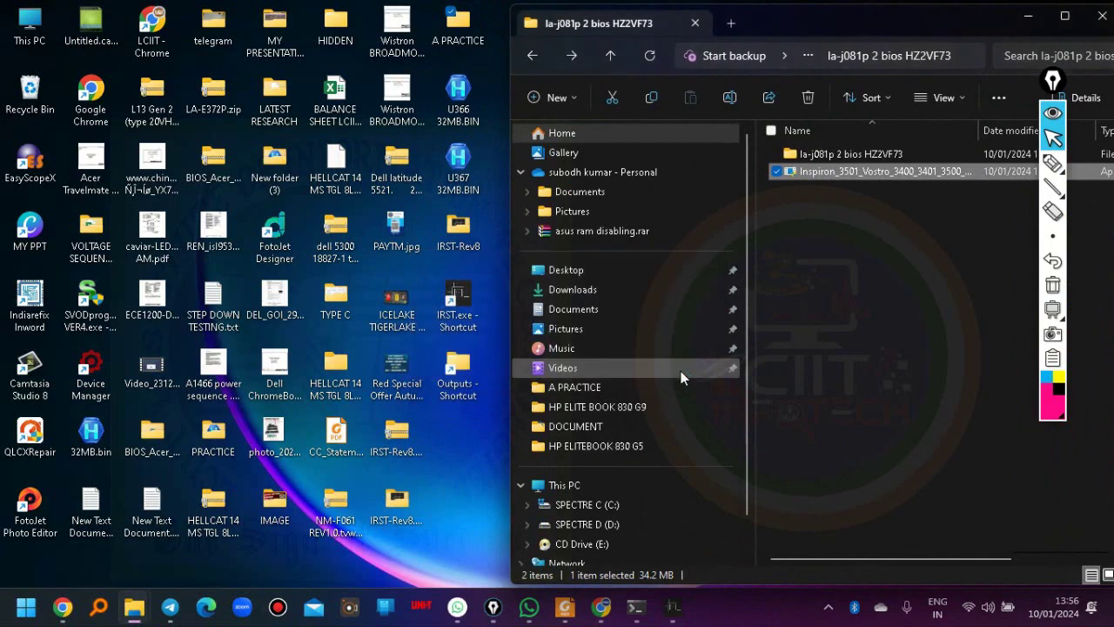
# - Switch to IRST, load the downloaded Vostro 3501 1.7.1 BIOS executable and extract its Dell PFS package
pyautogui.click(673, 614)
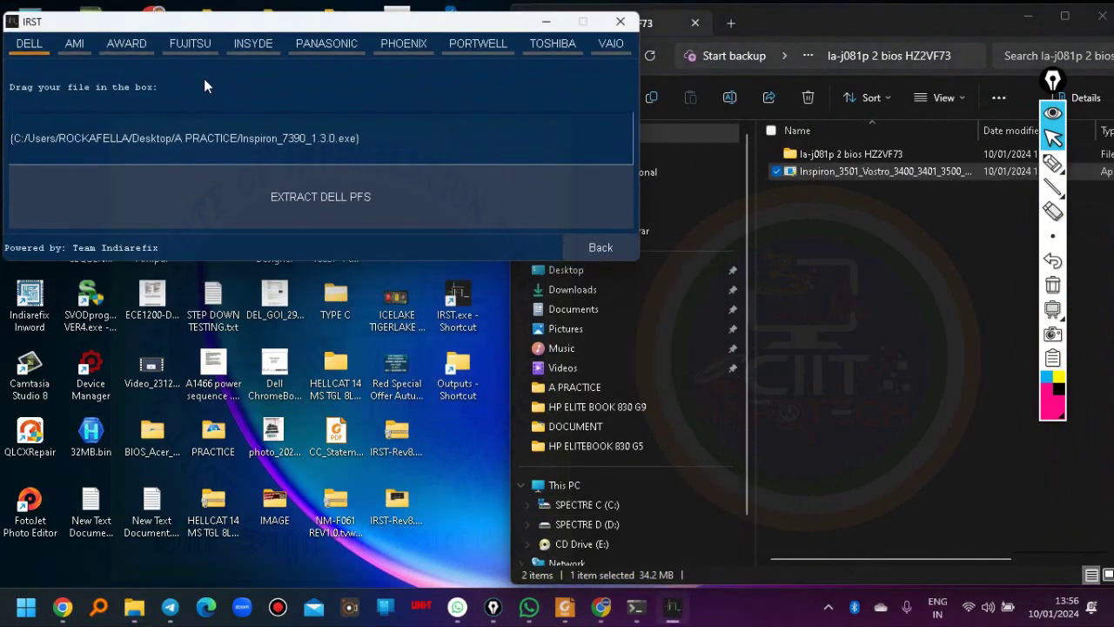
pyautogui.moveTo(831, 175); pyautogui.dragTo(476, 161)
pyautogui.moveTo(365, 148); pyautogui.dragTo(364, 144)
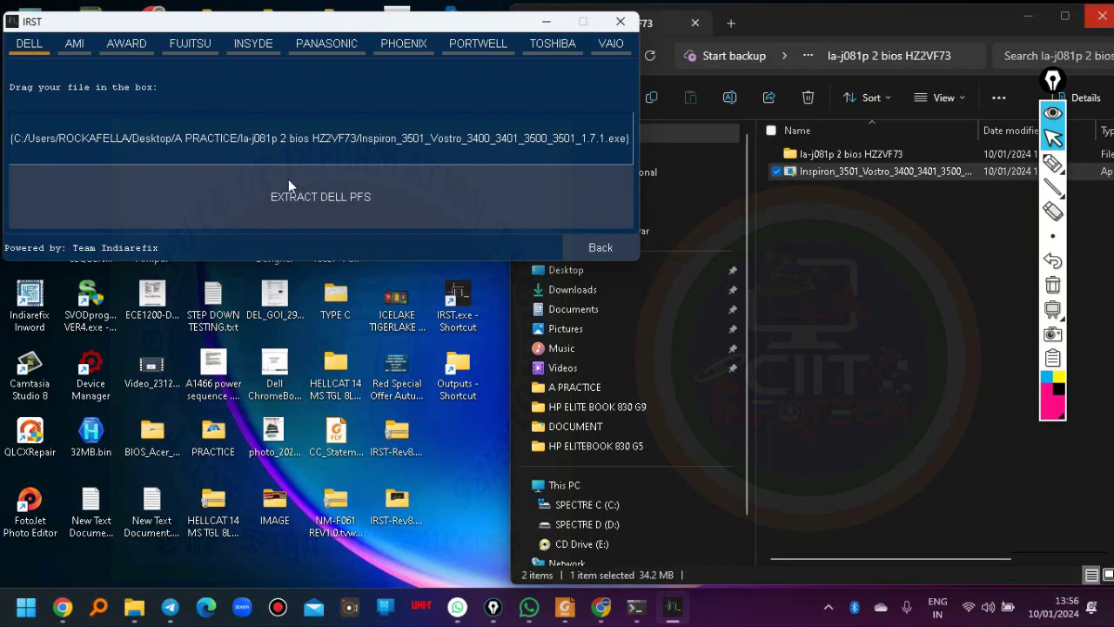
pyautogui.click(329, 198)
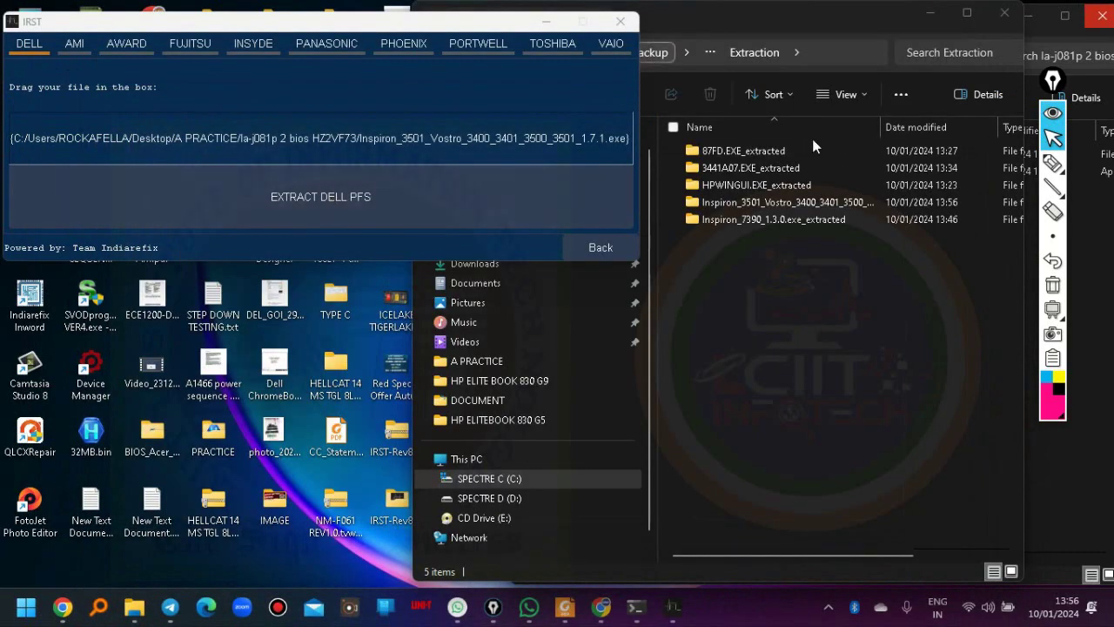
# - Open the extracted Inspiron_3501_Vostro folder, move its window beside the dump folder and enter the Firmware subfolder
pyautogui.doubleClick(816, 204)
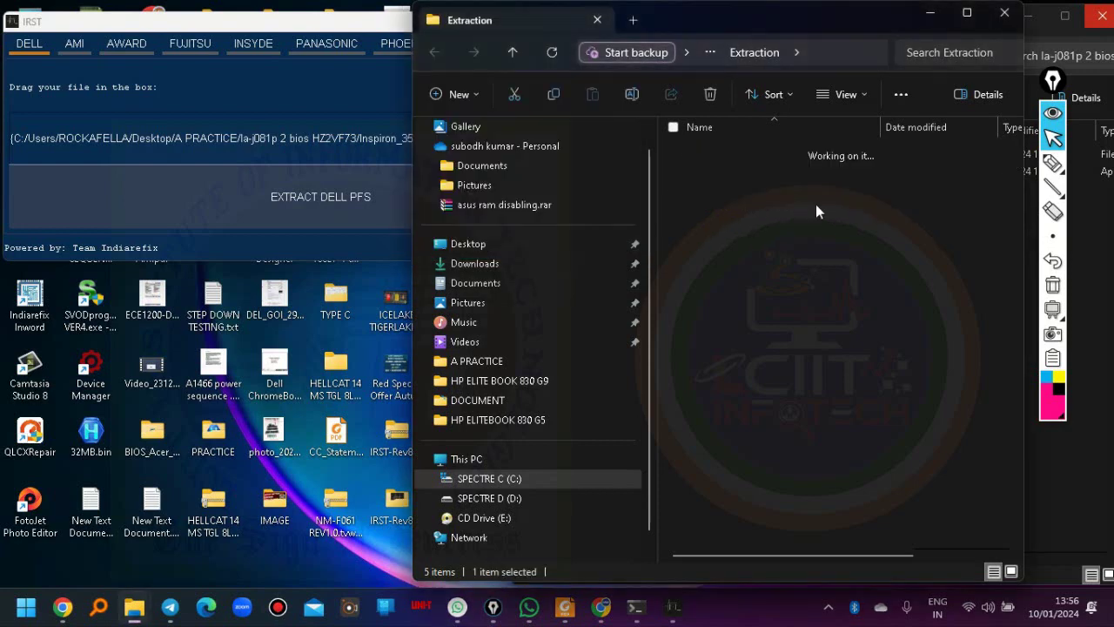
pyautogui.moveTo(772, 29); pyautogui.dragTo(407, 38)
pyautogui.click(349, 155)
pyautogui.doubleClick(349, 159)
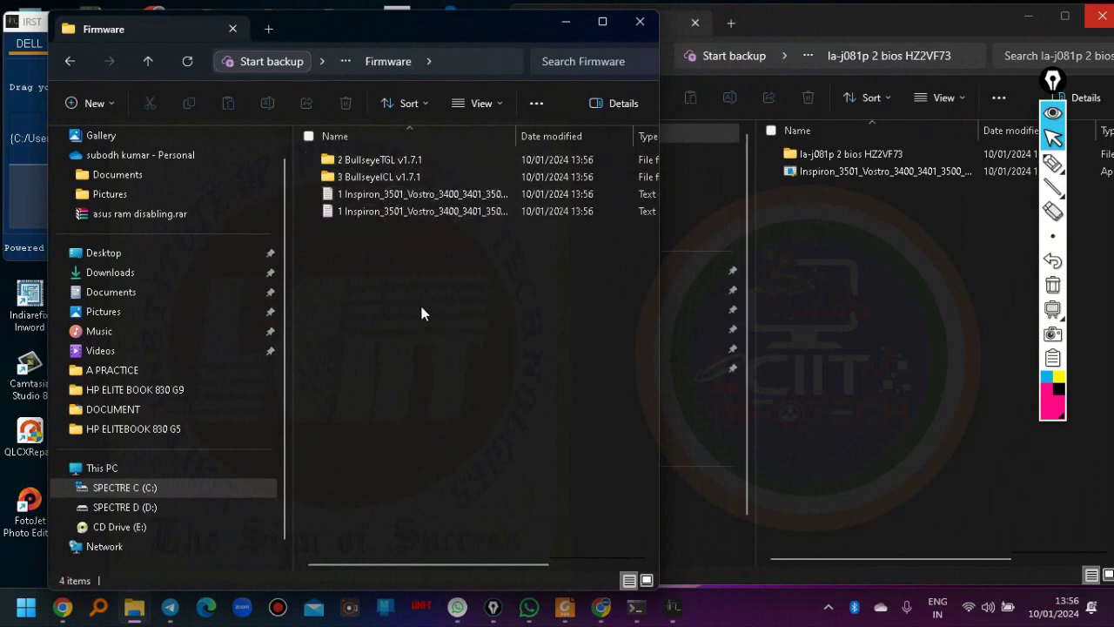
# - Inspect the firmware files inside 2 BullseyeTGL v1.7.1 and 3 BullseyeICL v1.7.1, returning to the parent Firmware folder
pyautogui.doubleClick(376, 165)
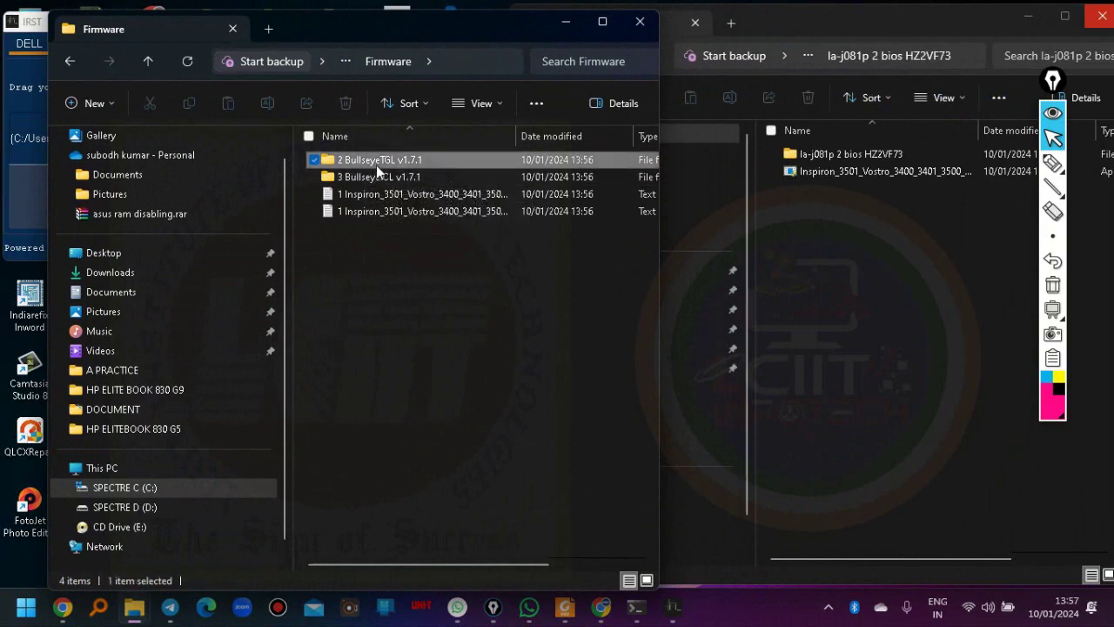
pyautogui.doubleClick(360, 161)
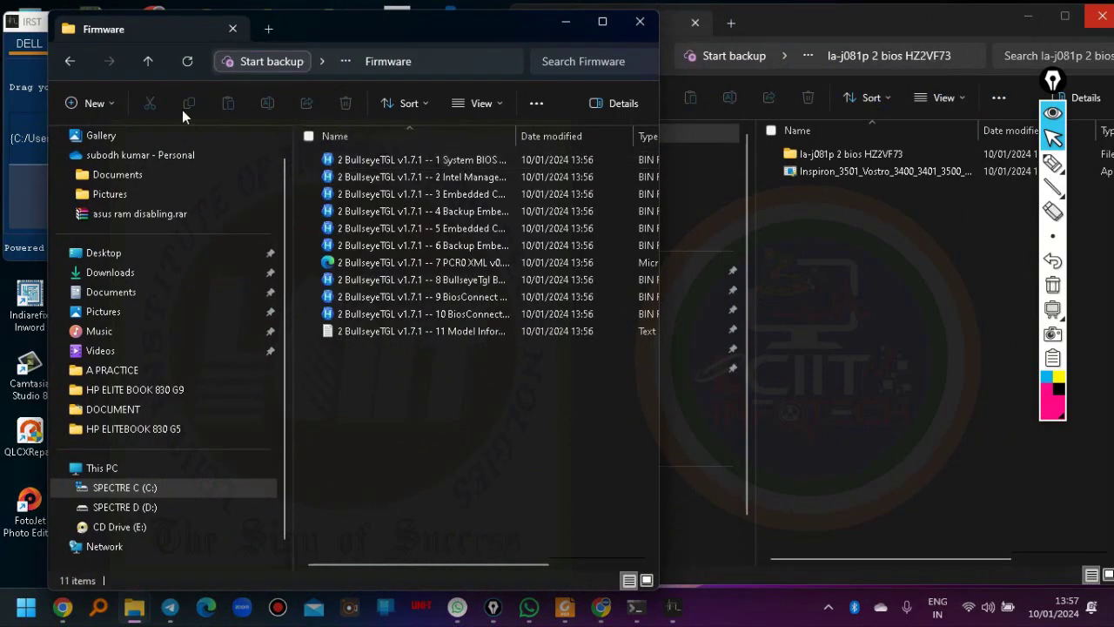
pyautogui.click(71, 62)
pyautogui.click(70, 62)
pyautogui.click(70, 62)
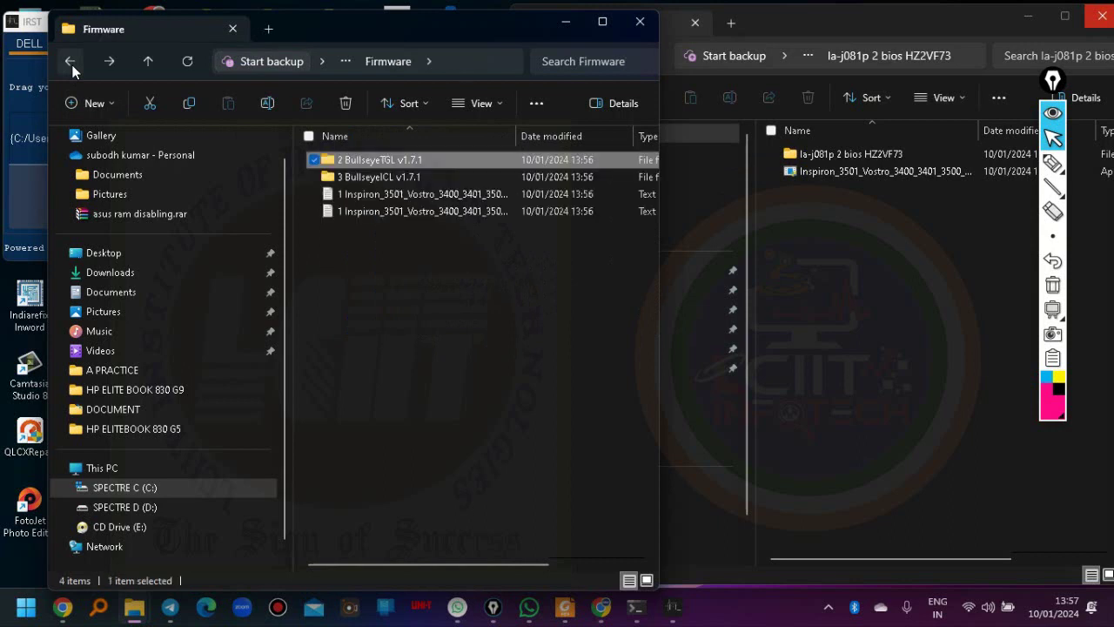
pyautogui.doubleClick(406, 179)
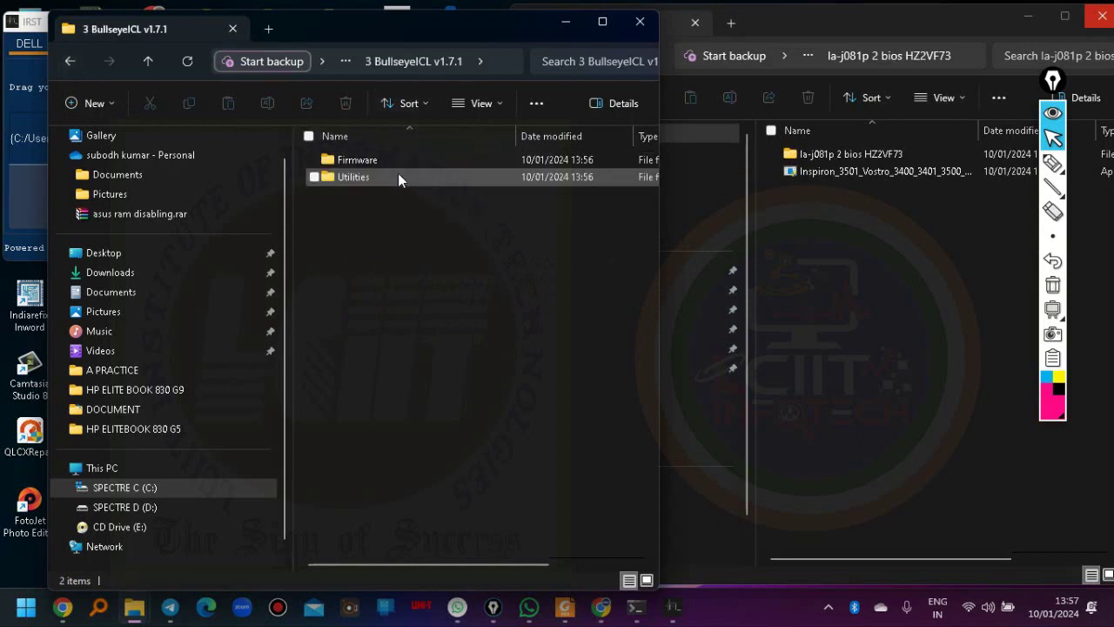
pyautogui.doubleClick(381, 161)
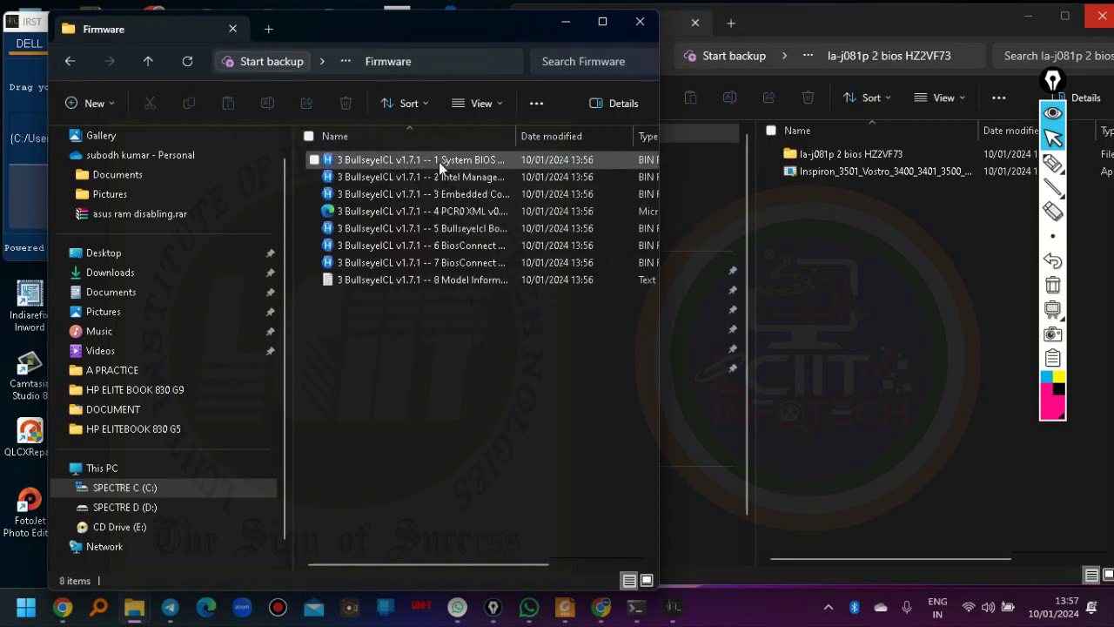
pyautogui.click(72, 60)
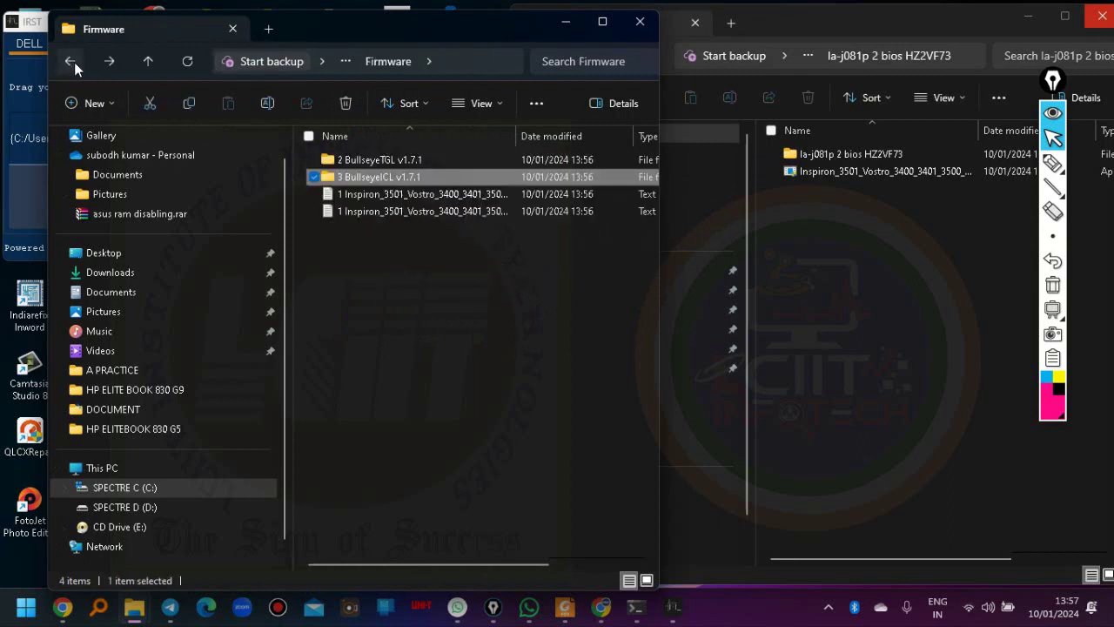
# - Open the nested la-j081p 2 bios folder containing the old 8 MB and 16 MB dump files
pyautogui.click(834, 249)
pyautogui.click(828, 155)
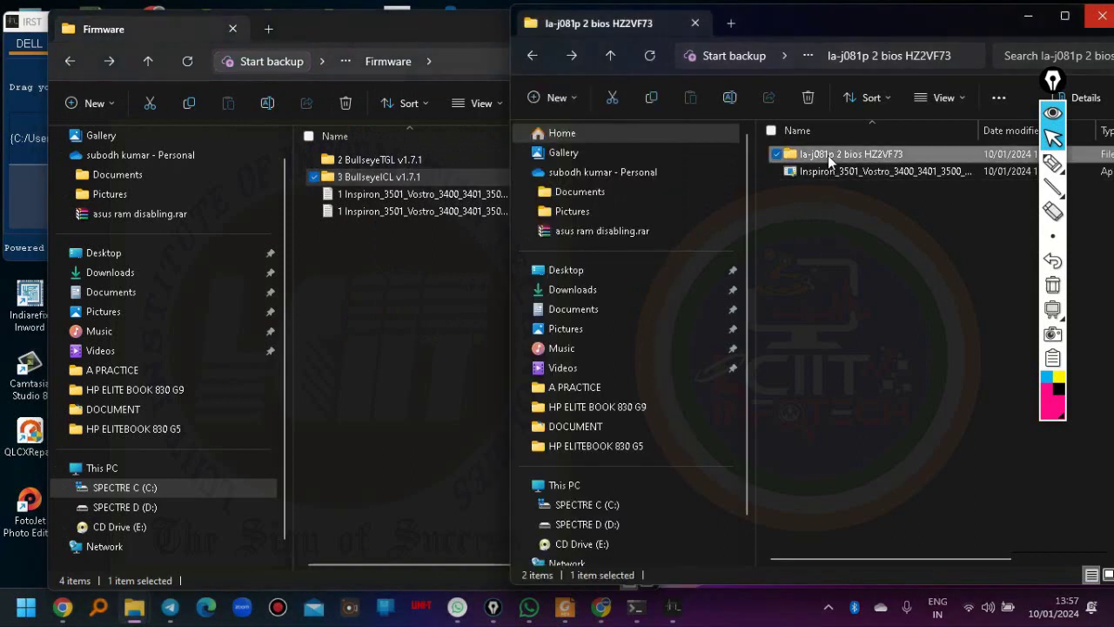
pyautogui.doubleClick(828, 155)
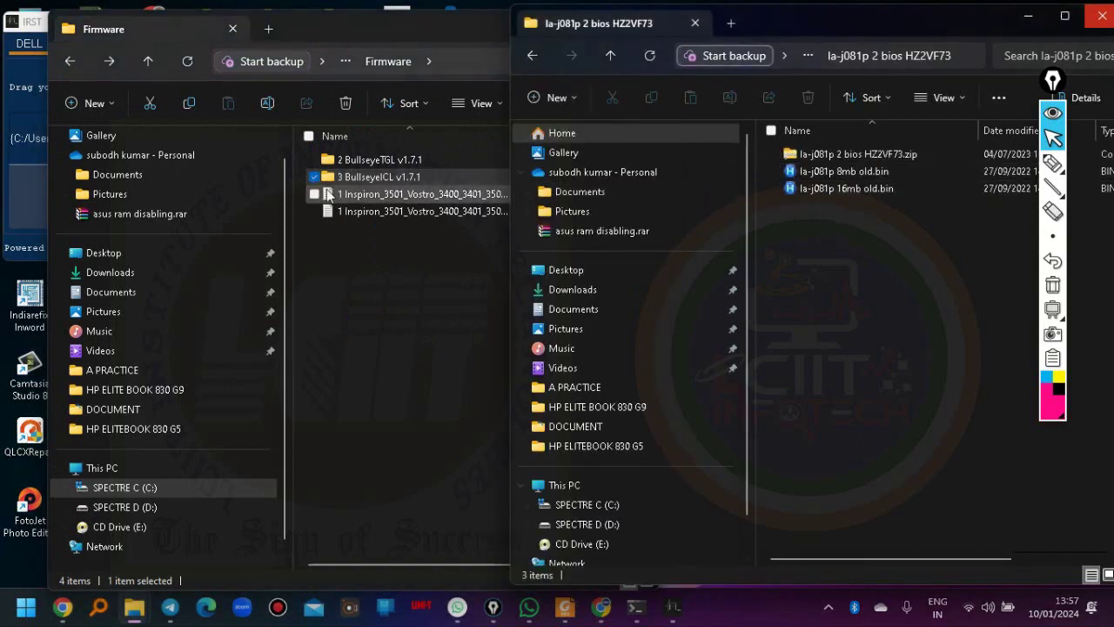
# - Close IRST, then move the dump folder window and the annotation toolbar aside to uncover the desktop tool shortcuts
pyautogui.click(36, 155)
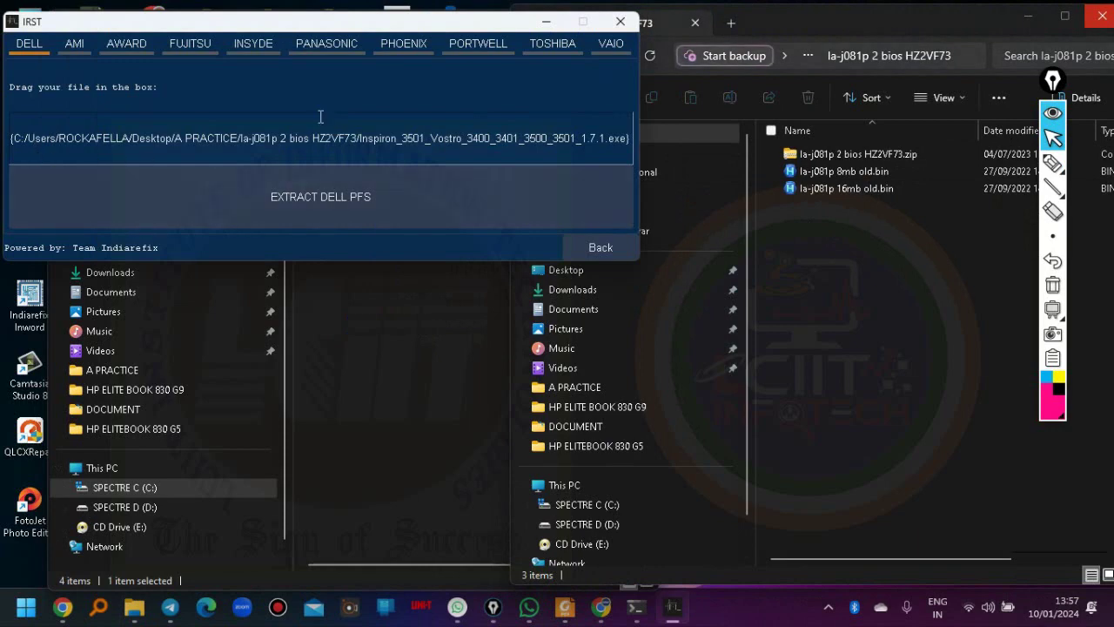
pyautogui.click(620, 21)
pyautogui.moveTo(964, 15); pyautogui.dragTo(474, 58)
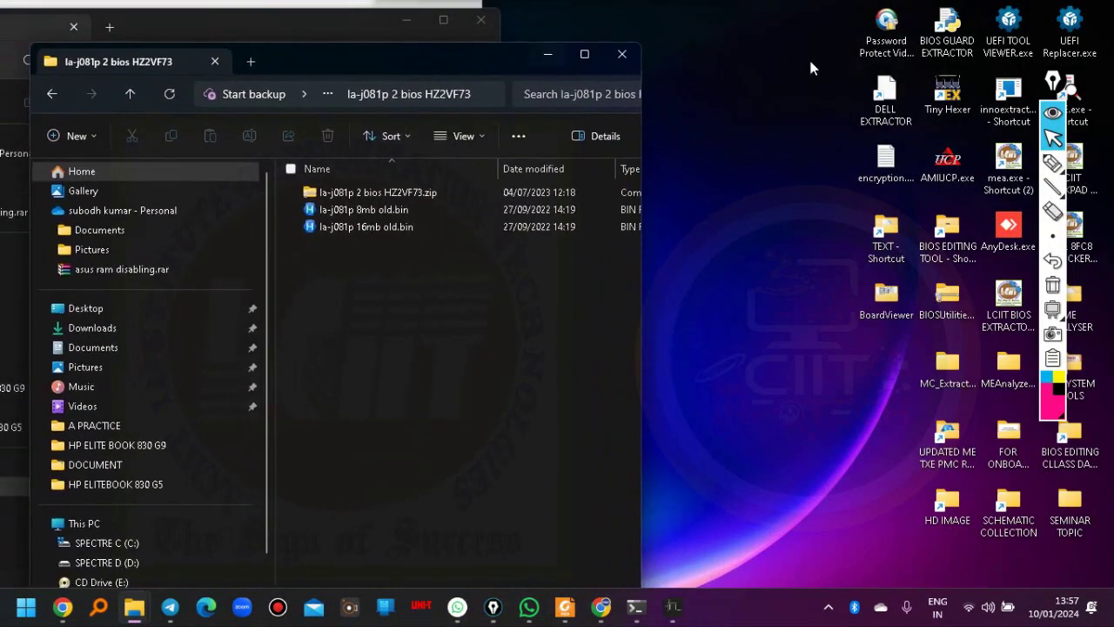
pyautogui.moveTo(1054, 83)
pyautogui.mouseDown()
pyautogui.moveTo(1069, 92)
pyautogui.moveTo(1107, 300)
pyautogui.mouseUp()
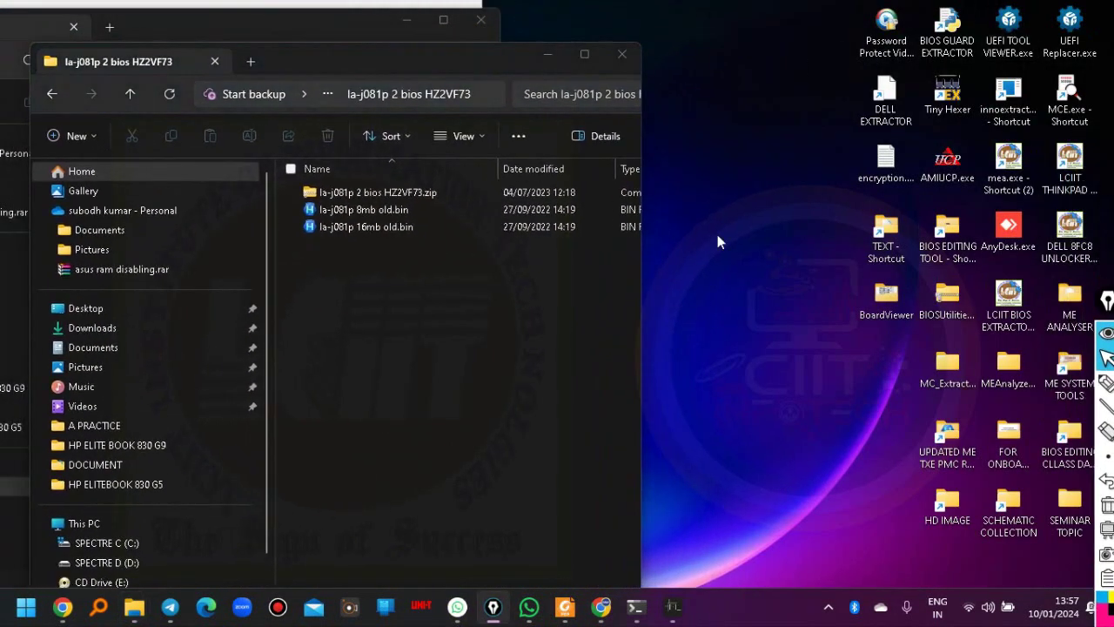
# - Reopen the nested la-j081p 2 bios folder through A PRACTICE on the desktop, keeping its window clear of the tool shortcuts
pyautogui.moveTo(352, 69); pyautogui.dragTo(396, 63)
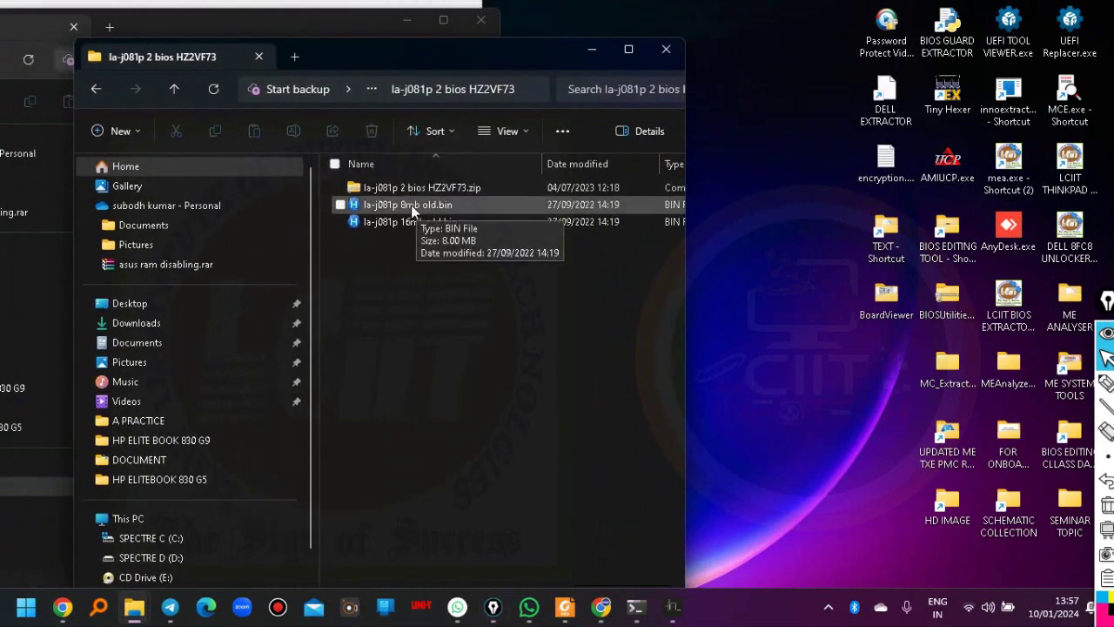
pyautogui.press('super+d')
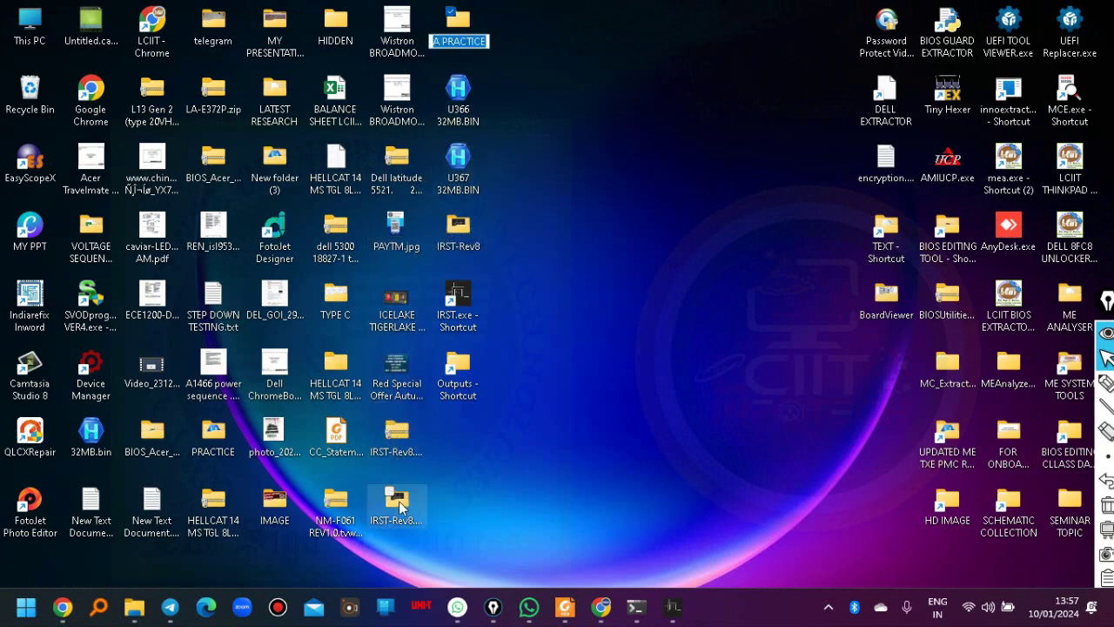
pyautogui.press('F2')
pyautogui.press('Return')
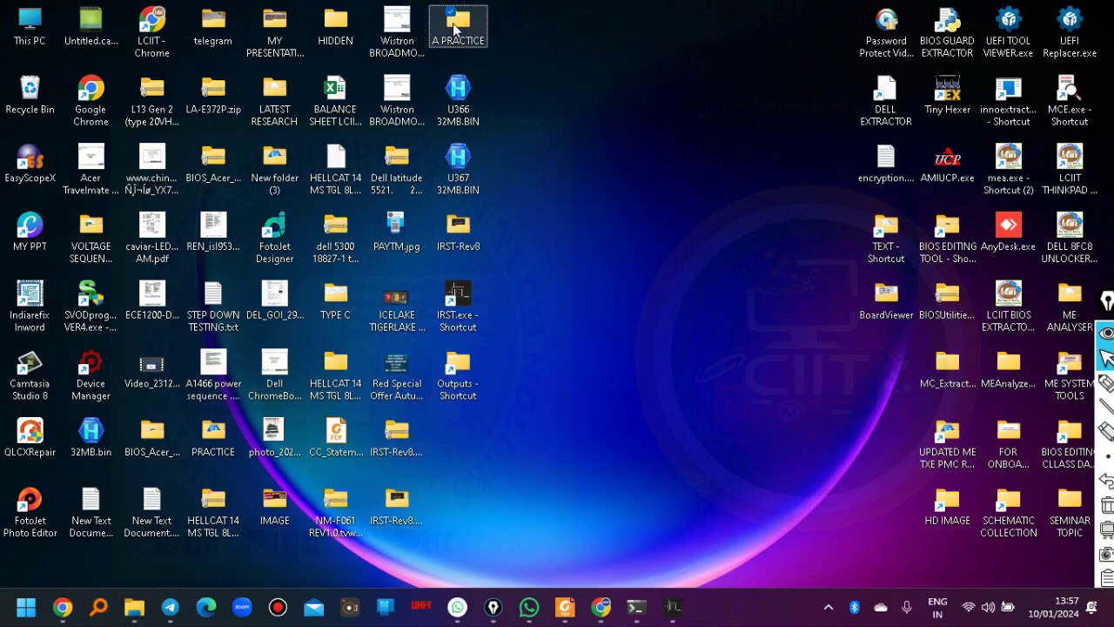
pyautogui.doubleClick(454, 30)
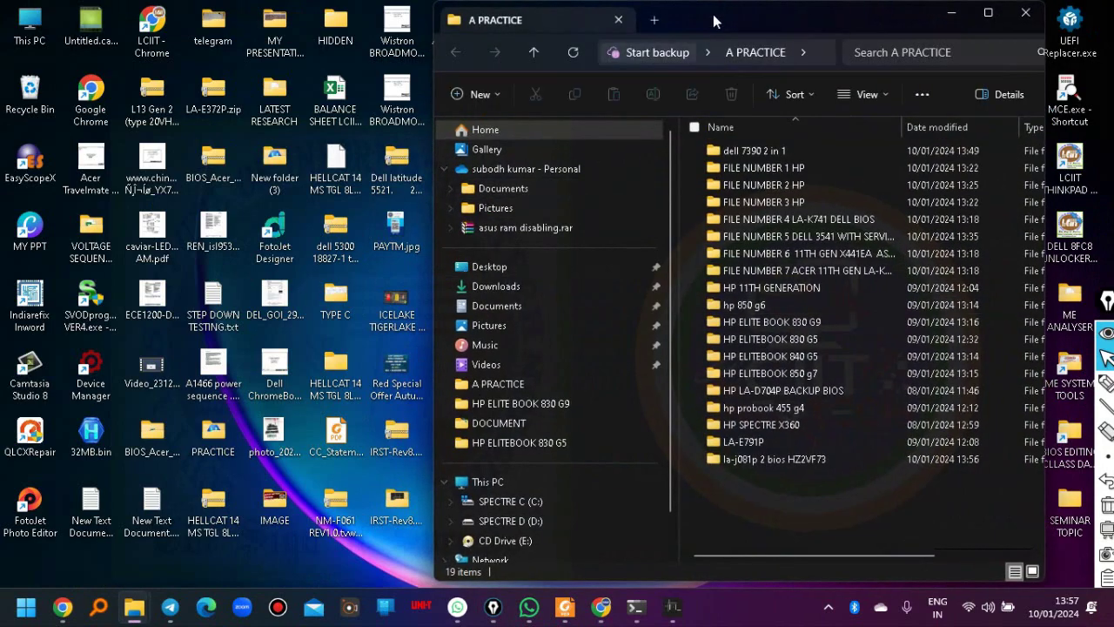
pyautogui.moveTo(714, 21); pyautogui.dragTo(309, 36)
pyautogui.click(399, 474)
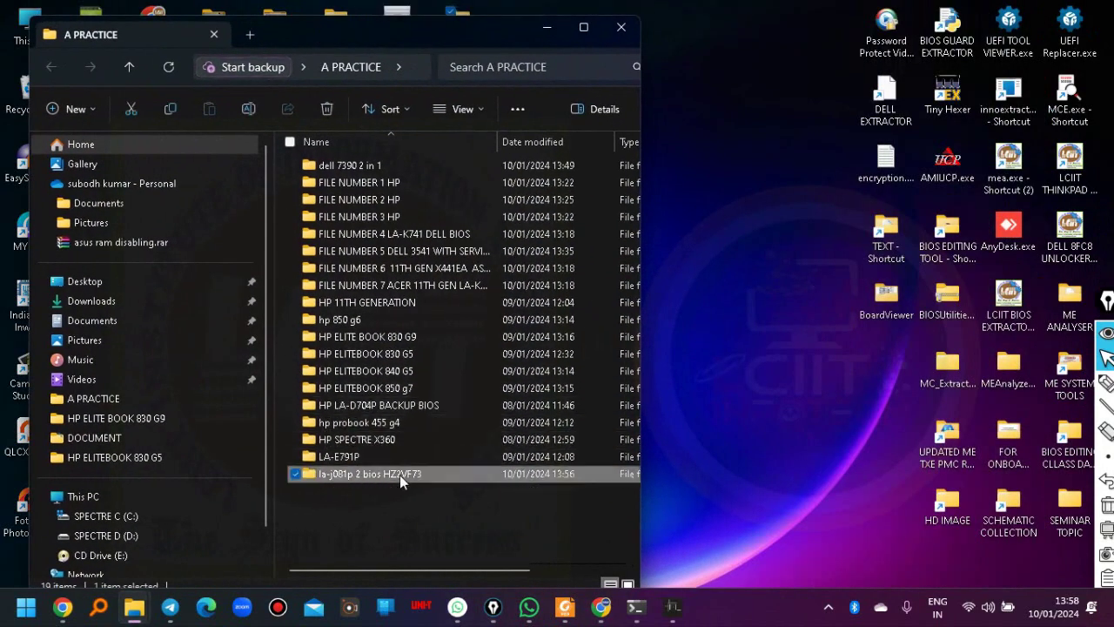
pyautogui.doubleClick(400, 474)
pyautogui.doubleClick(366, 166)
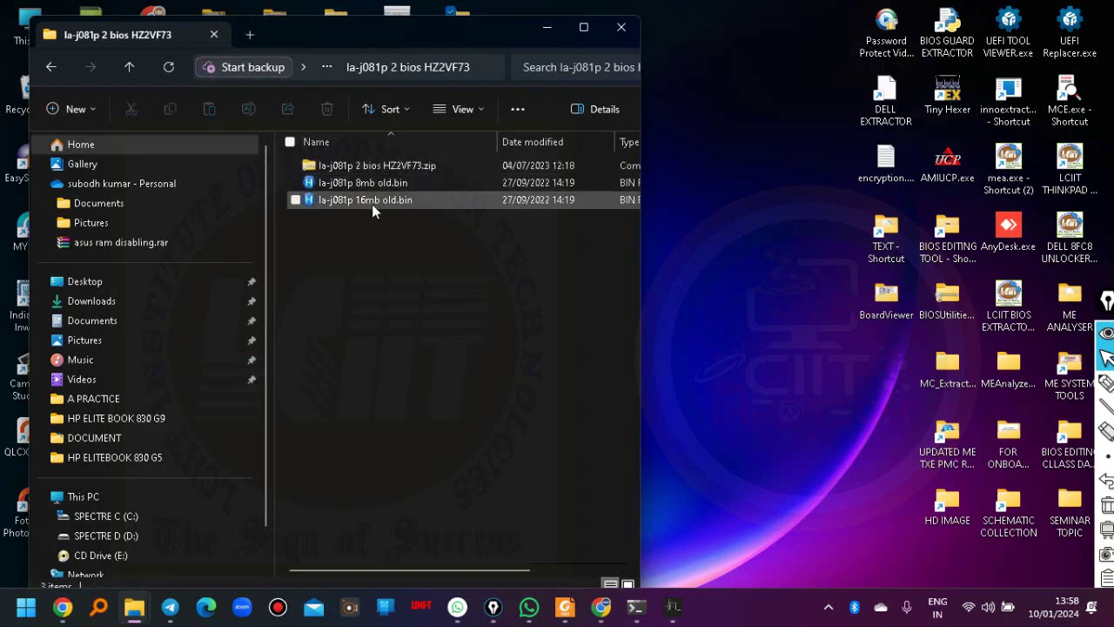
# - Analyse la-j081p 8mb old.bin with ME Analyzer, read its ME firmware details from the start and close the report
pyautogui.click(681, 621)
pyautogui.click(682, 621)
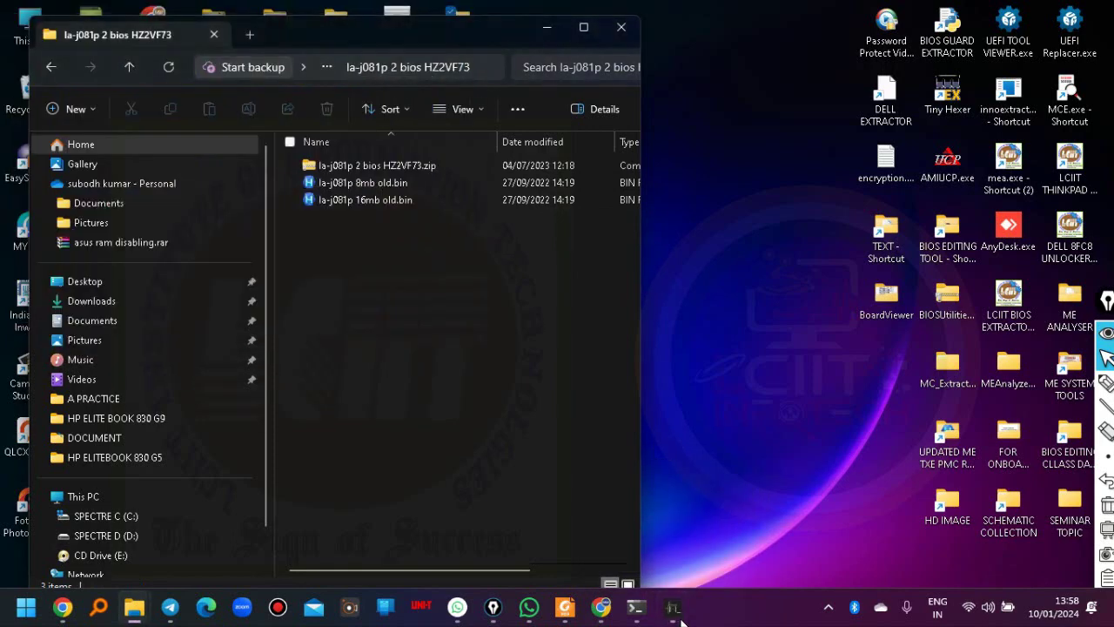
pyautogui.moveTo(378, 182); pyautogui.dragTo(1002, 156)
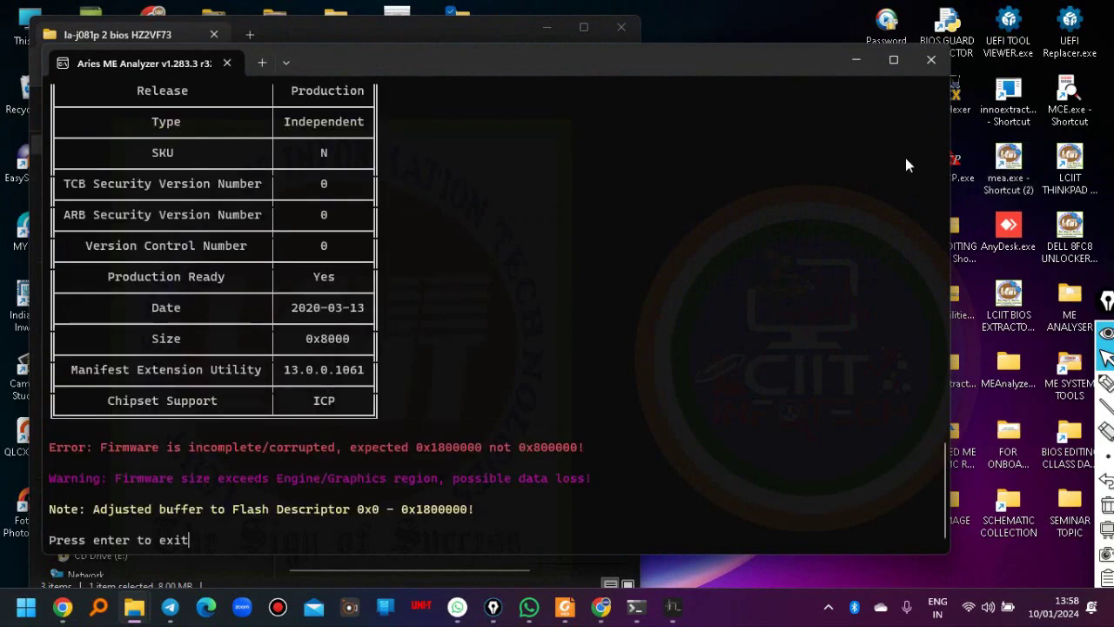
pyautogui.scroll(15, 447, 316)
pyautogui.scroll(10, 271, 232)
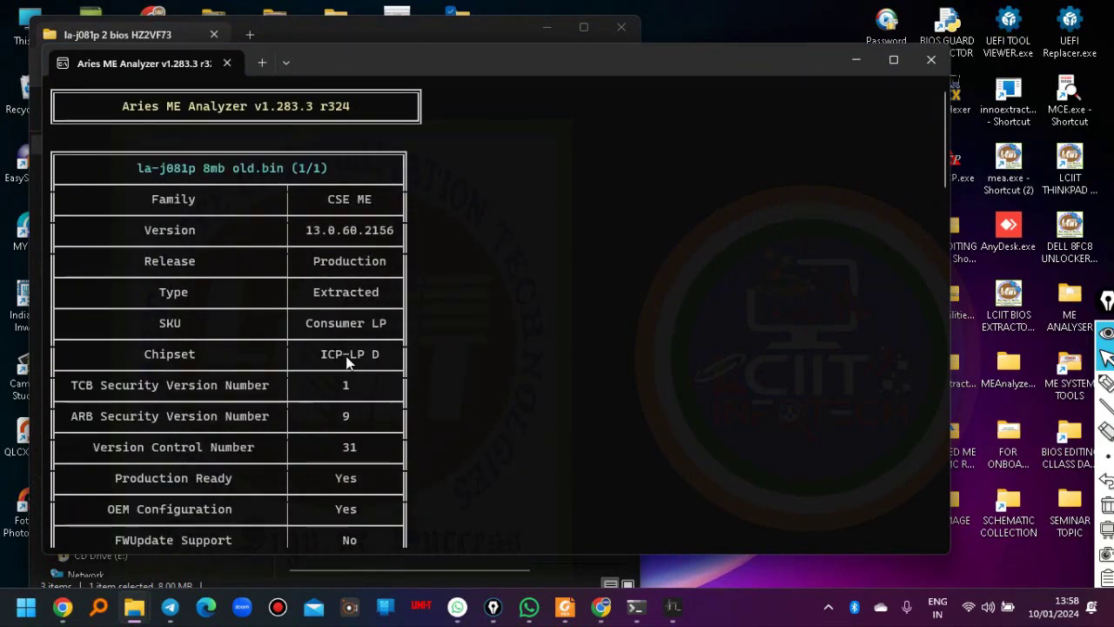
pyautogui.click(931, 59)
# - Analyse la-j081p 16mb old.bin with ME Analyzer and close the report
pyautogui.moveTo(357, 200); pyautogui.dragTo(1013, 182)
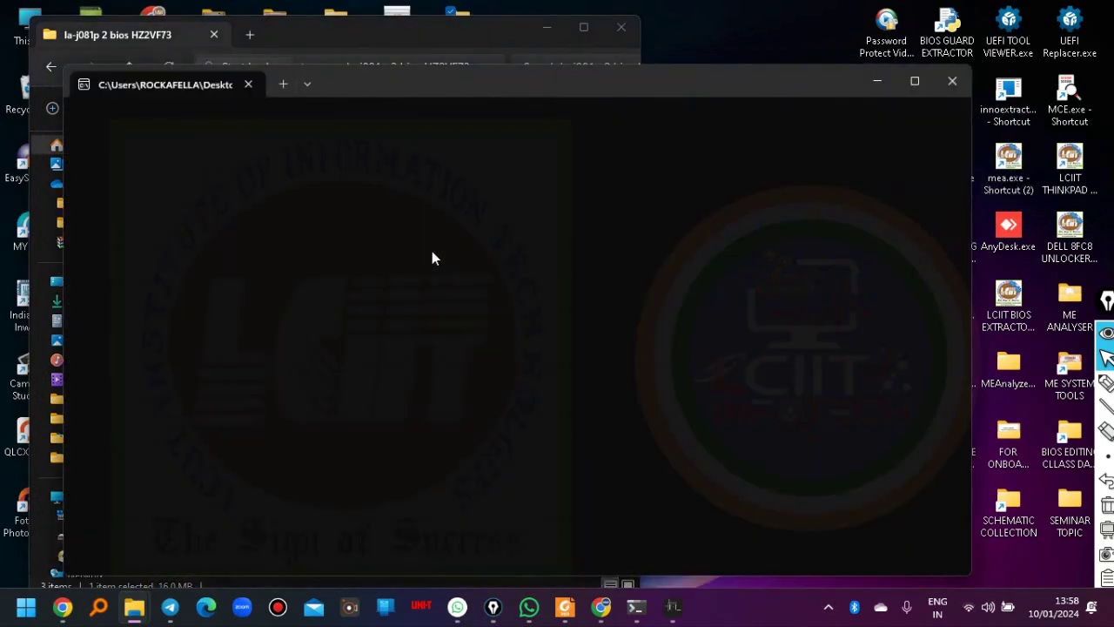
pyautogui.press('Return')
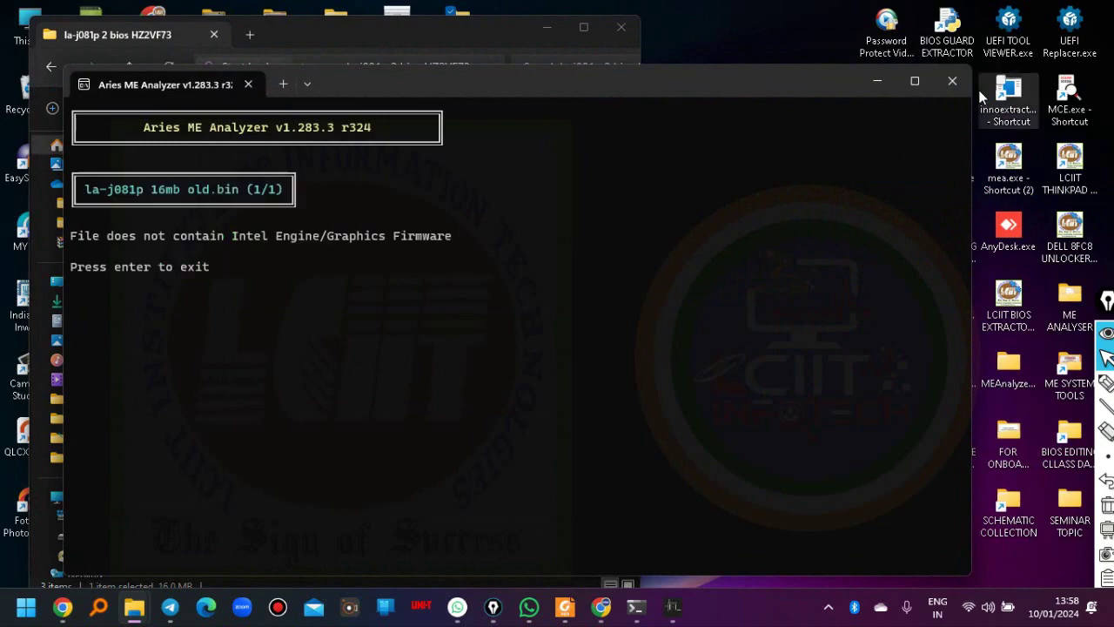
pyautogui.click(952, 80)
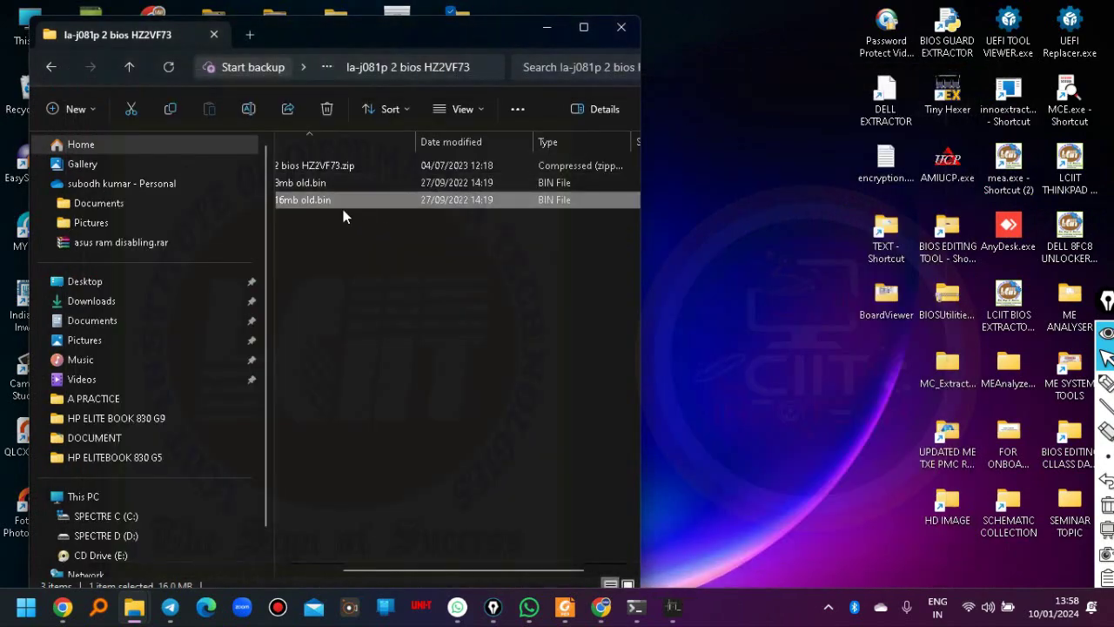
# - Move the dump folder window aside and open 3 BullseyeICL v1.7.1 in the extracted Inspiron_3501_Vostro firmware through the Outputs shortcut
pyautogui.moveTo(337, 30); pyautogui.dragTo(853, 55)
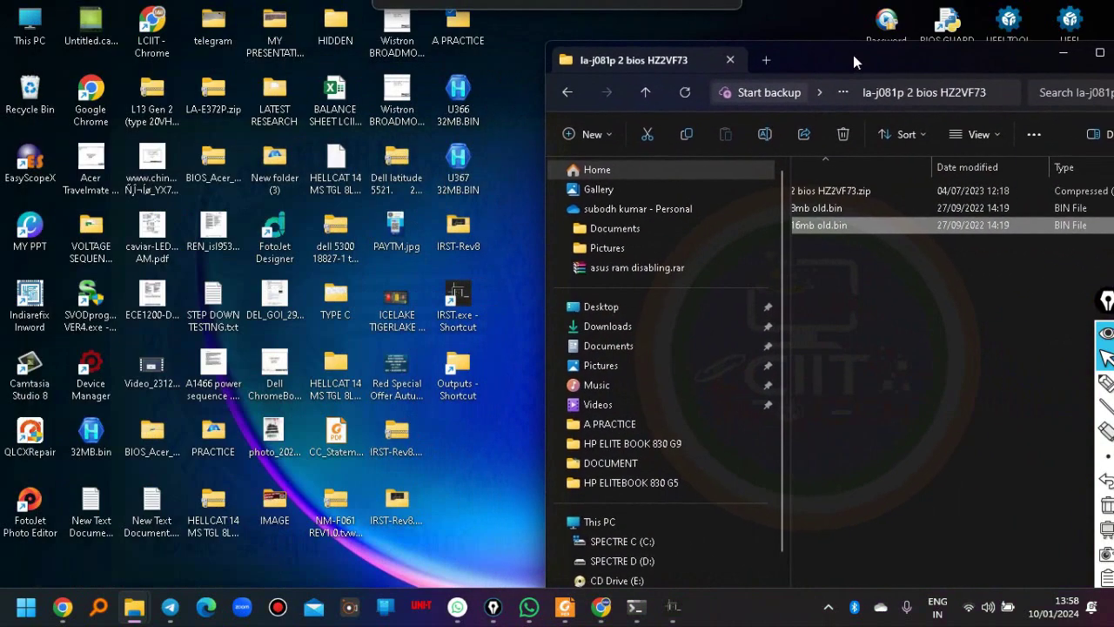
pyautogui.click(469, 372)
pyautogui.doubleClick(468, 372)
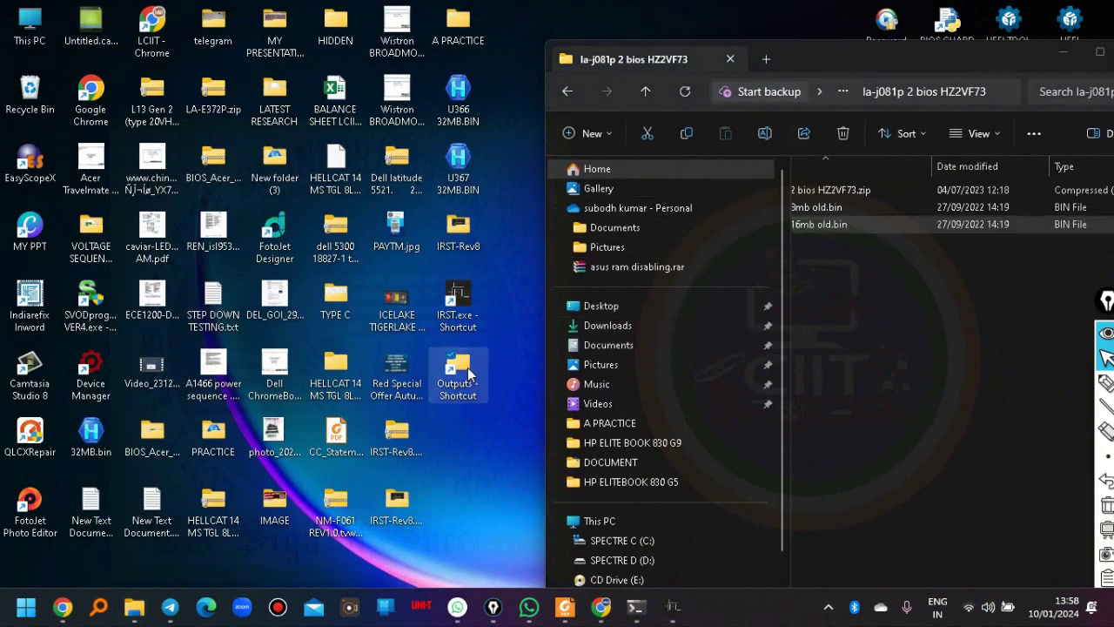
pyautogui.click(330, 150)
pyautogui.doubleClick(329, 150)
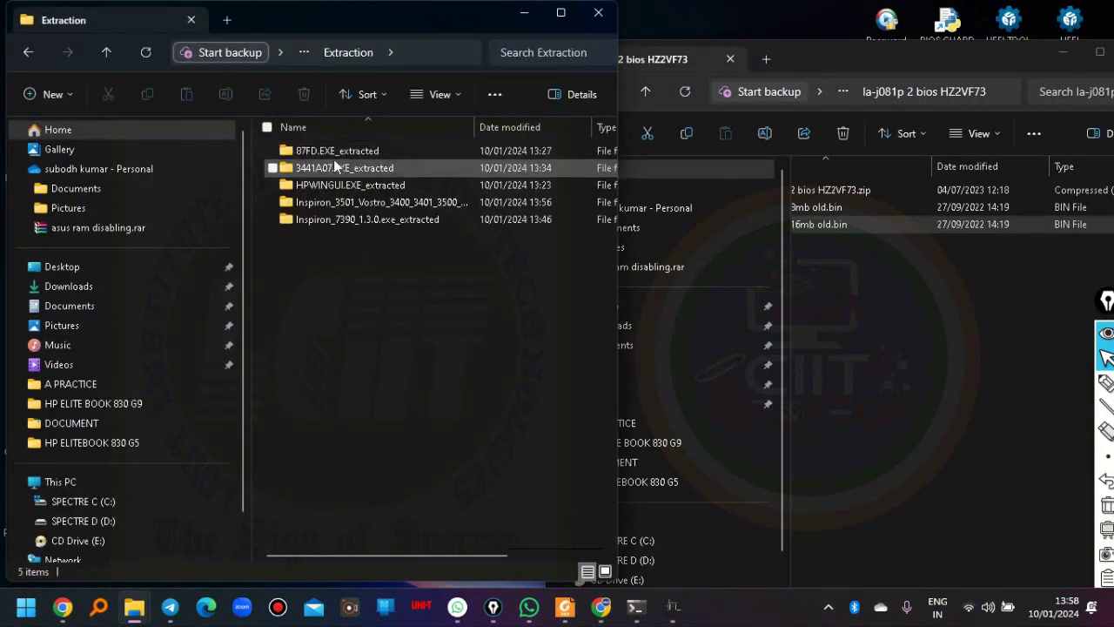
pyautogui.click(349, 202)
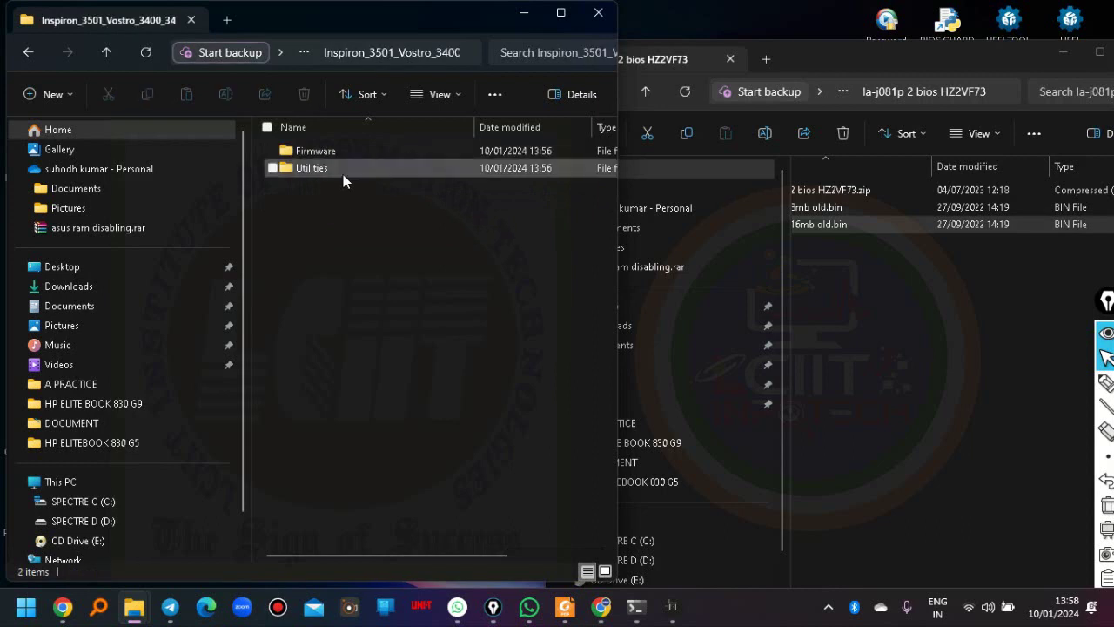
pyautogui.doubleClick(321, 153)
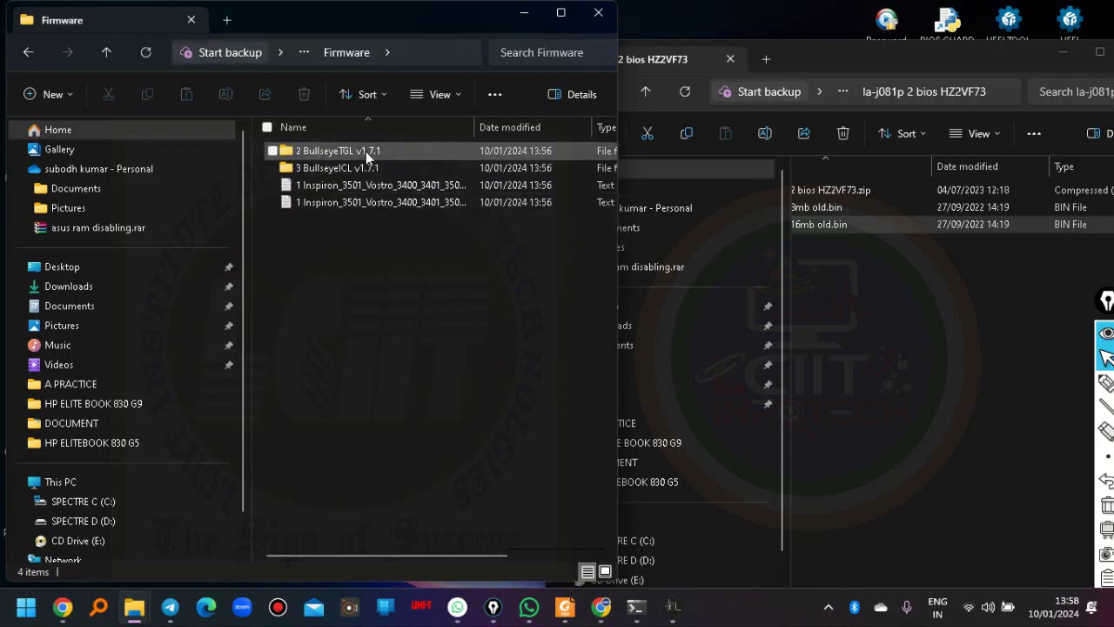
pyautogui.click(369, 171)
pyautogui.doubleClick(368, 170)
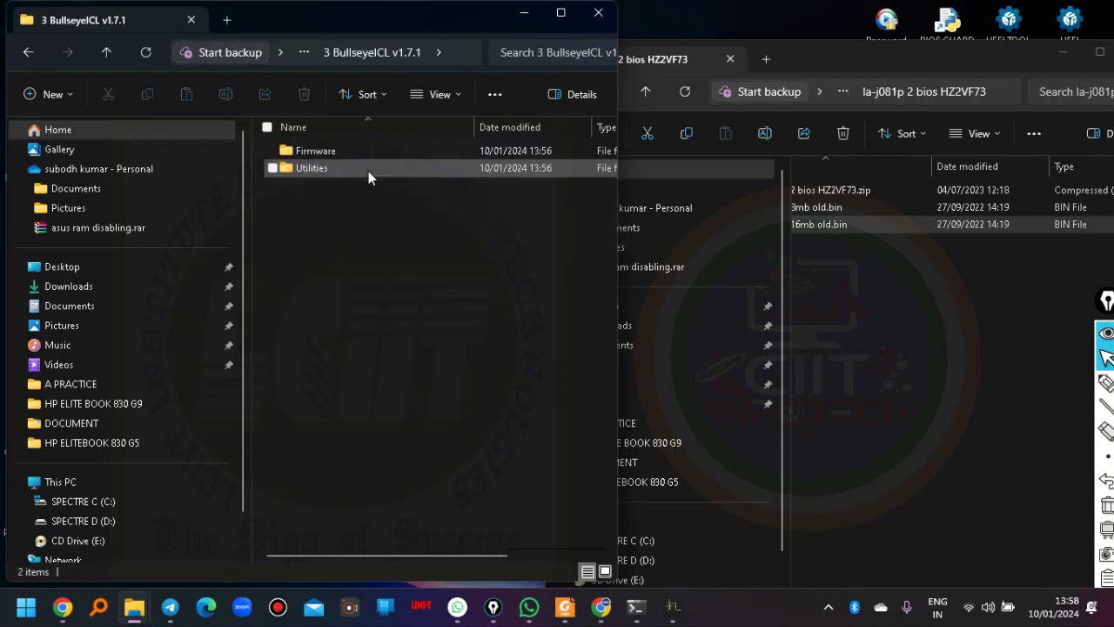
# - Inspect the files in the Utilities and Firmware subfolders of 3 BullseyeICL v1.7.1, returning to the parent Firmware folder
pyautogui.click(561, 12)
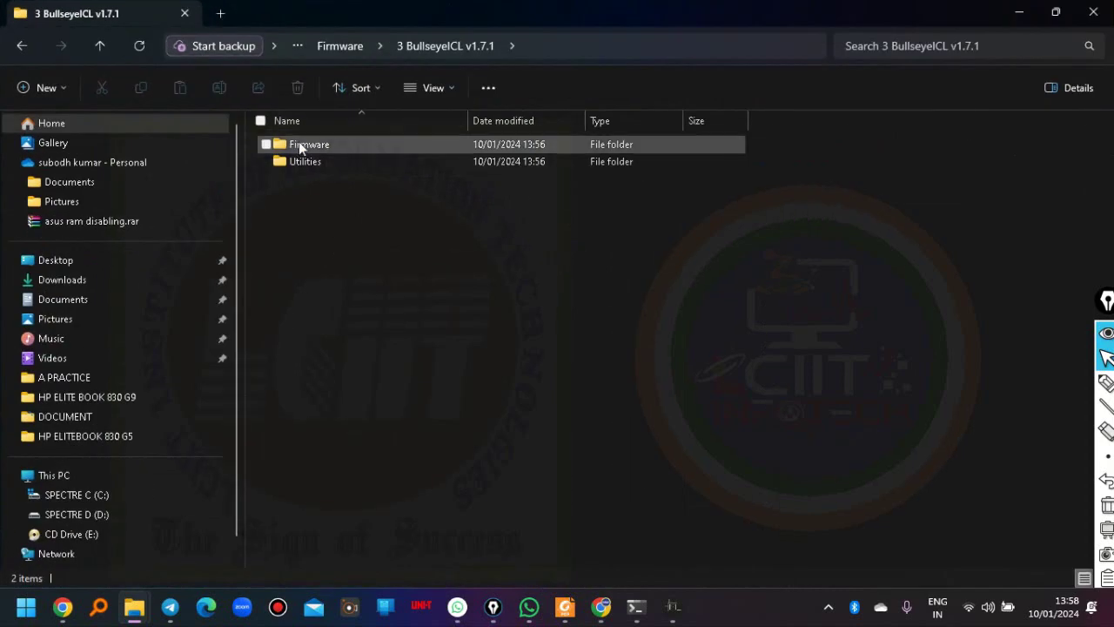
pyautogui.doubleClick(304, 162)
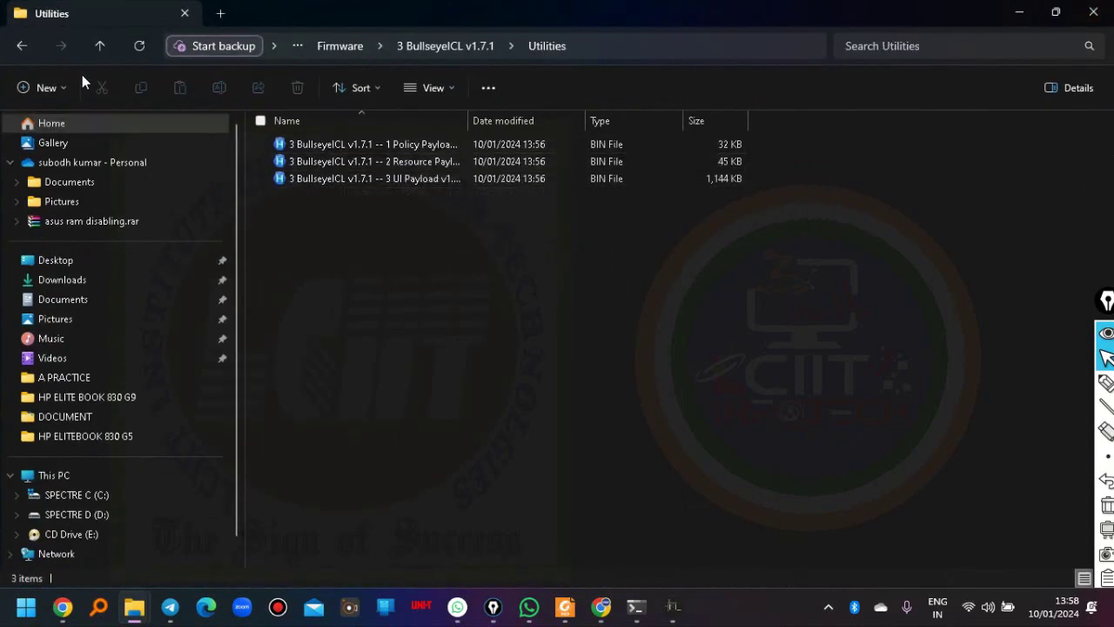
pyautogui.click(24, 47)
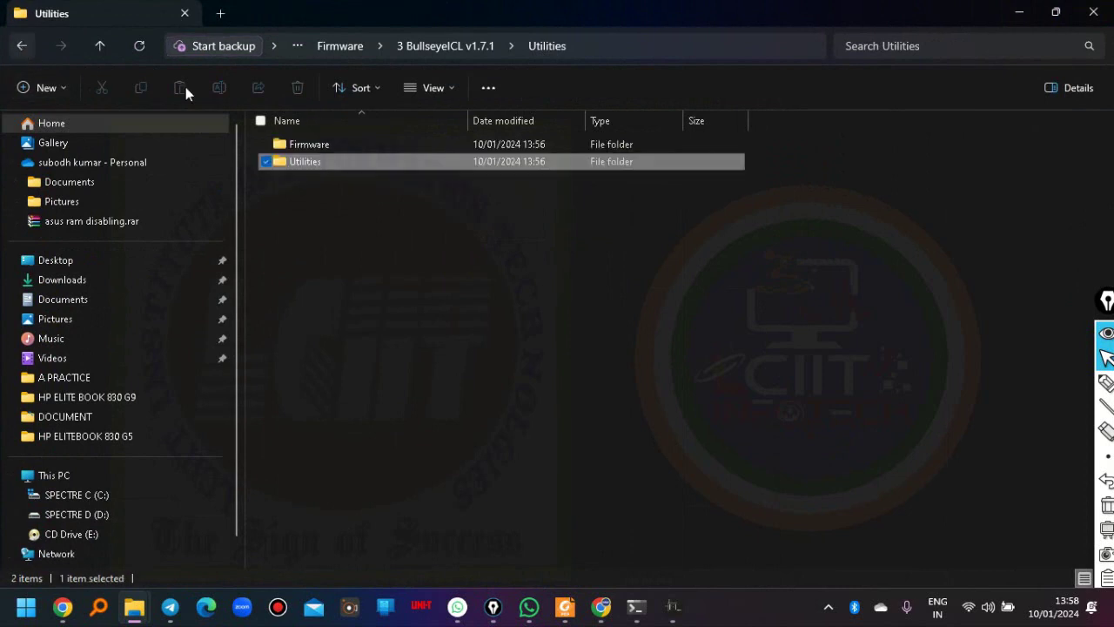
pyautogui.doubleClick(340, 146)
pyautogui.click(340, 146)
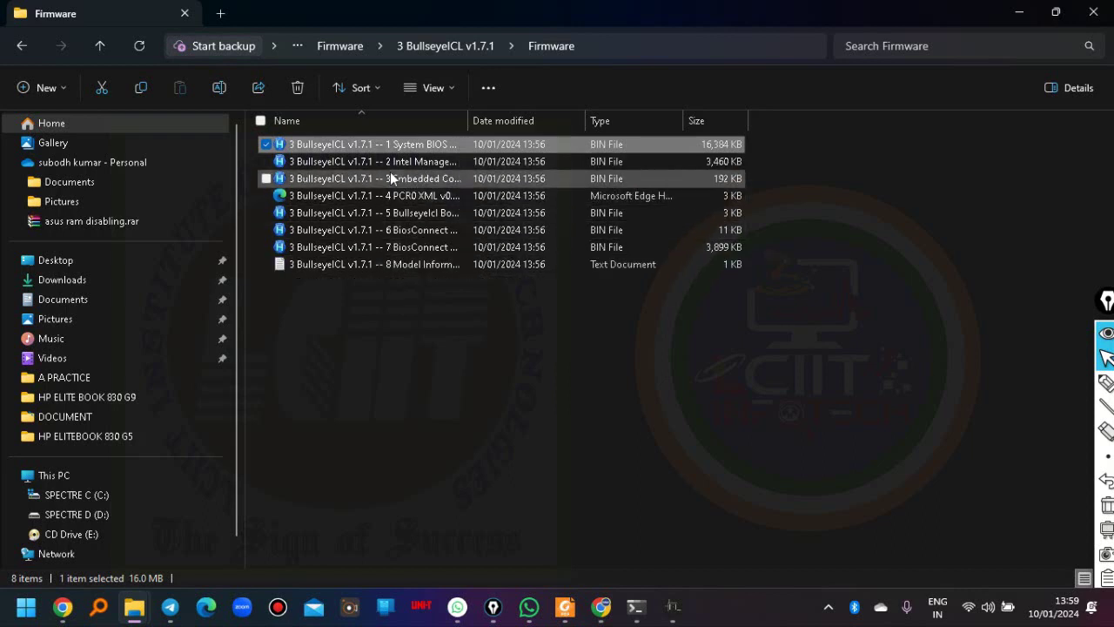
pyautogui.click(24, 45)
pyautogui.click(24, 46)
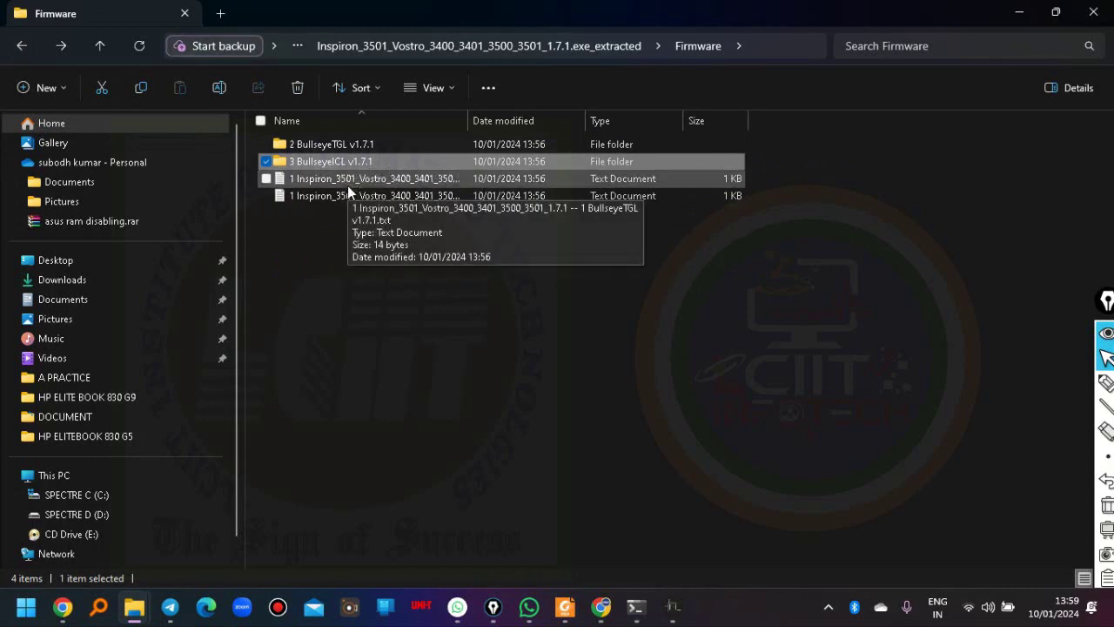
# - Copy the 1 System BIOS file from the Firmware subfolder of 3 BullseyeICL v1.7.1 and minimize that folder window
pyautogui.doubleClick(345, 162)
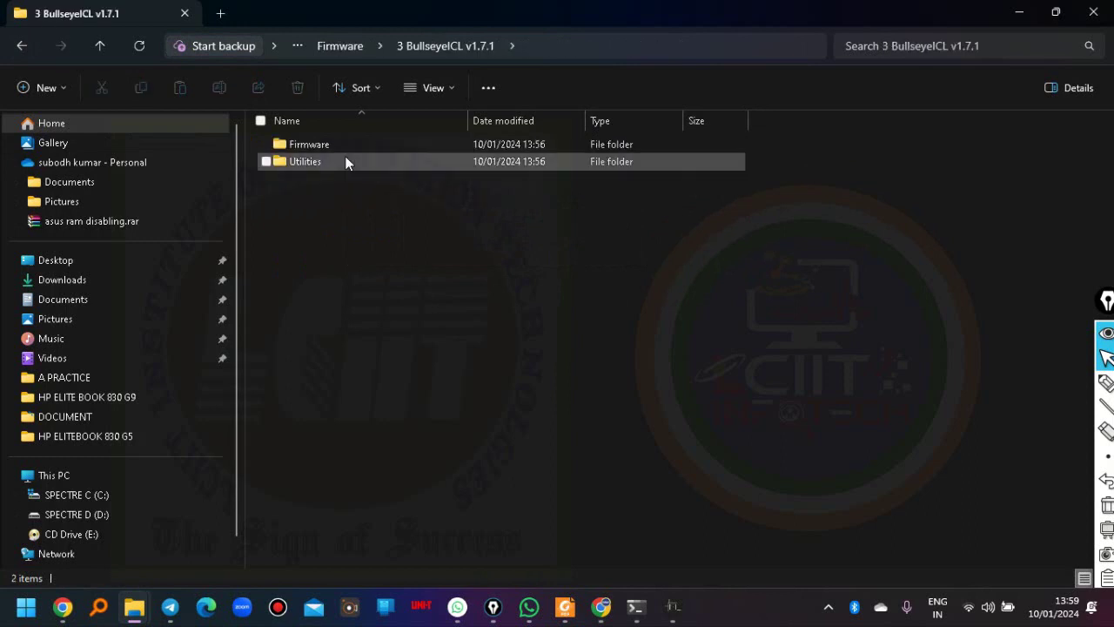
pyautogui.doubleClick(310, 145)
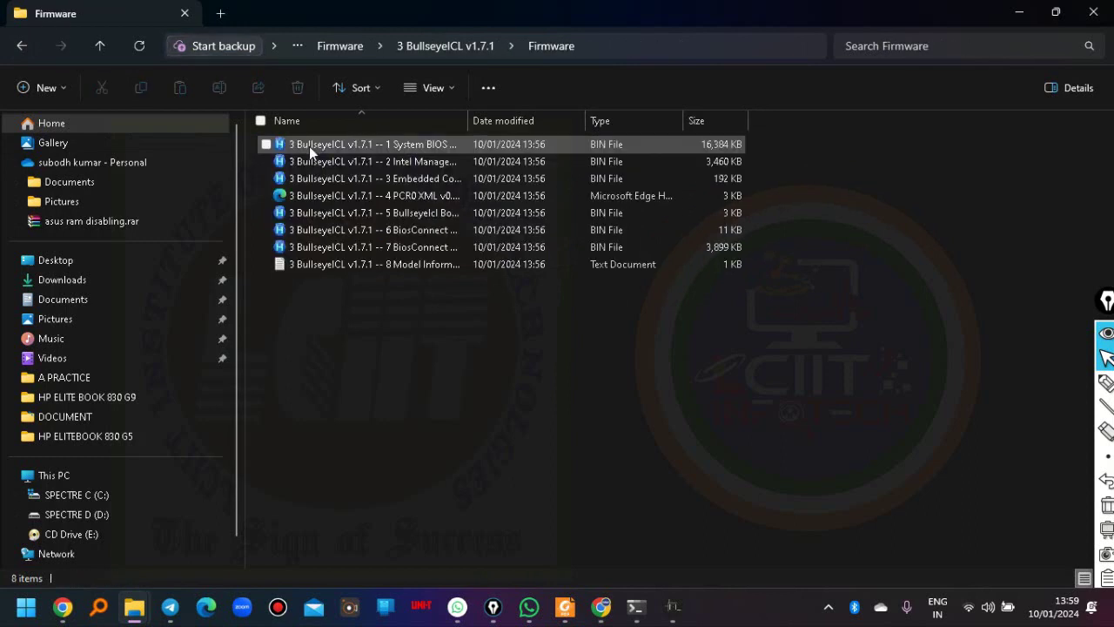
pyautogui.click(408, 148)
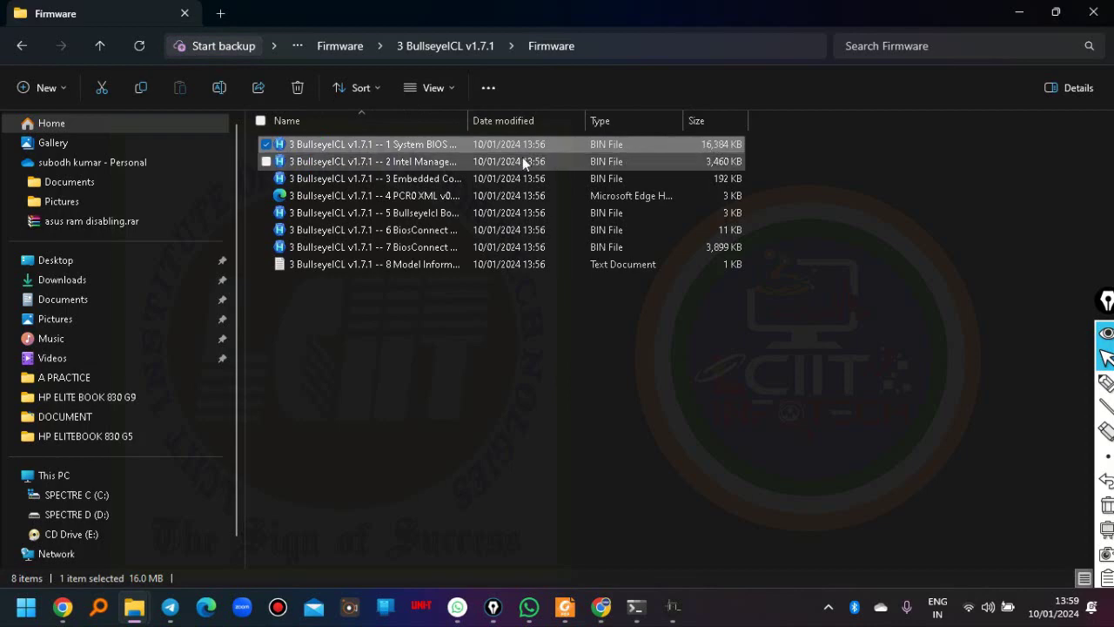
pyautogui.rightClick(433, 148)
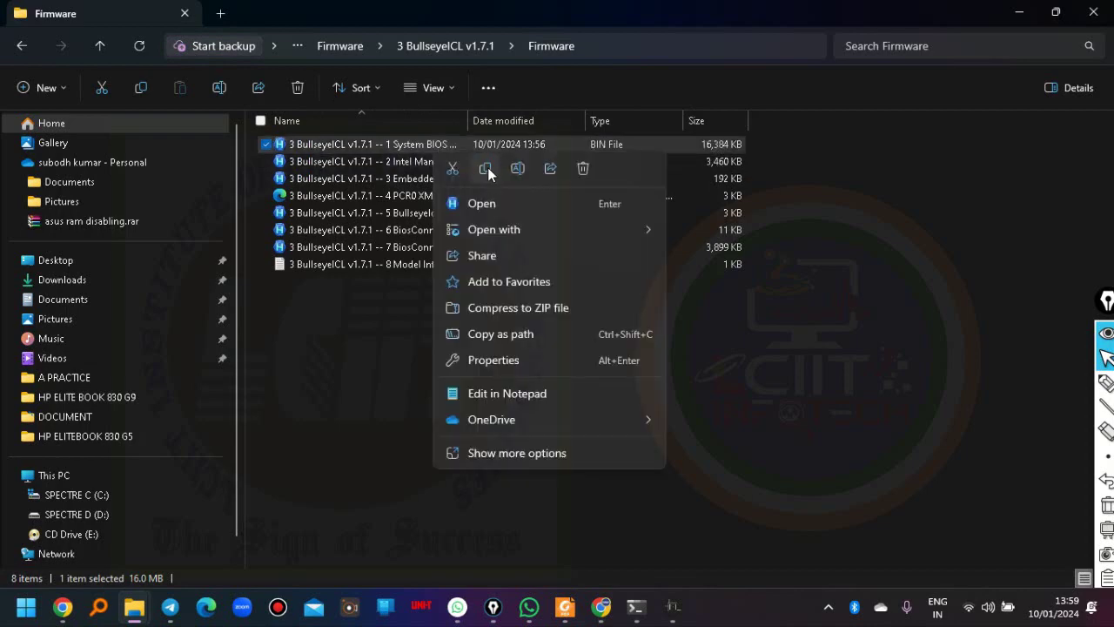
pyautogui.click(863, 91)
pyautogui.click(1019, 12)
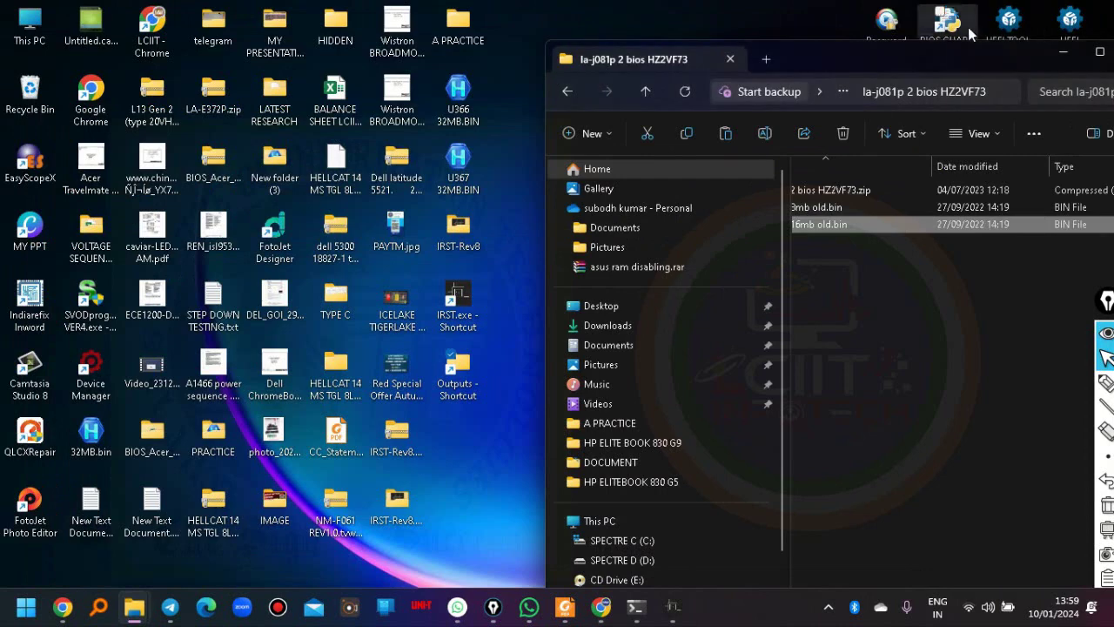
# - Maximize the la-j081p dump folder and paste the copied BullseyeICL System BIOS file beside the old dumps
pyautogui.moveTo(1041, 50); pyautogui.dragTo(973, 54)
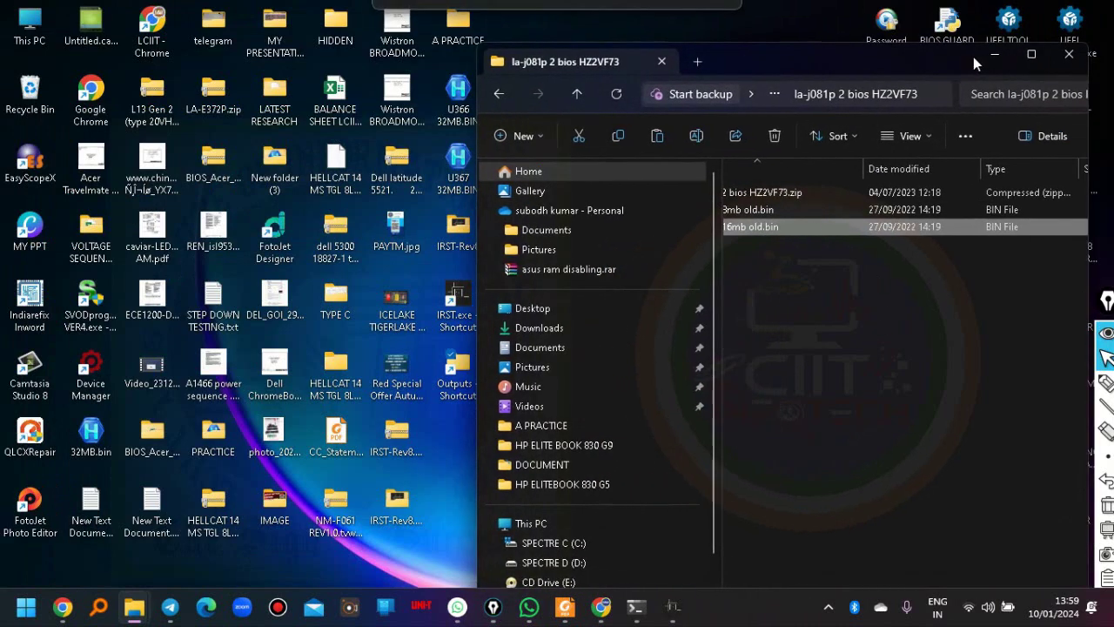
pyautogui.click(1031, 55)
pyautogui.rightClick(349, 308)
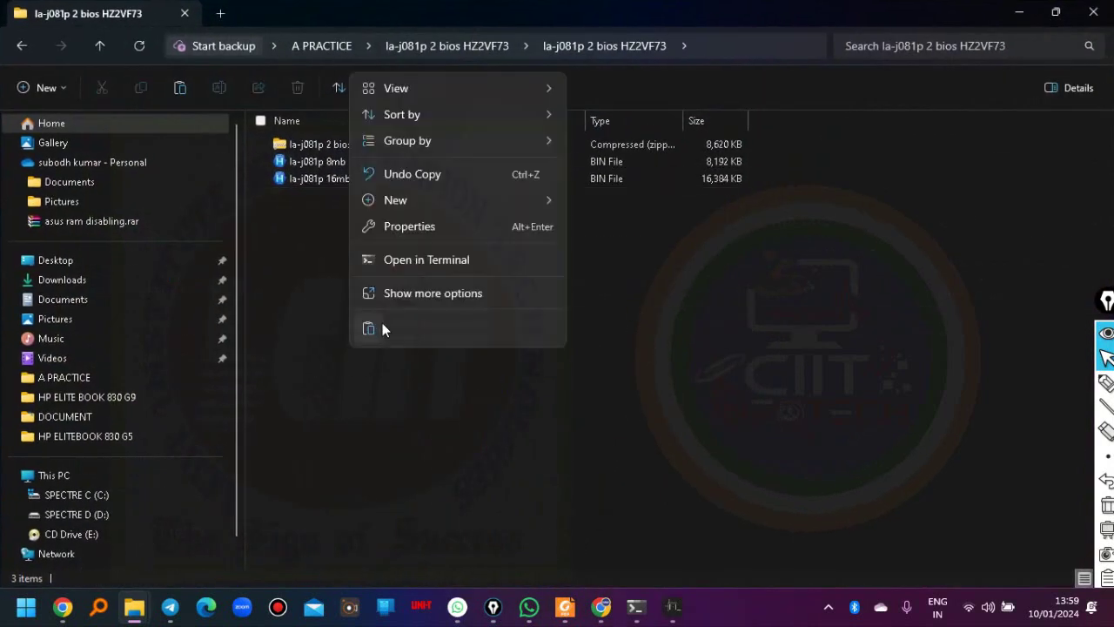
pyautogui.click(368, 325)
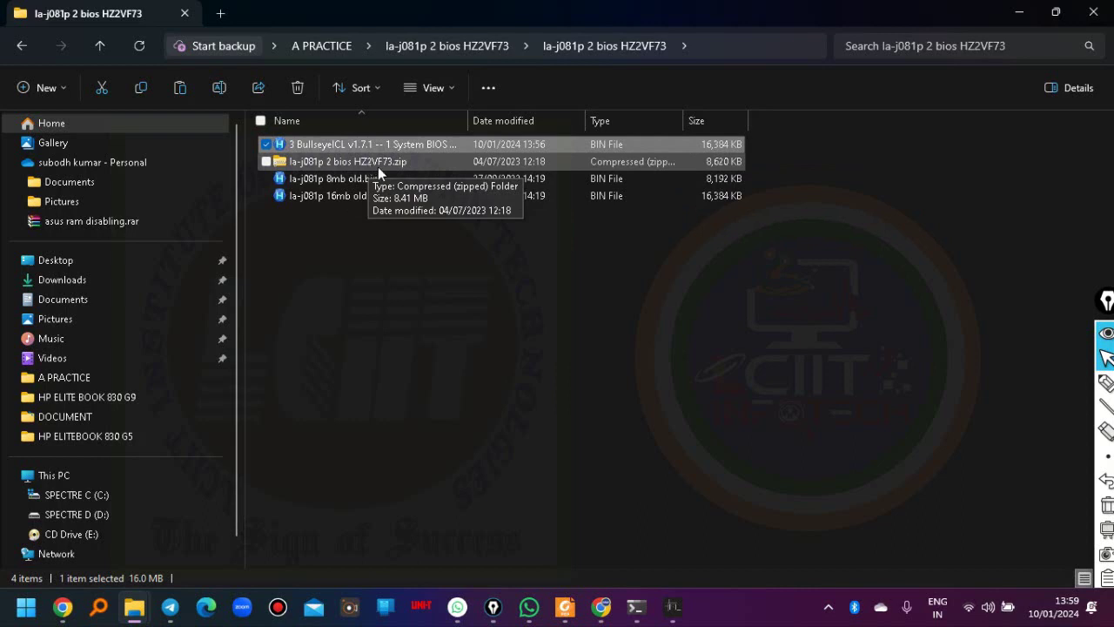
pyautogui.click(390, 247)
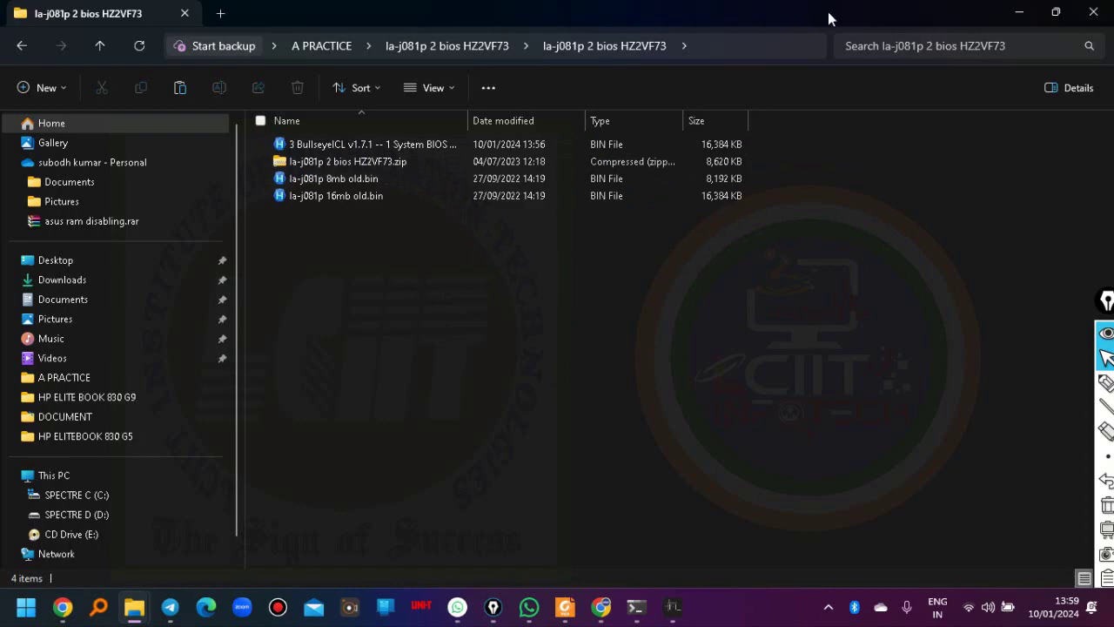
# - Open la-j081p 16mb old.bin in Hex Workshop and select the bytes 50 41 EB near the end of the dump
pyautogui.doubleClick(322, 197)
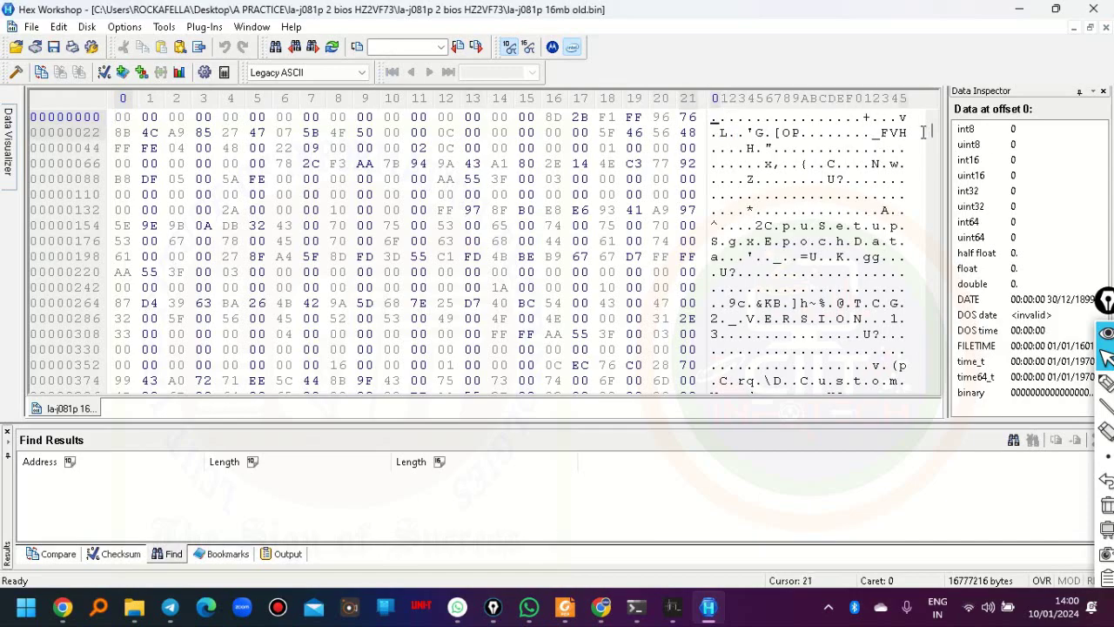
pyautogui.moveTo(932, 129); pyautogui.dragTo(897, 405)
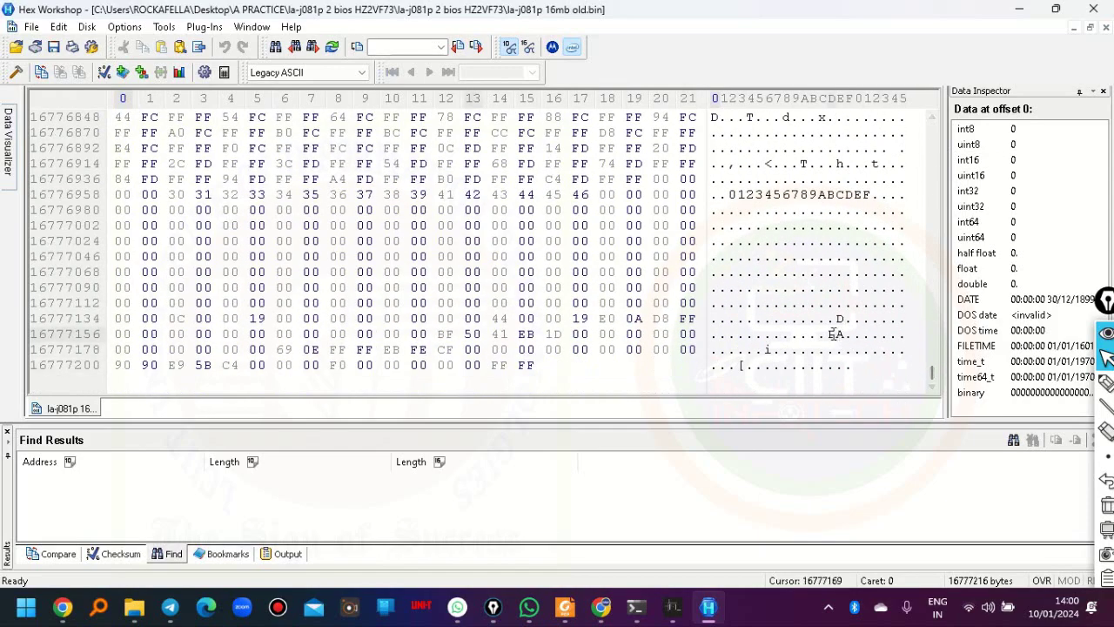
pyautogui.moveTo(830, 335); pyautogui.dragTo(857, 339)
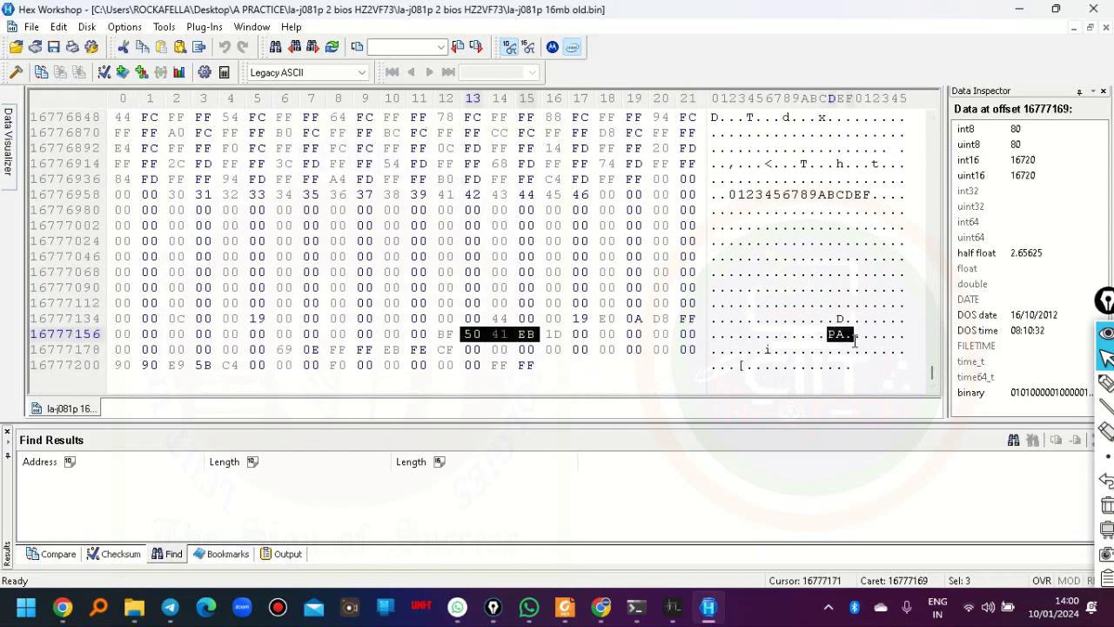
# - Close Hex Workshop and load la-j081p 16mb old.bin from the dump folder into UEFITool to examine the top-level contents of its UEFI image
pyautogui.click(1094, 9)
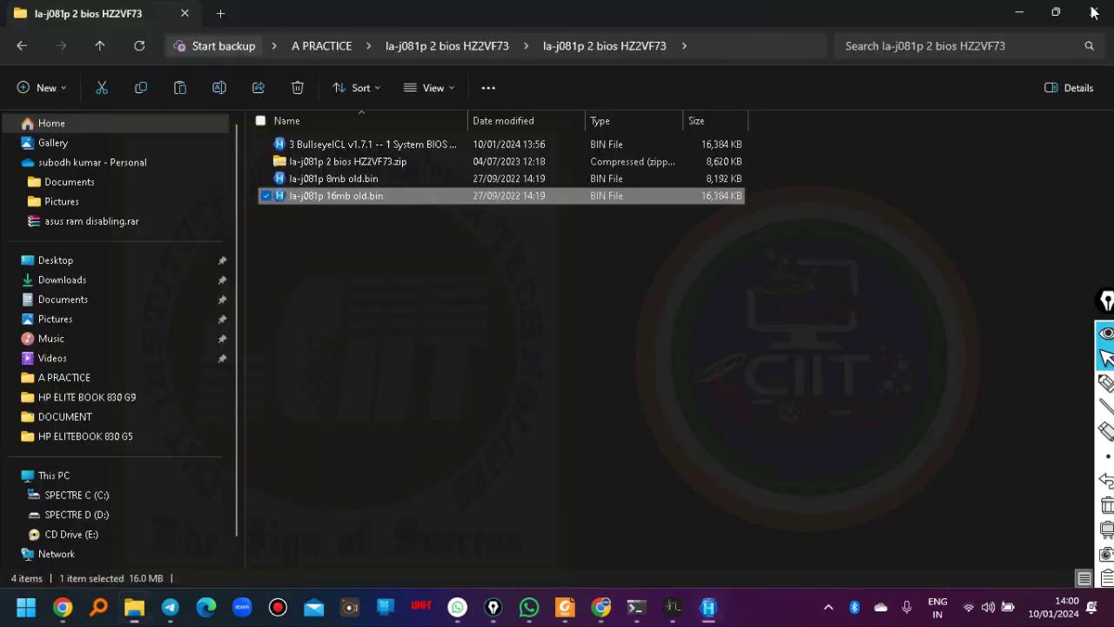
pyautogui.click(1056, 12)
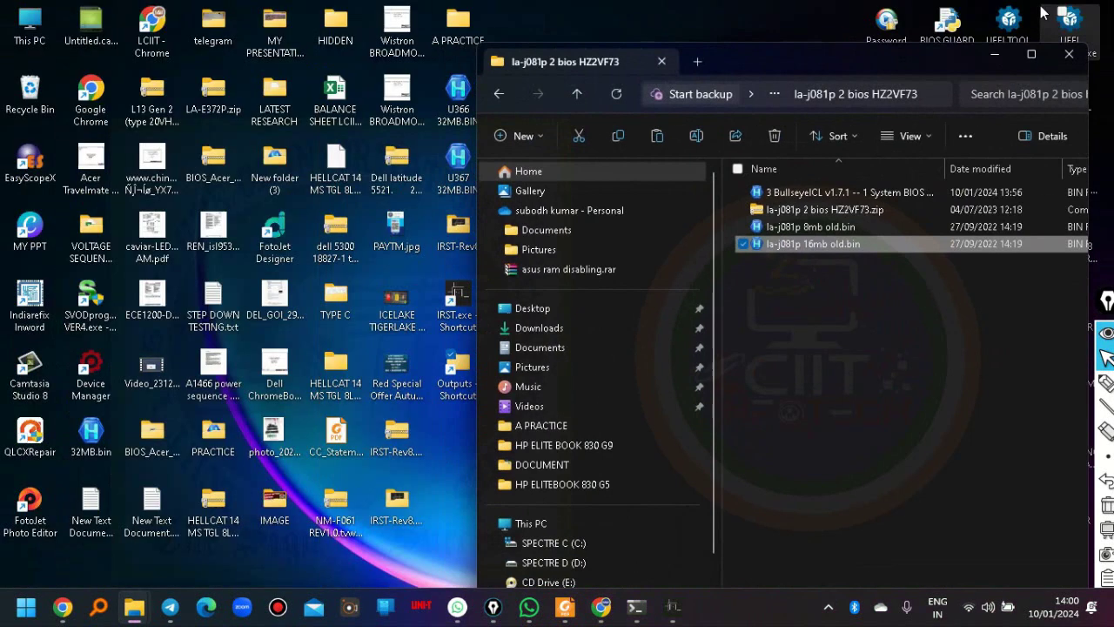
pyautogui.moveTo(907, 68); pyautogui.dragTo(571, 49)
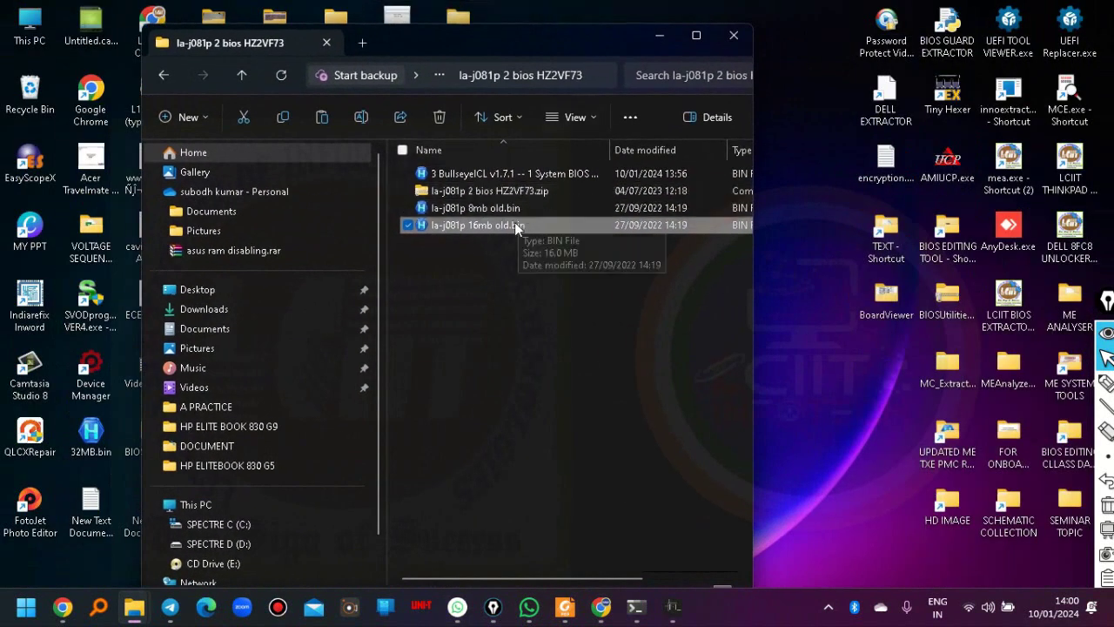
pyautogui.moveTo(513, 227); pyautogui.dragTo(1026, 54)
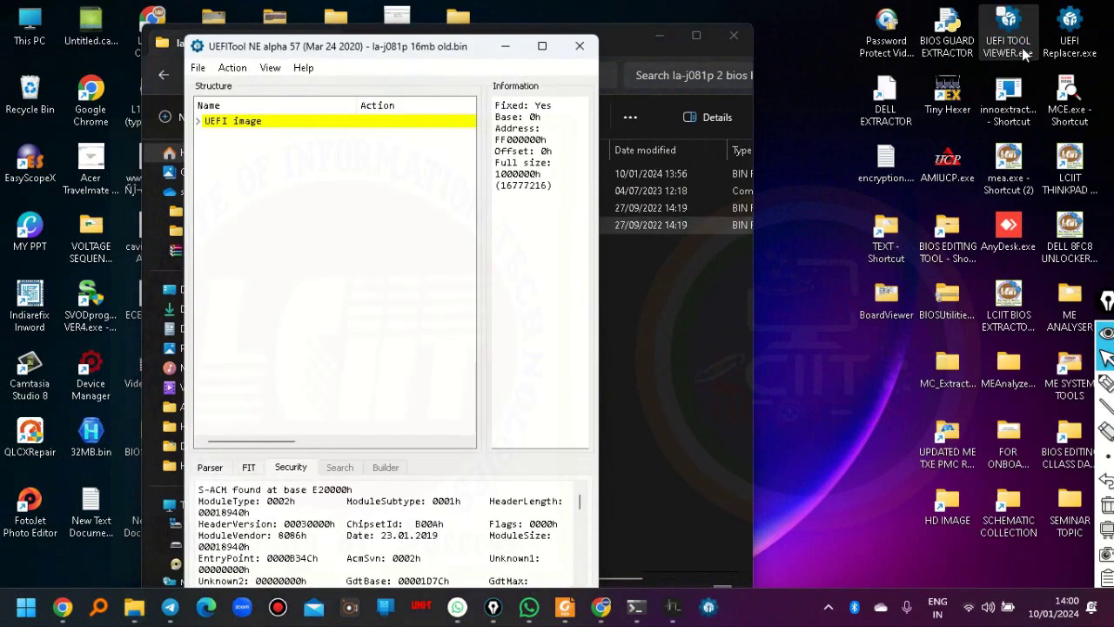
pyautogui.click(198, 122)
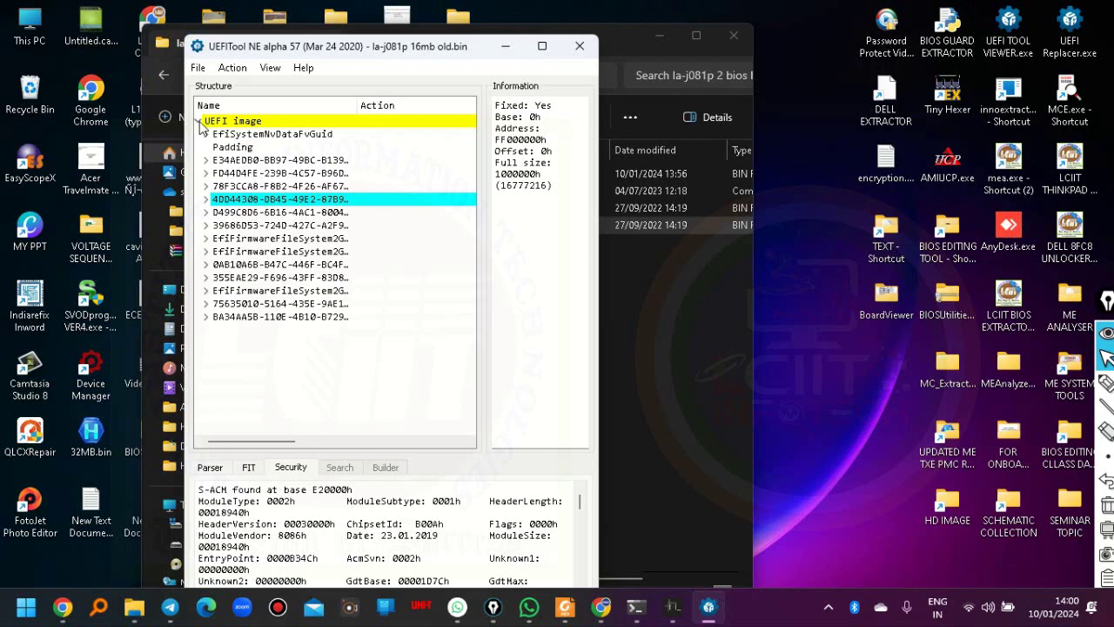
pyautogui.click(200, 122)
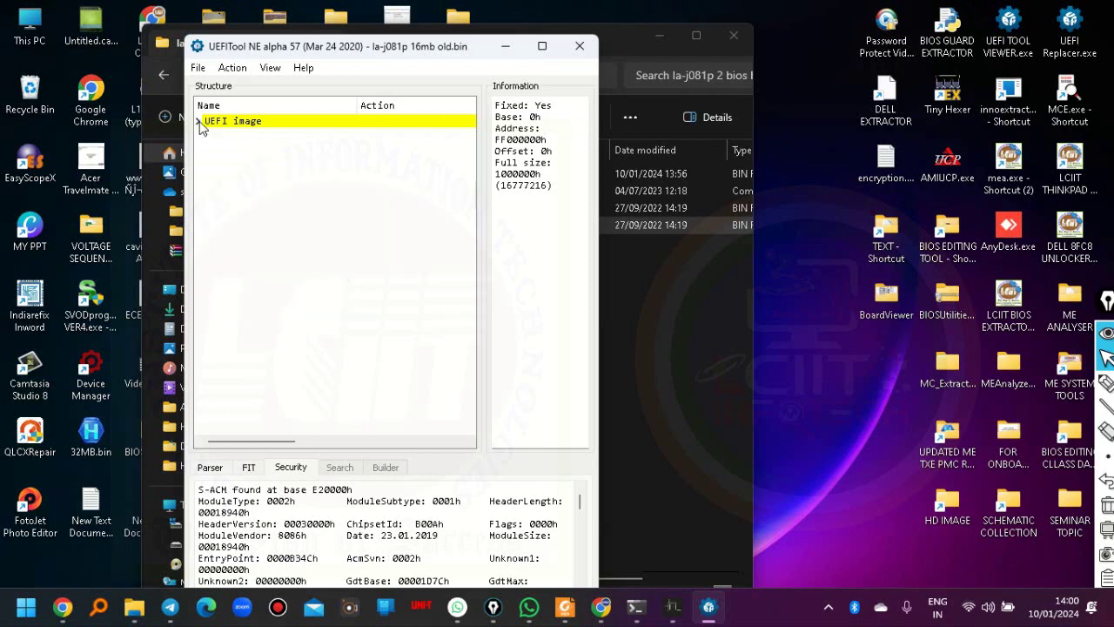